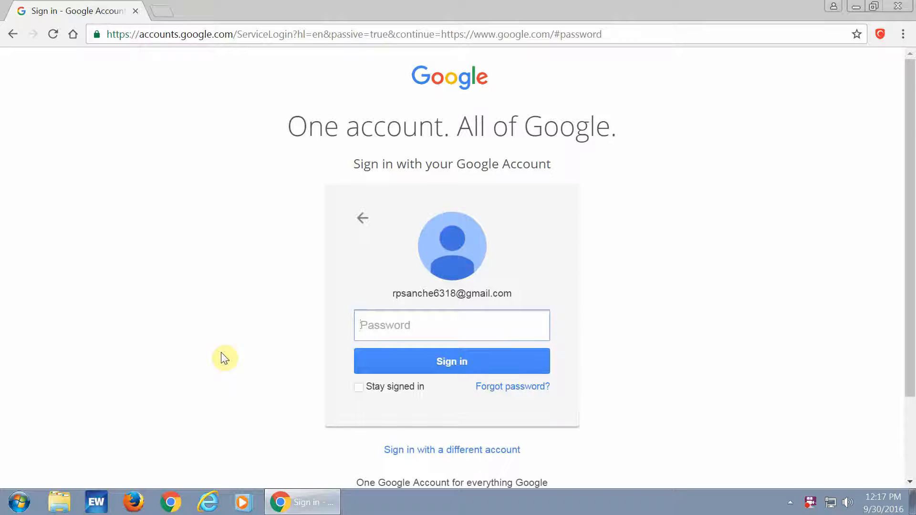
Sign in to the Google account by entering the account password, and open Google Drive.
text(•)
key(Return)
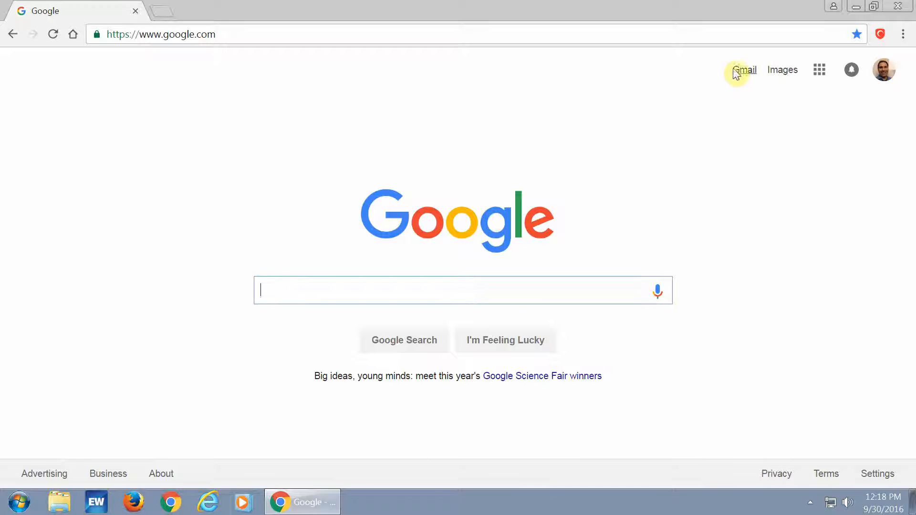
click(820, 70)
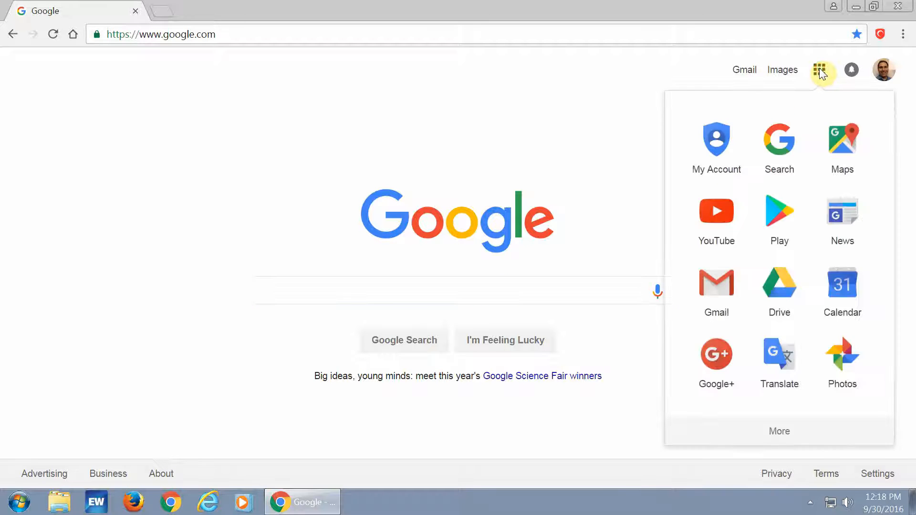
click(781, 297)
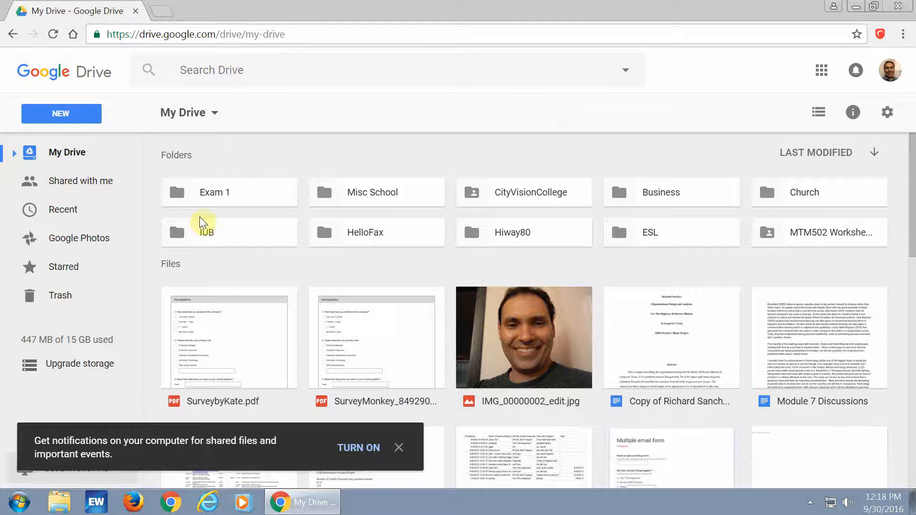
Open the R621_PerformanceAnalysisImprovment folder inside IUB > Fall 2016.
double_click(205, 230)
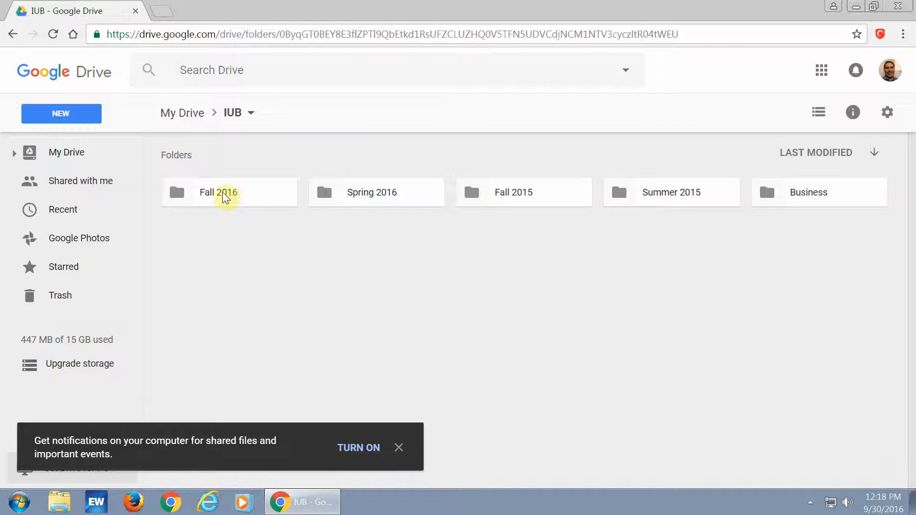
double_click(224, 194)
double_click(213, 196)
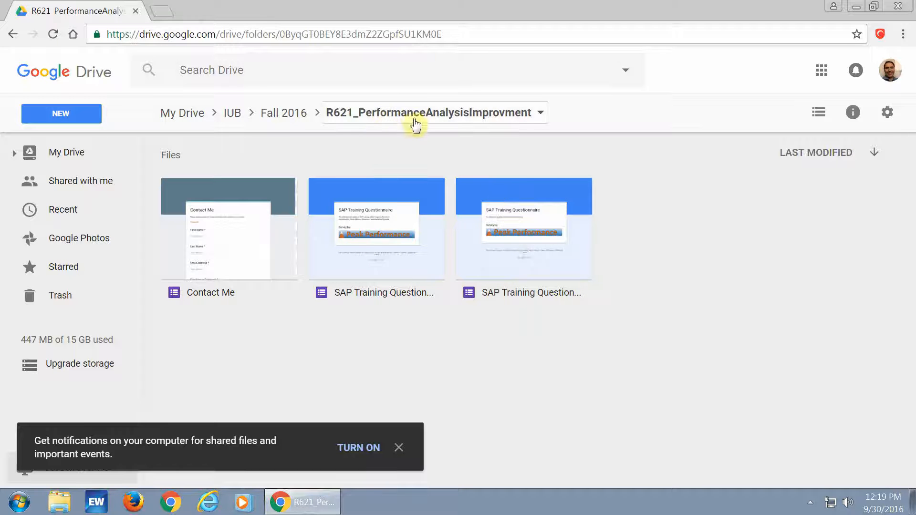
Go back to the Fall 2016 folder and reopen the R621_PerformanceAnalysisImprovment folder from there.
click(359, 114)
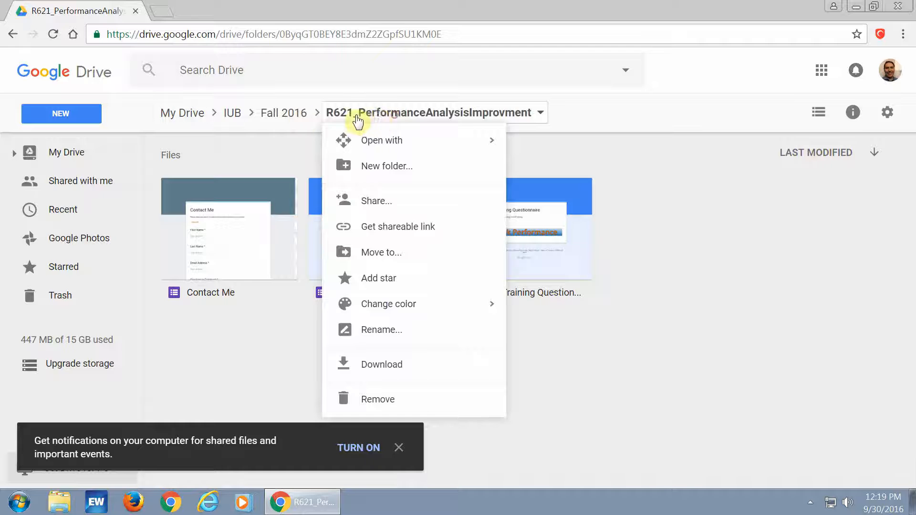
click(292, 115)
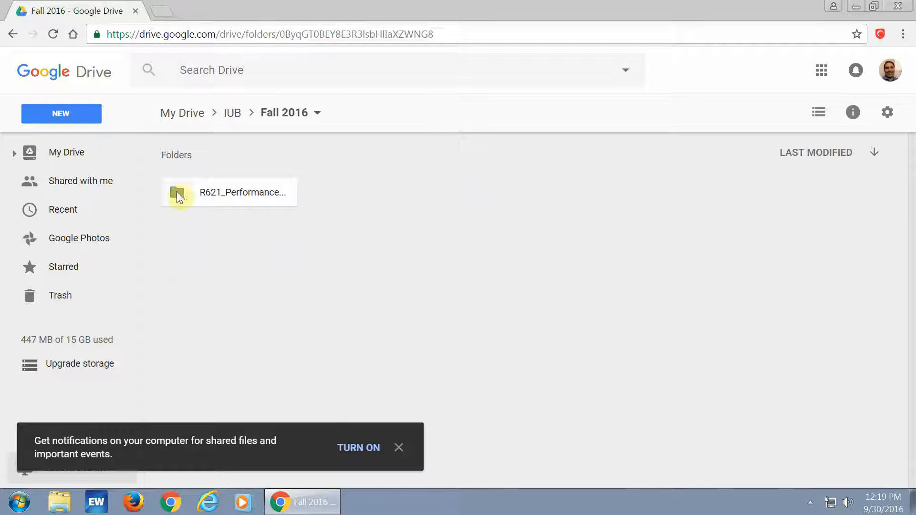
click(223, 193)
double_click(224, 192)
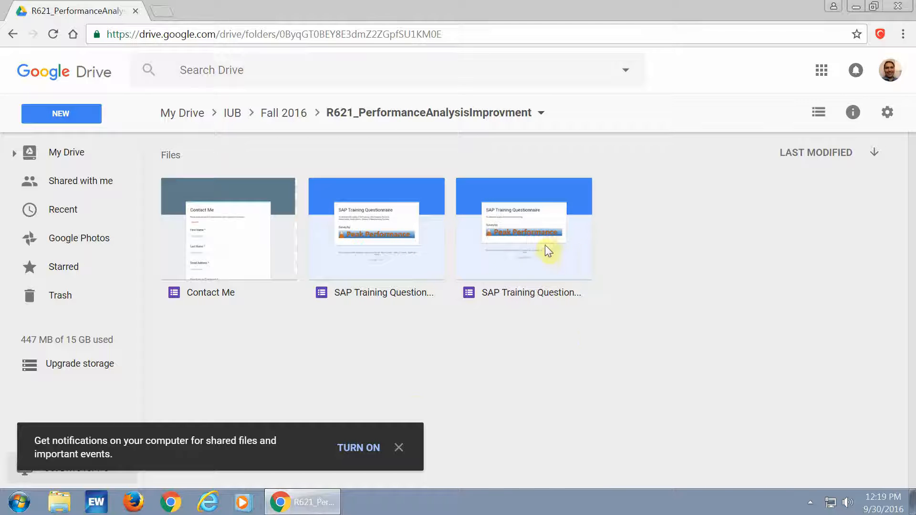
Open the SAP Training Questionarre by Peak Performance form and review its description and first questions.
double_click(380, 240)
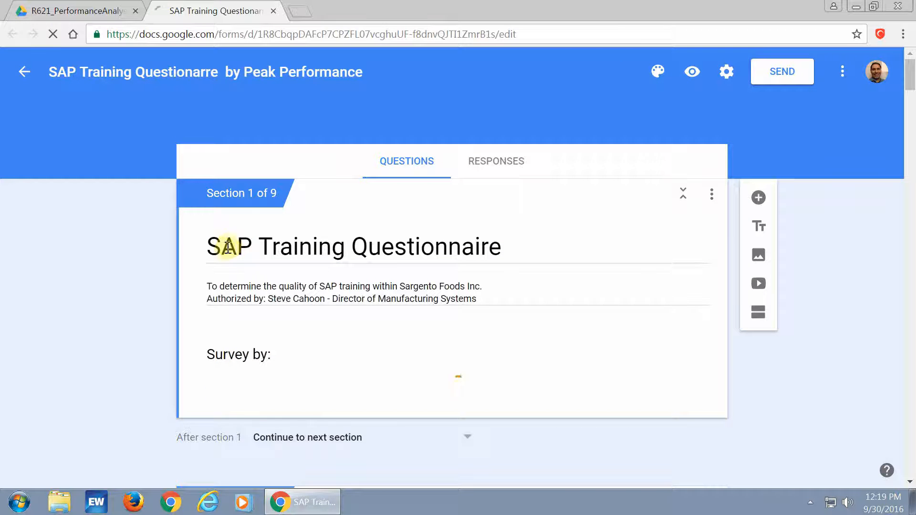
scroll(245, 235, down, 3)
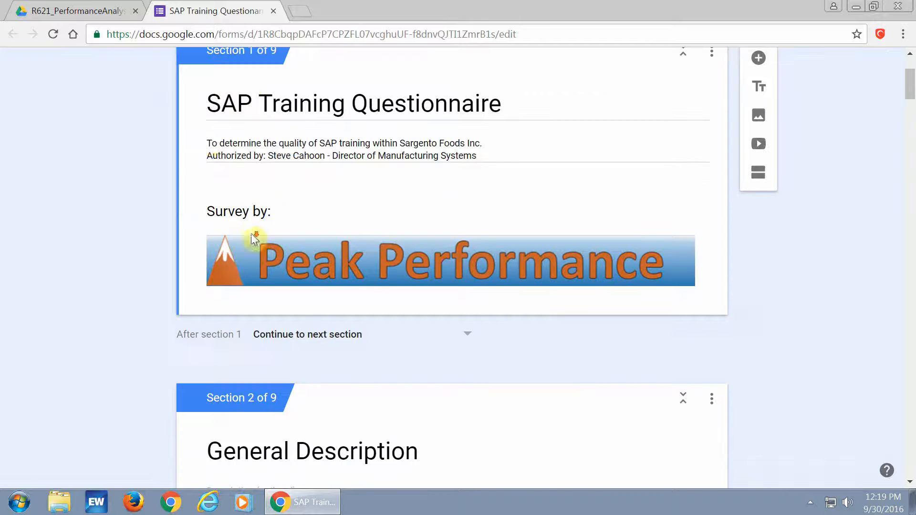
click(213, 147)
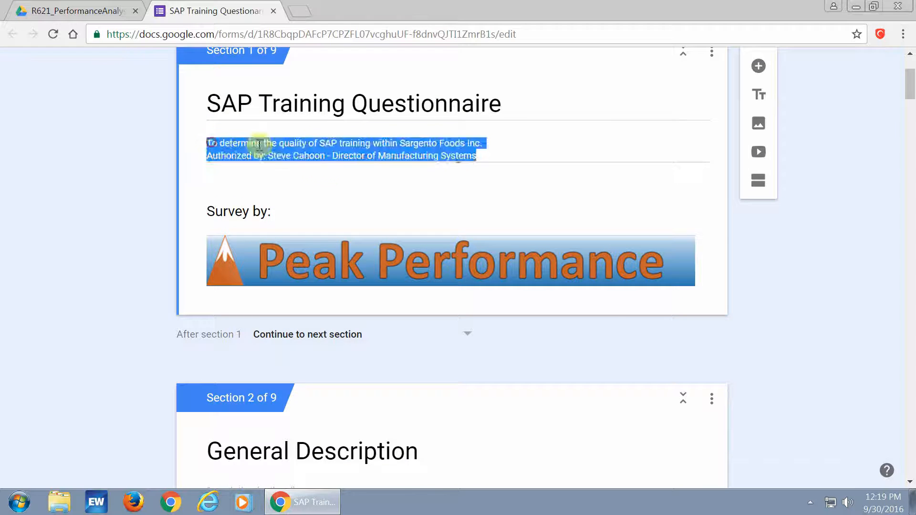
click(375, 155)
scroll(125, 210, down, 8)
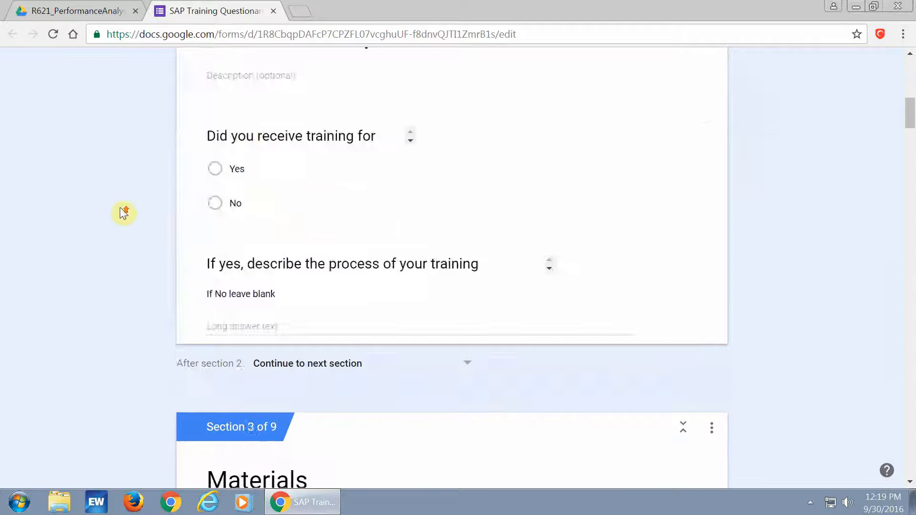
scroll(127, 206, up, 12)
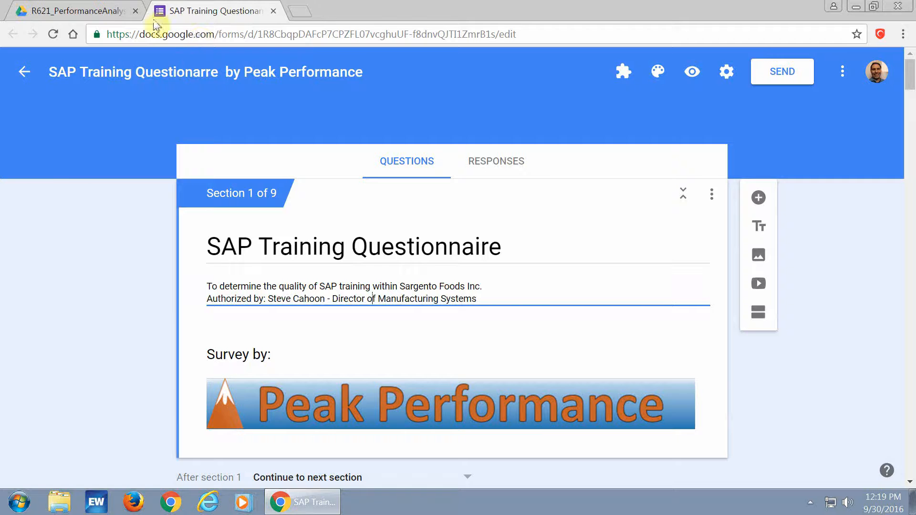
Return to the Drive folder and open the other form, SAP Training Questionarre Peak Performance.
click(96, 9)
double_click(503, 262)
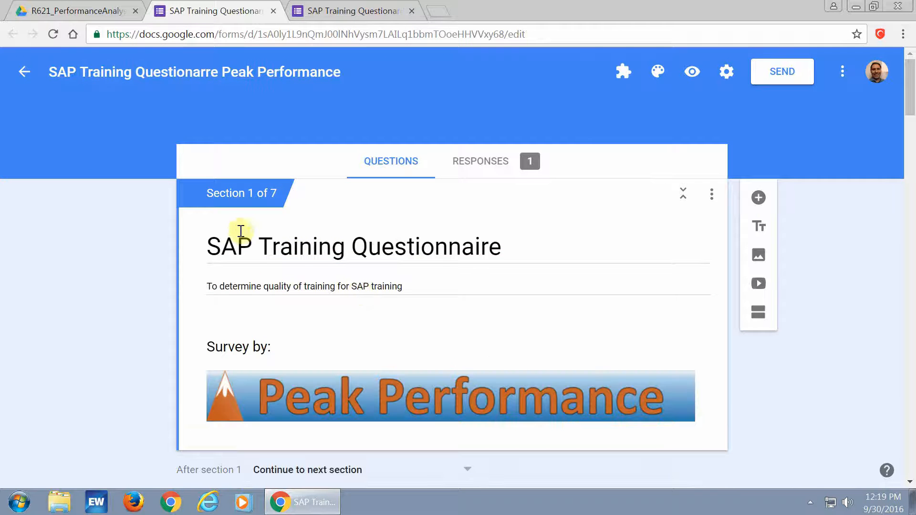
click(50, 72)
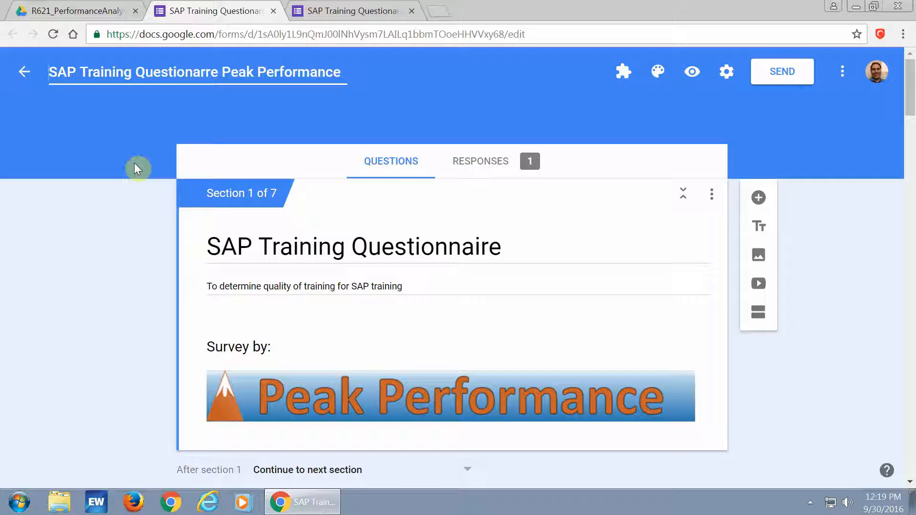
Examine the questionnaire's sections, including Materials, Frequency and Support, and its title section.
scroll(272, 305, down, 10)
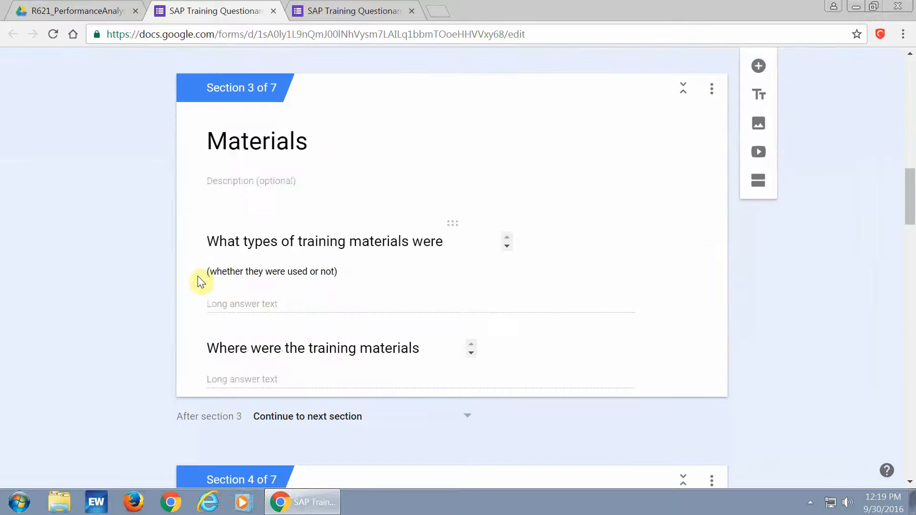
scroll(183, 274, down, 15)
scroll(171, 282, down, 10)
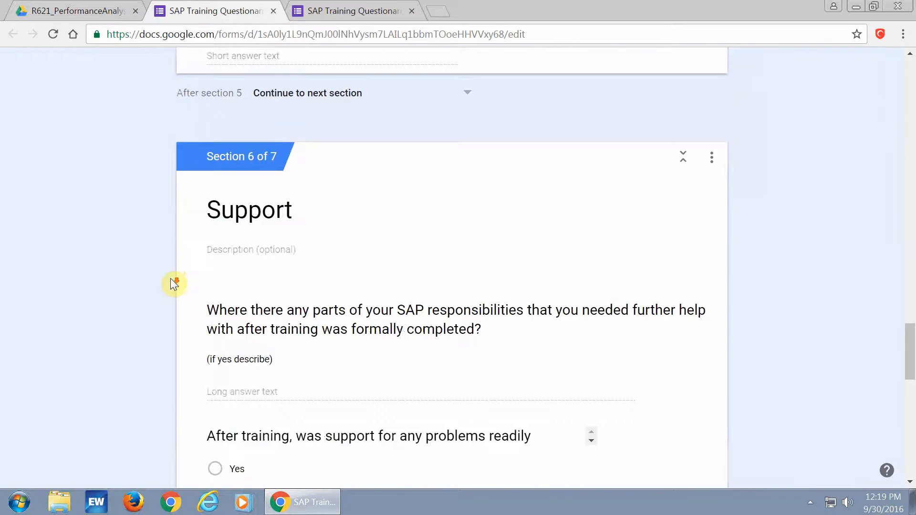
scroll(172, 280, up, 20)
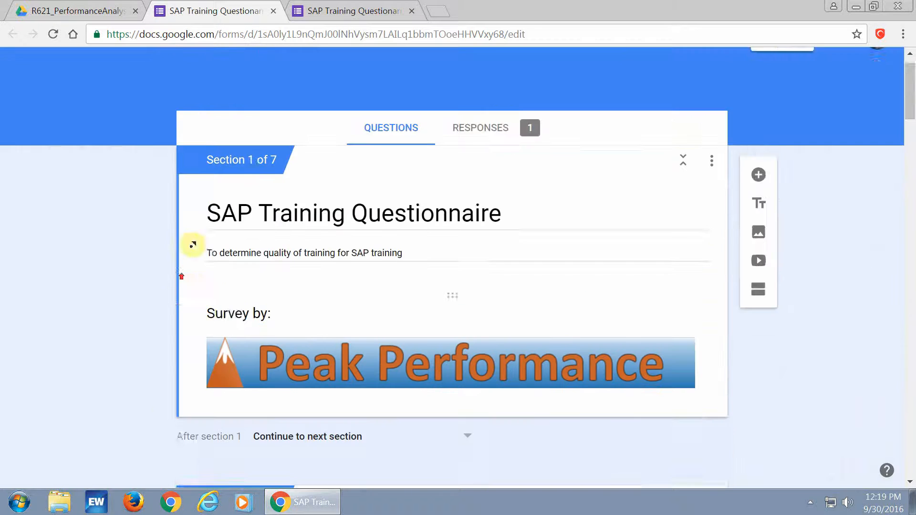
scroll(144, 241, down, 4)
scroll(129, 245, up, 3)
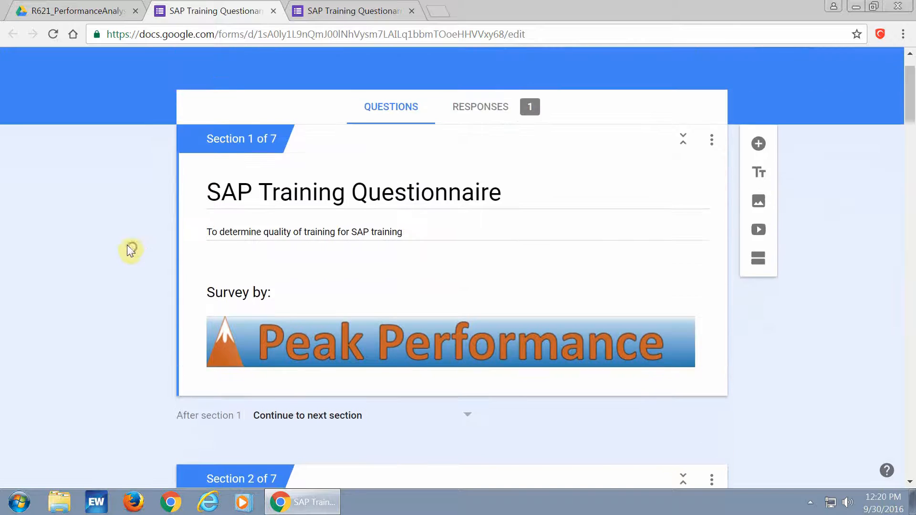
scroll(119, 262, down, 5)
scroll(108, 276, down, 14)
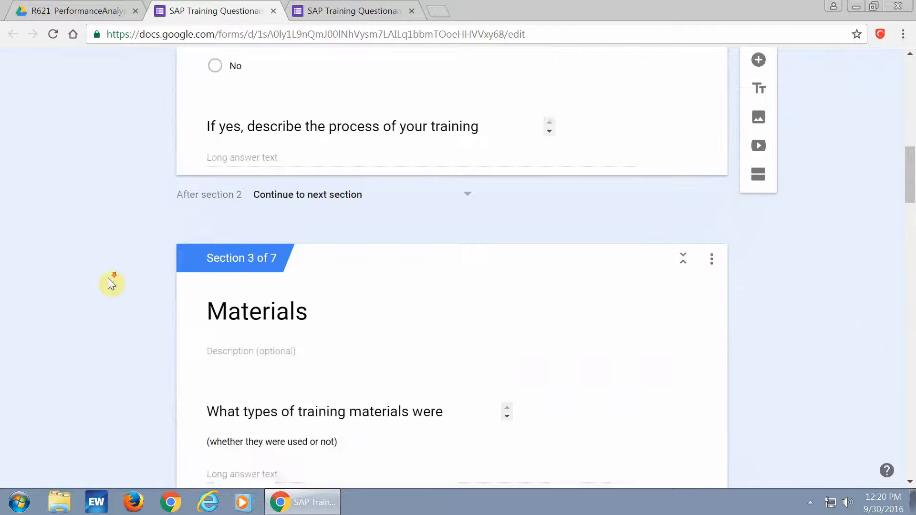
scroll(108, 279, down, 7)
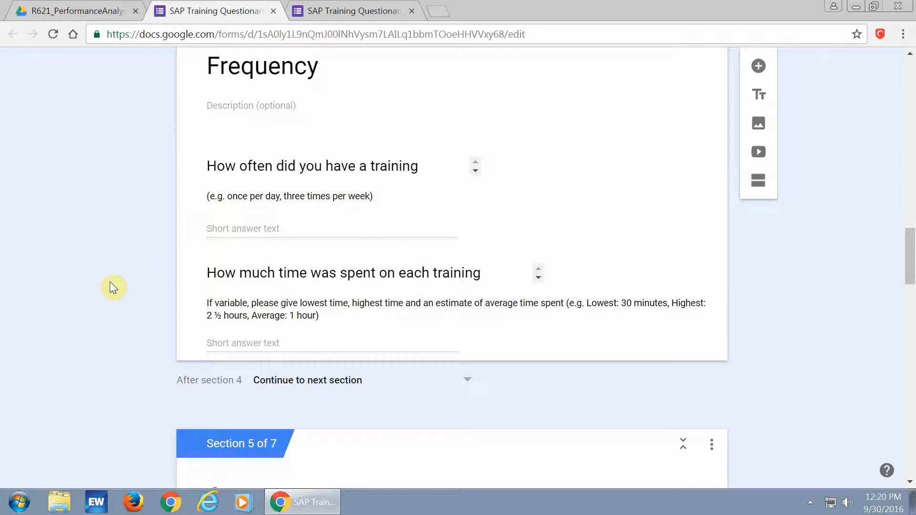
scroll(110, 283, up, 20)
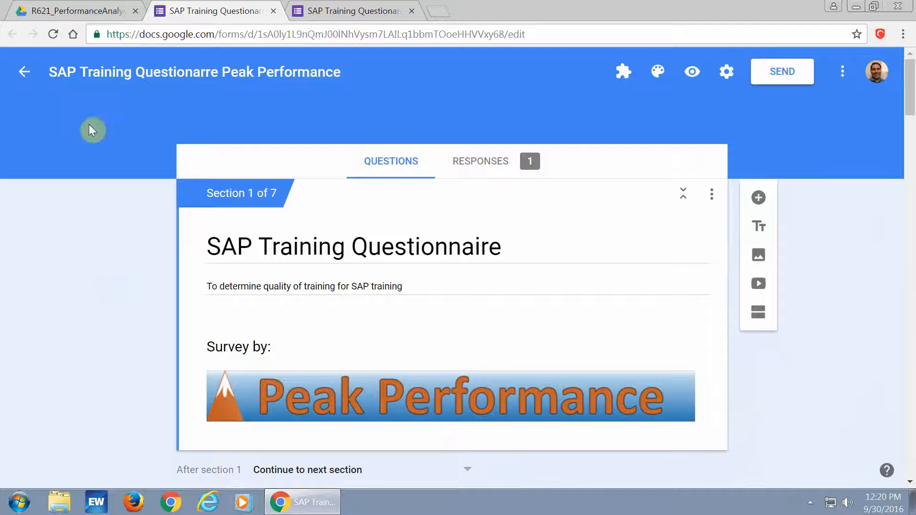
Prefix the form's file name with "do not use this" and exit to the Forms home page.
click(51, 75)
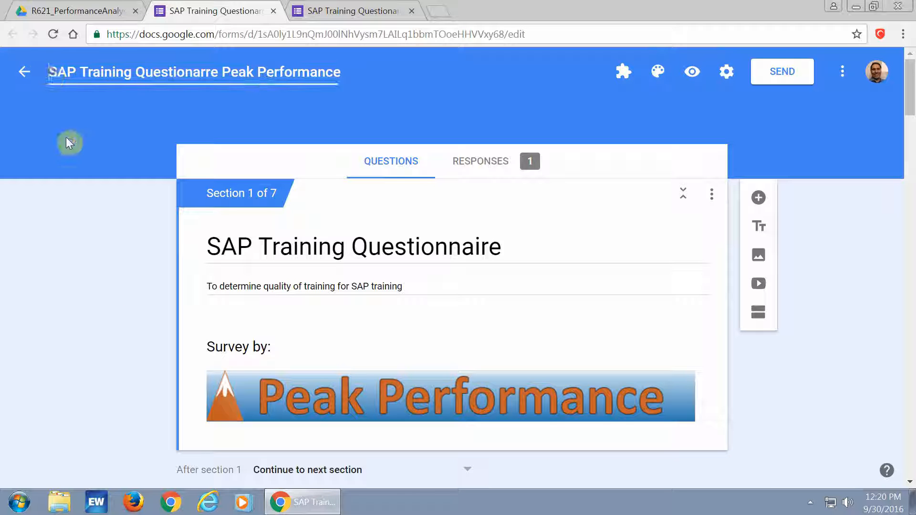
text(do not use )
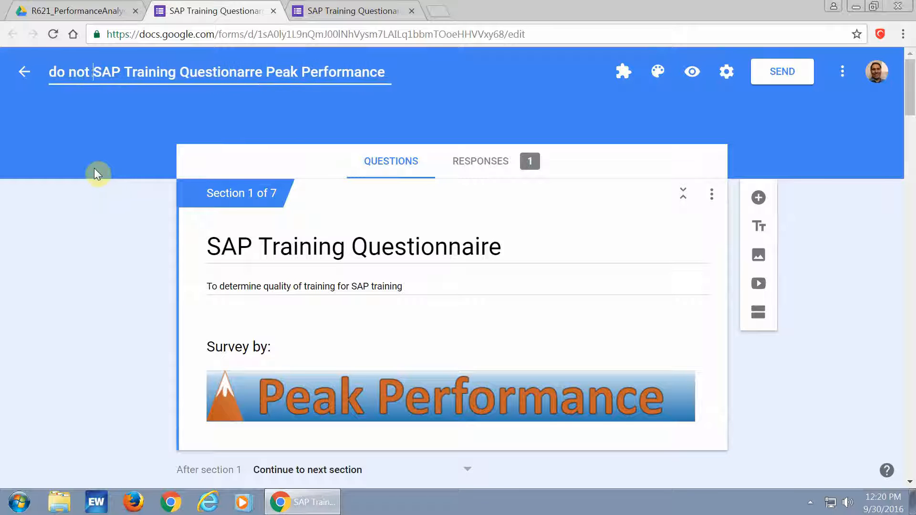
text(this)
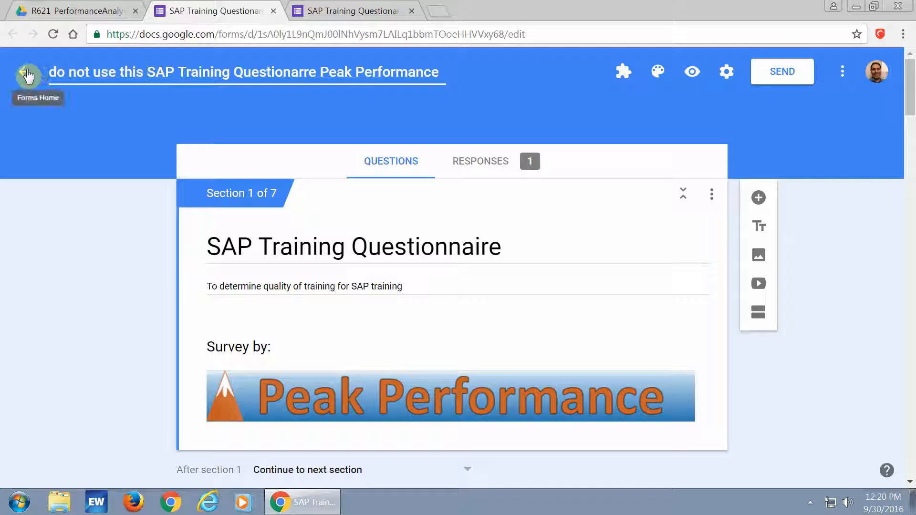
click(26, 77)
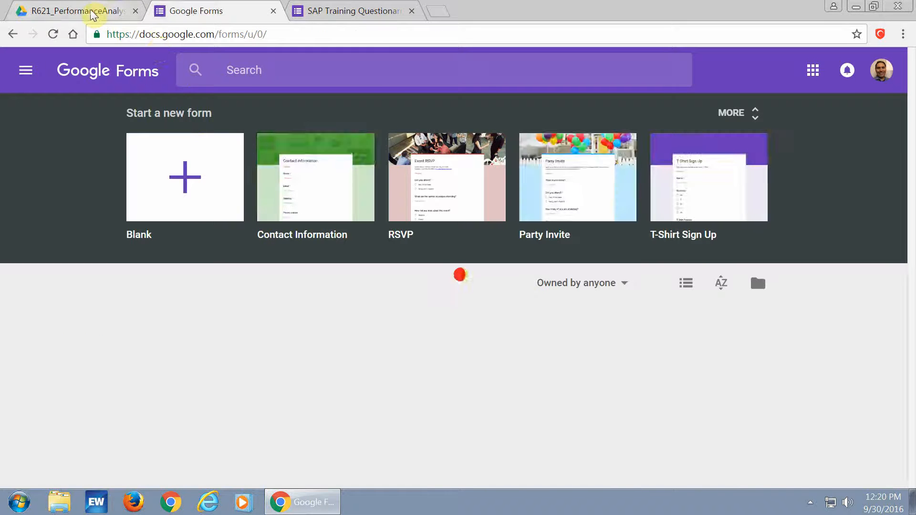
Reopen the SAP Training Questionarre by Peak Performance form from the Drive folder and review its opening sections.
click(93, 9)
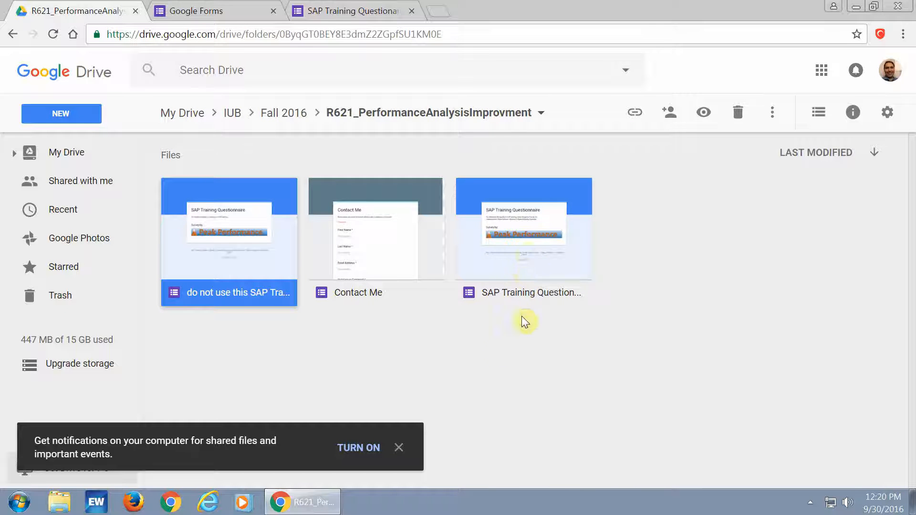
double_click(532, 243)
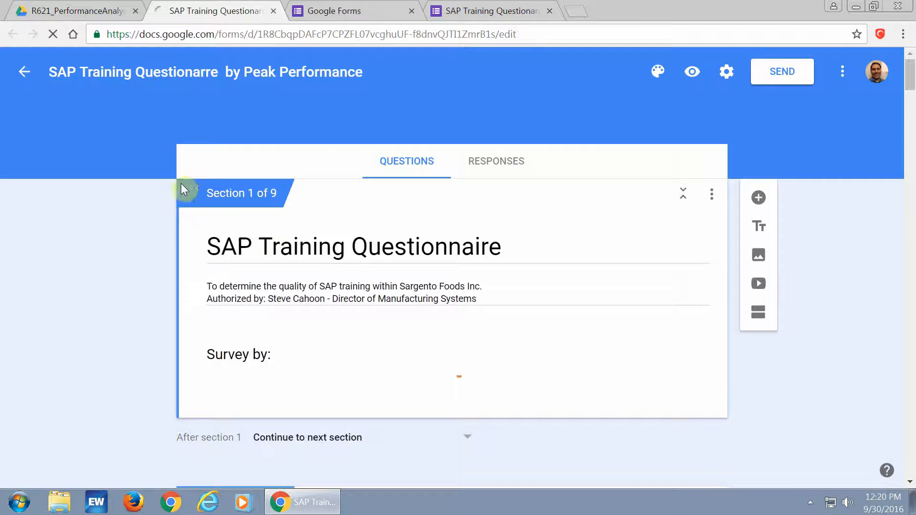
scroll(147, 169, down, 3)
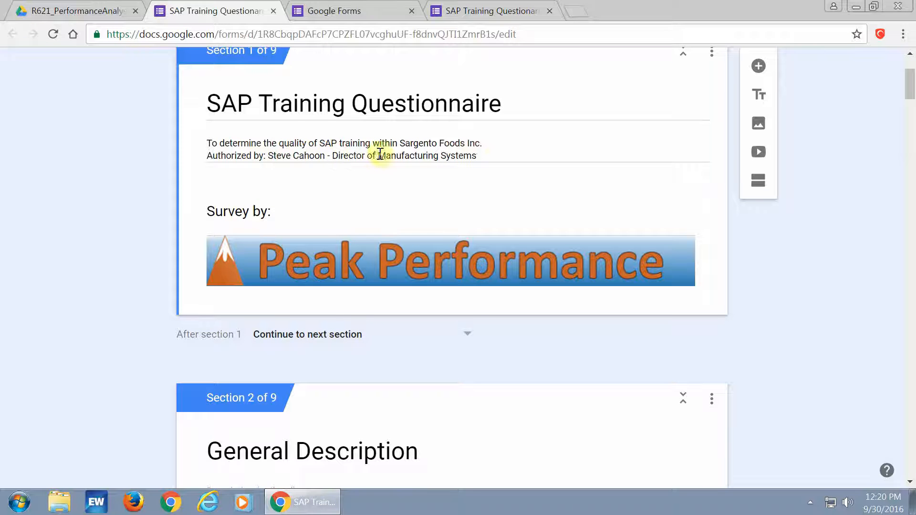
scroll(114, 195, down, 3)
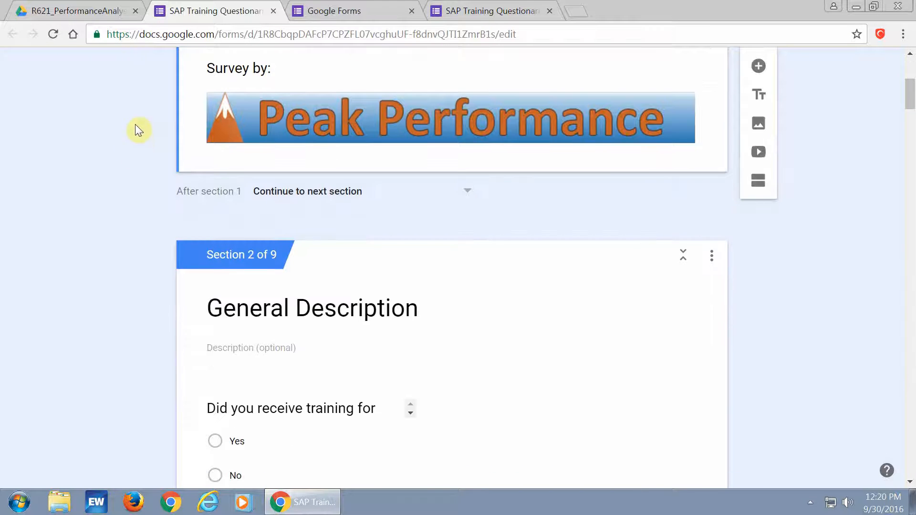
scroll(106, 134, up, 5)
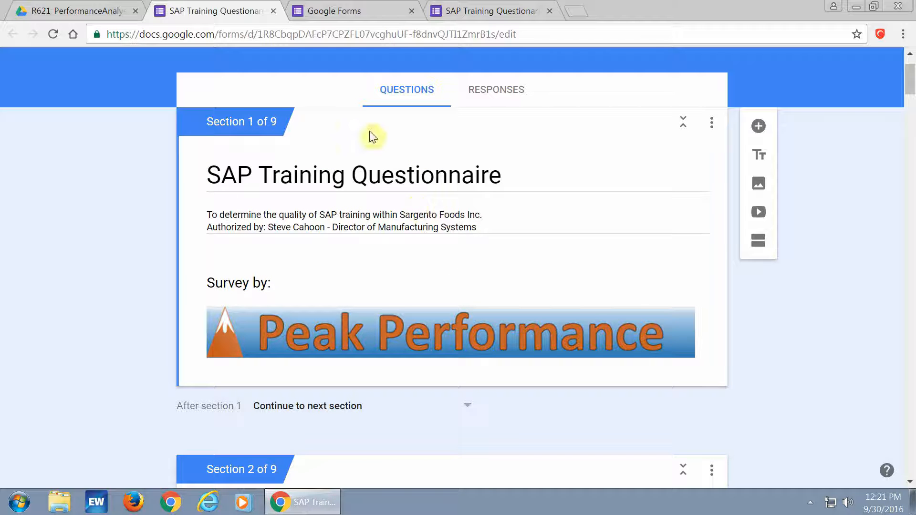
scroll(534, 217, up, 2)
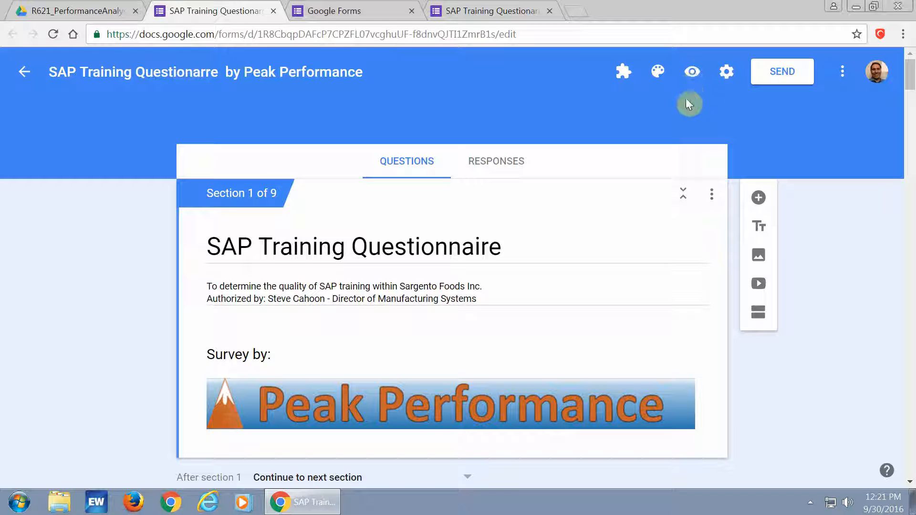
Preview the questionnaire's first page as respondents see it, and return to the form editor.
click(695, 76)
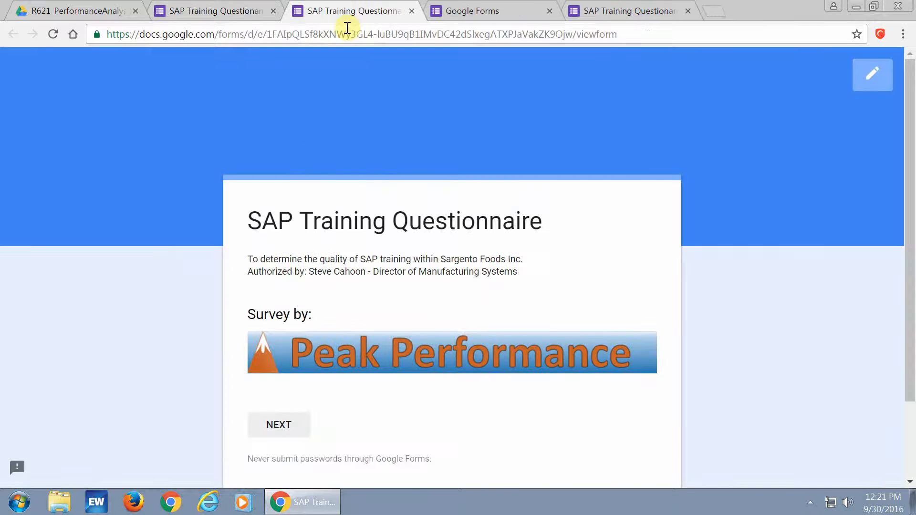
scroll(196, 201, down, 3)
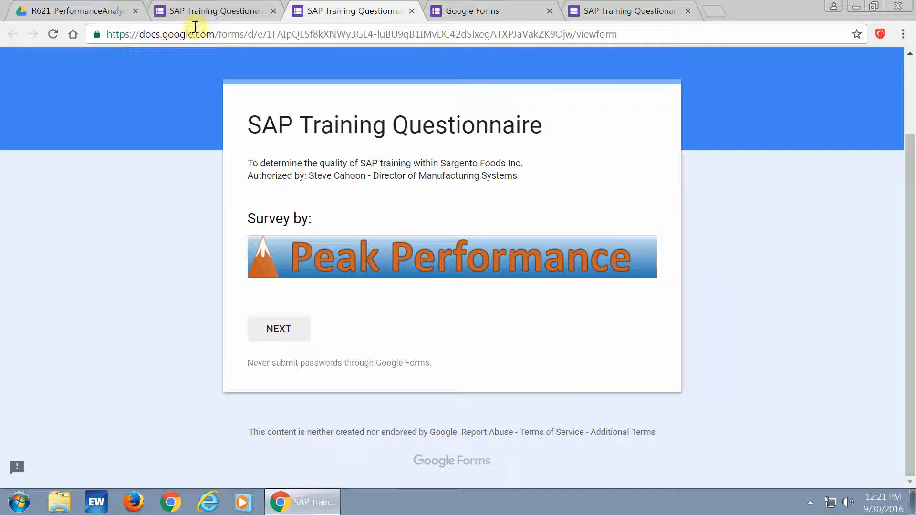
click(208, 13)
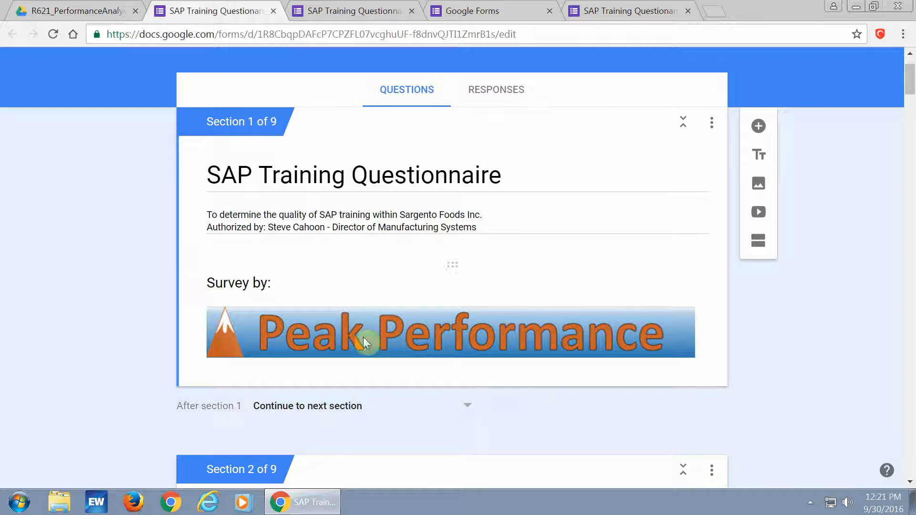
View the form's General Description section, and close the Google Forms home page and the duplicate questionnaire editor.
scroll(240, 233, down, 3)
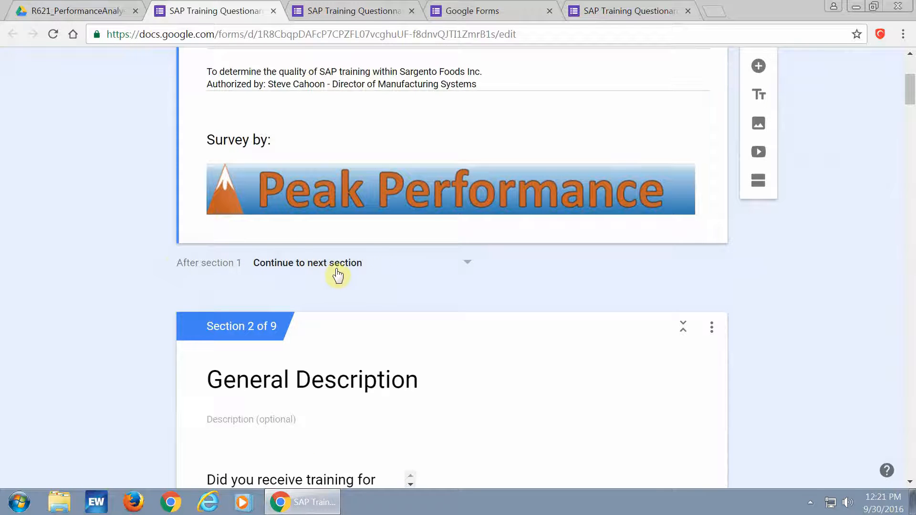
scroll(101, 254, down, 5)
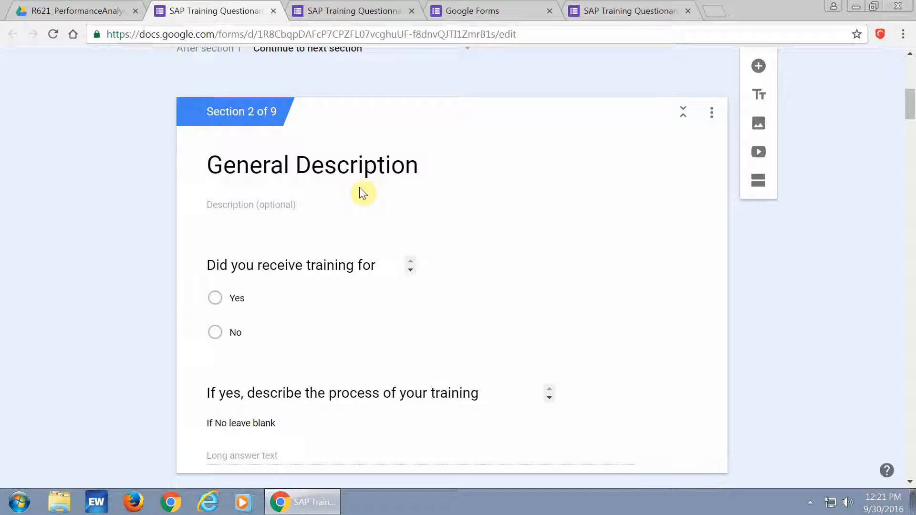
click(505, 19)
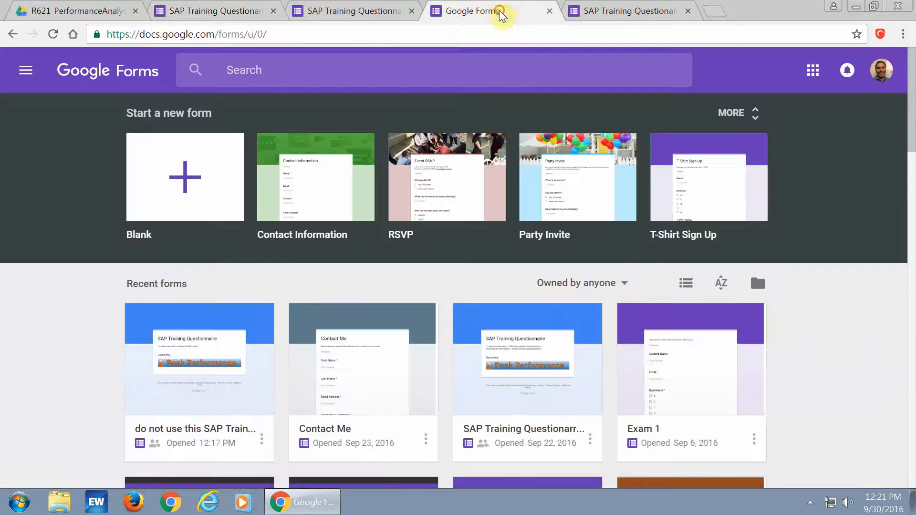
click(587, 16)
click(547, 12)
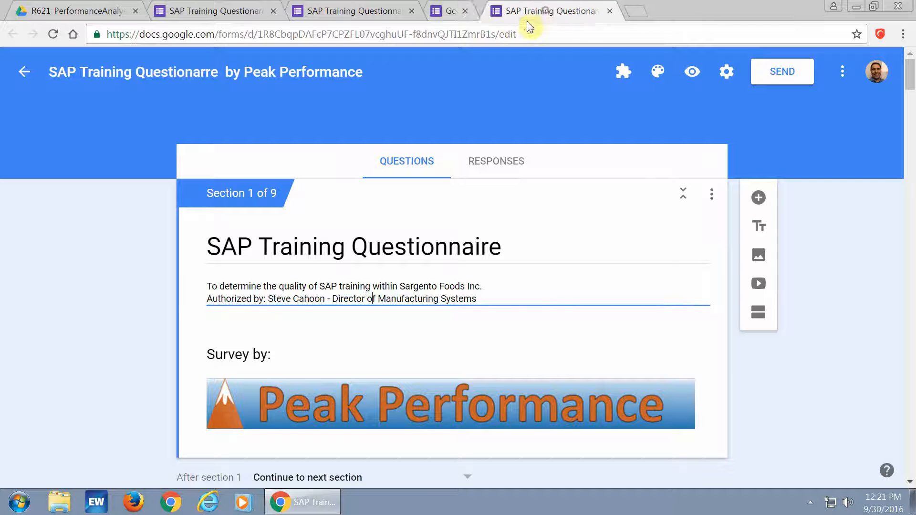
click(366, 15)
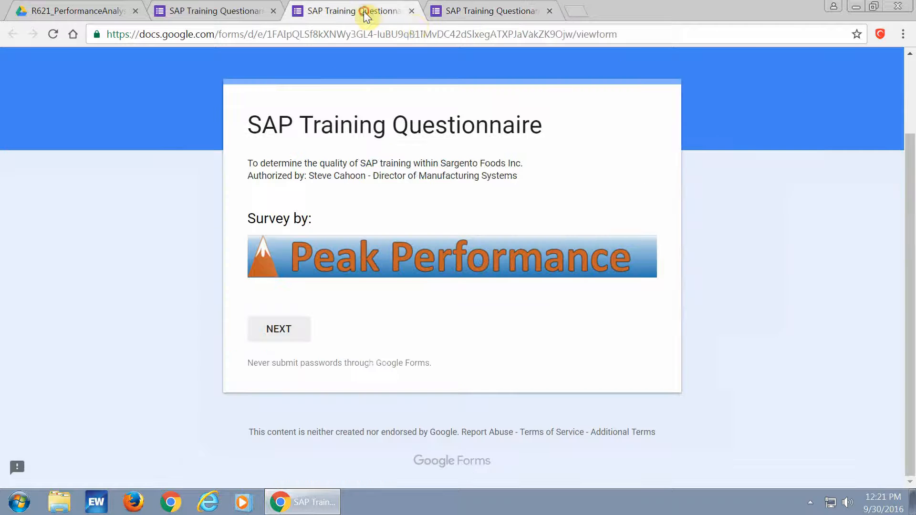
click(487, 14)
click(225, 13)
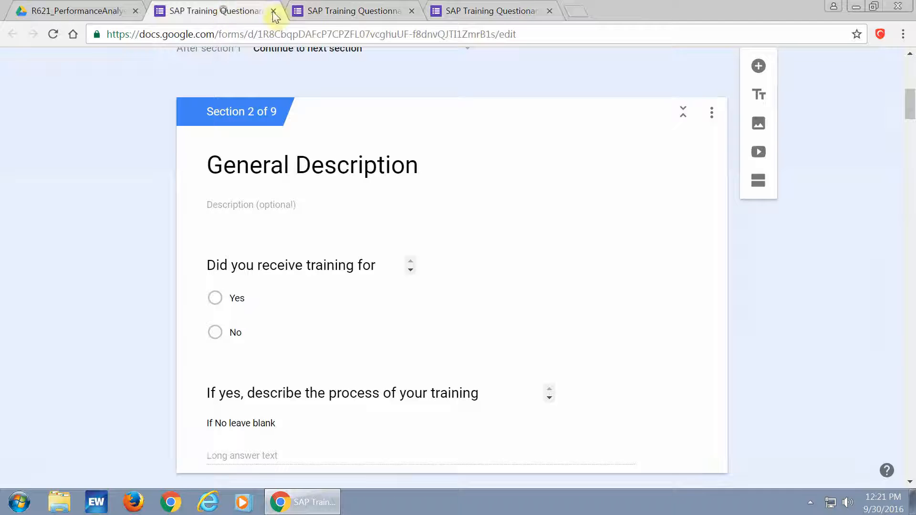
click(549, 11)
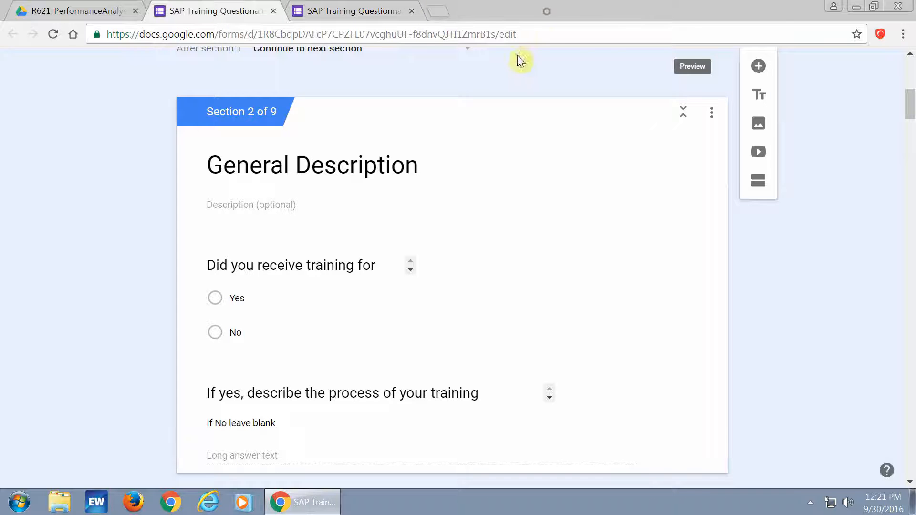
Compare the title page of the respondent preview with the title and General Description sections in the form editor.
click(352, 15)
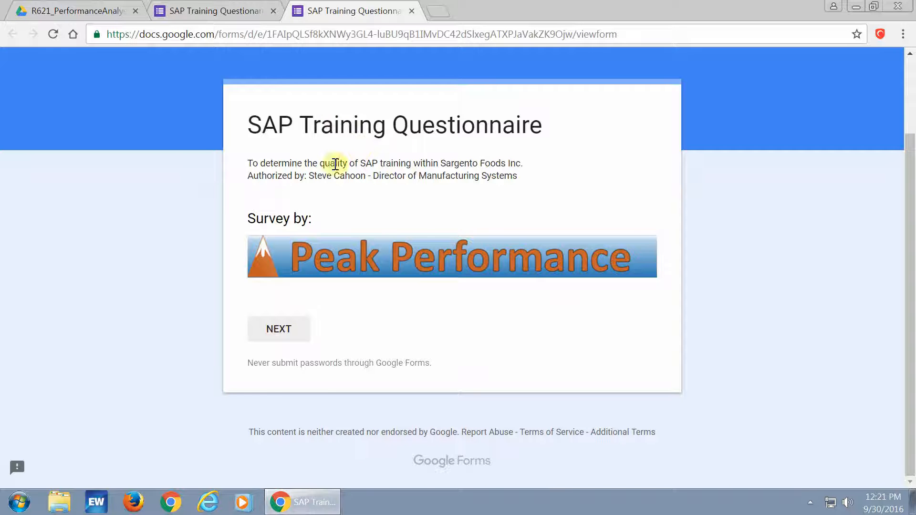
click(241, 11)
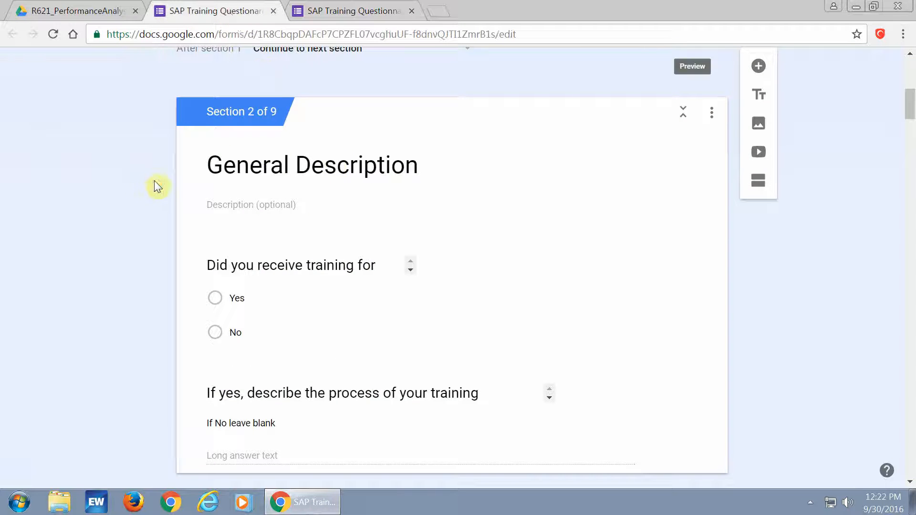
scroll(153, 181, up, 5)
scroll(280, 180, down, 5)
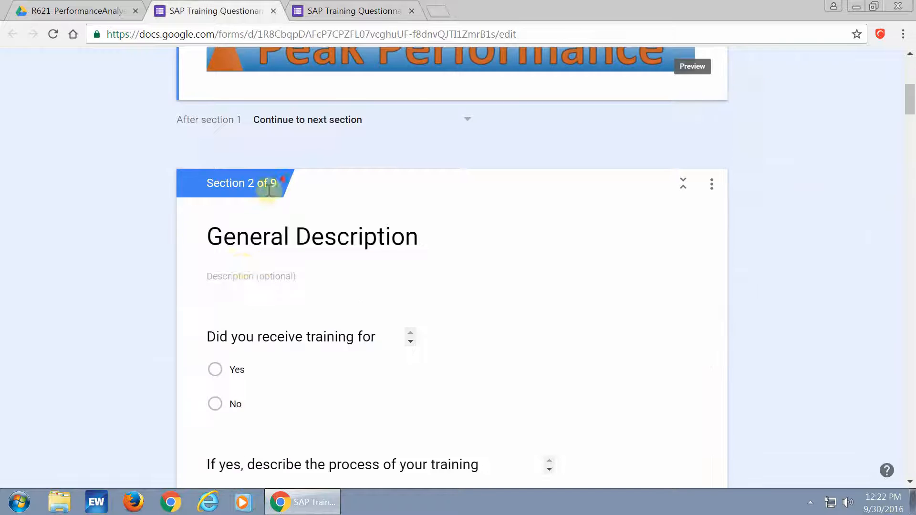
scroll(244, 237, down, 1)
scroll(315, 181, down, 2)
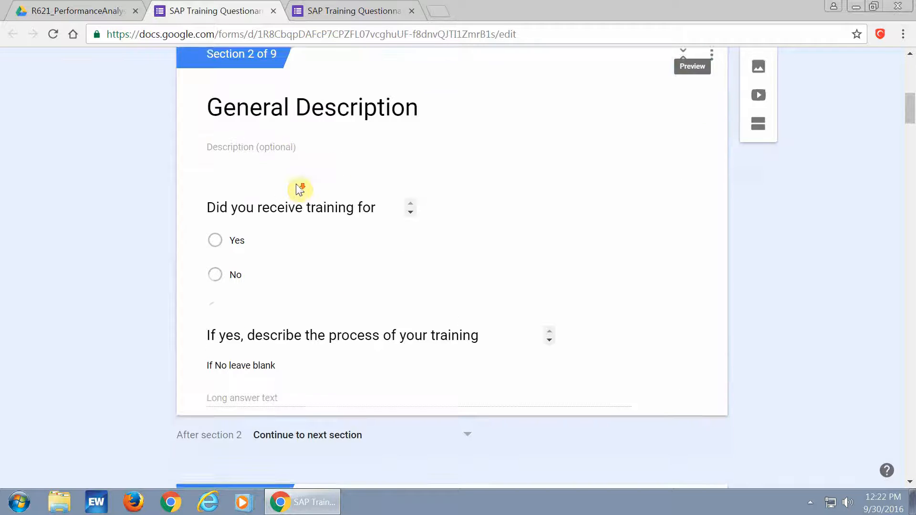
Advance the respondent preview to the General Description page and review its two questions.
click(348, 18)
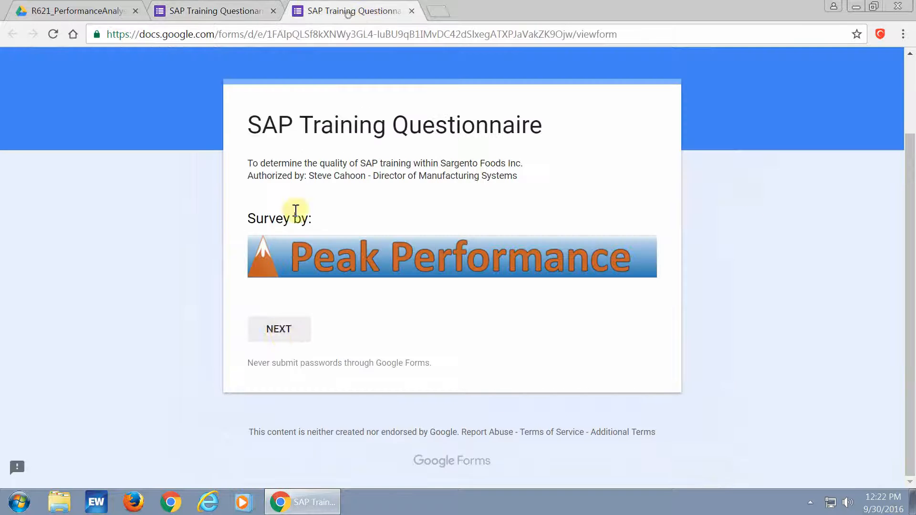
click(282, 331)
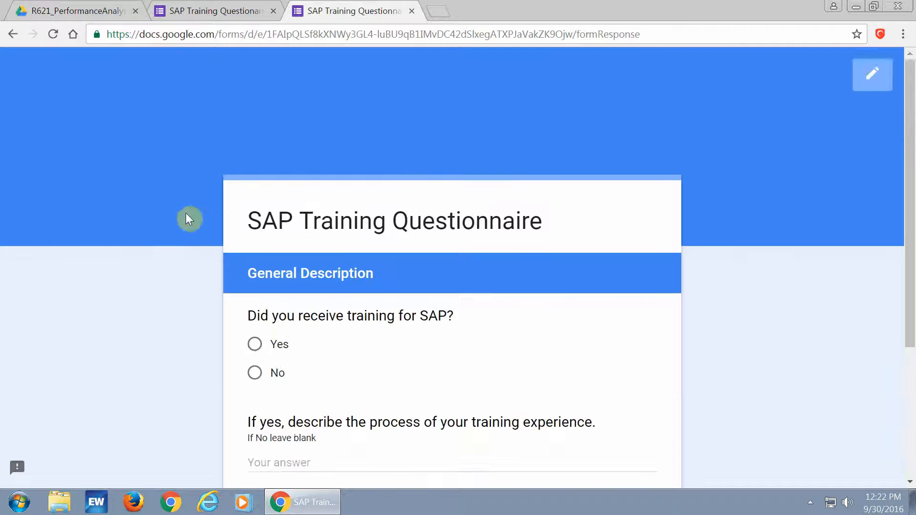
scroll(155, 214, down, 3)
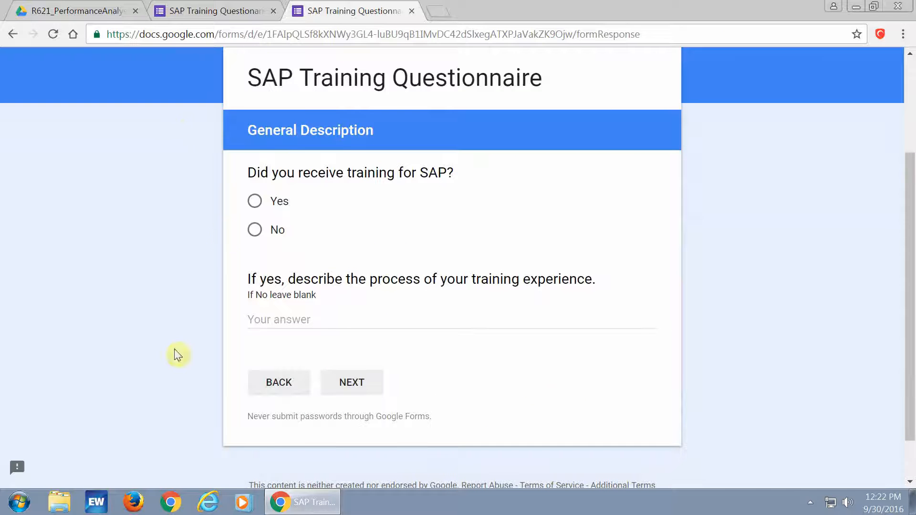
scroll(245, 294, up, 2)
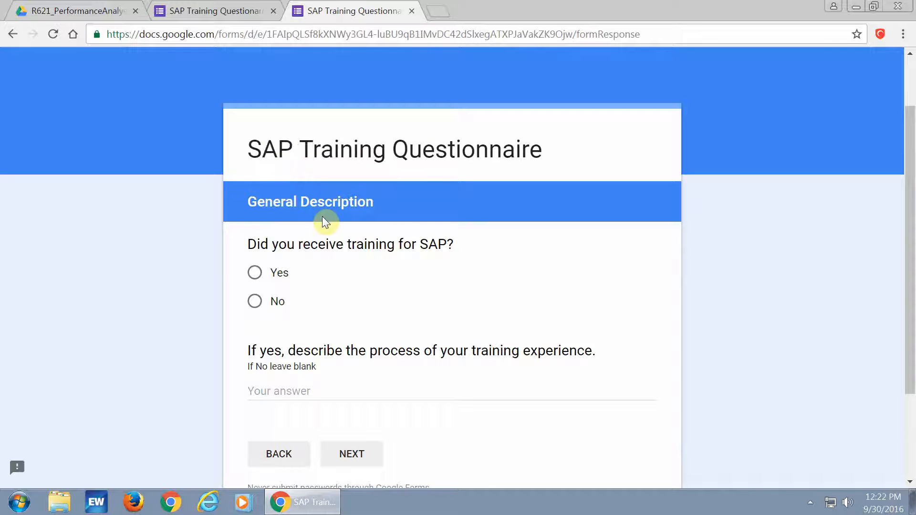
scroll(322, 217, down, 2)
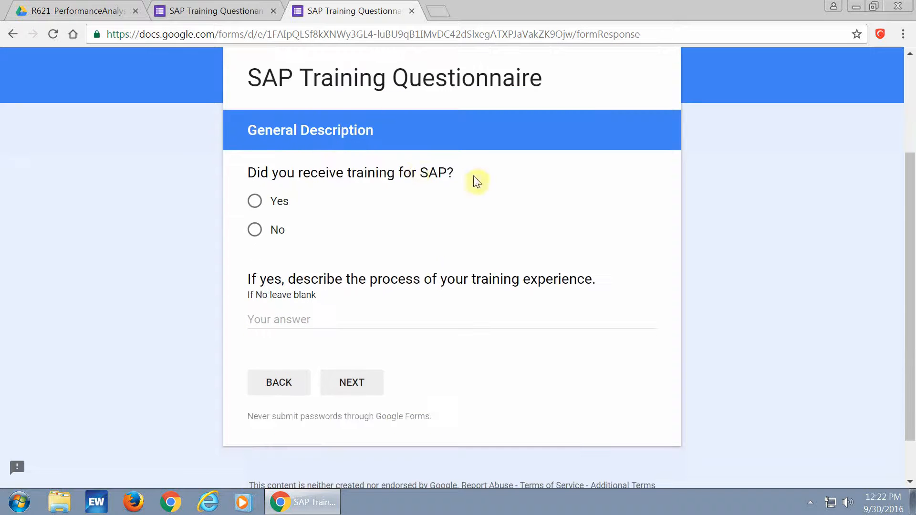
Return to the form editor and open the General Description section's question about receiving SAP training.
click(220, 10)
scroll(164, 171, up, 4)
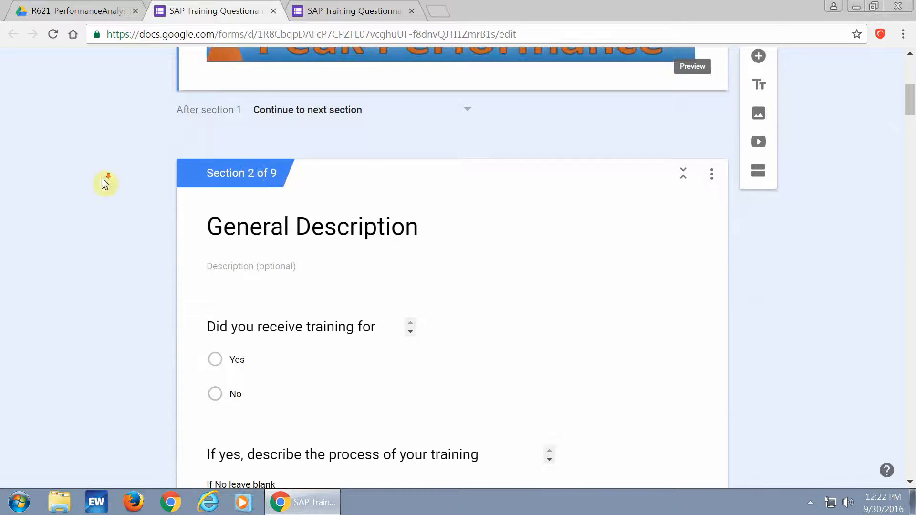
scroll(105, 184, down, 3)
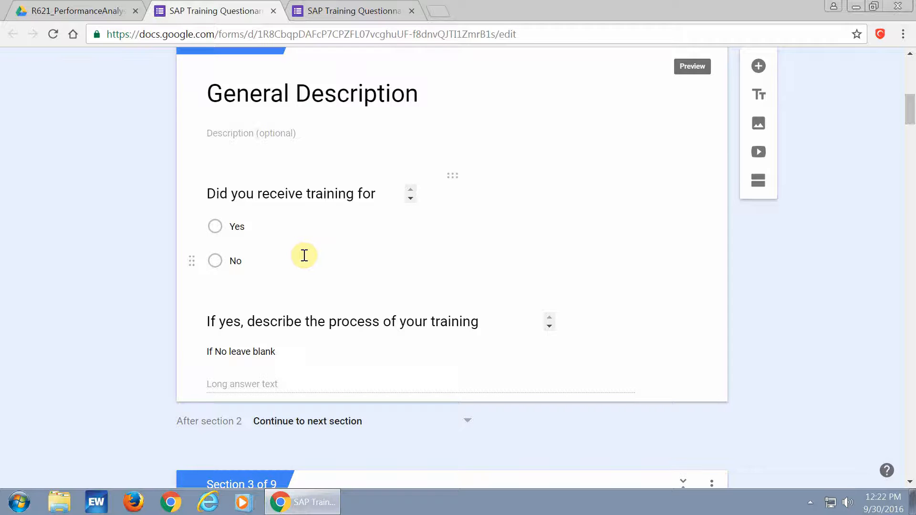
scroll(304, 255, up, 2)
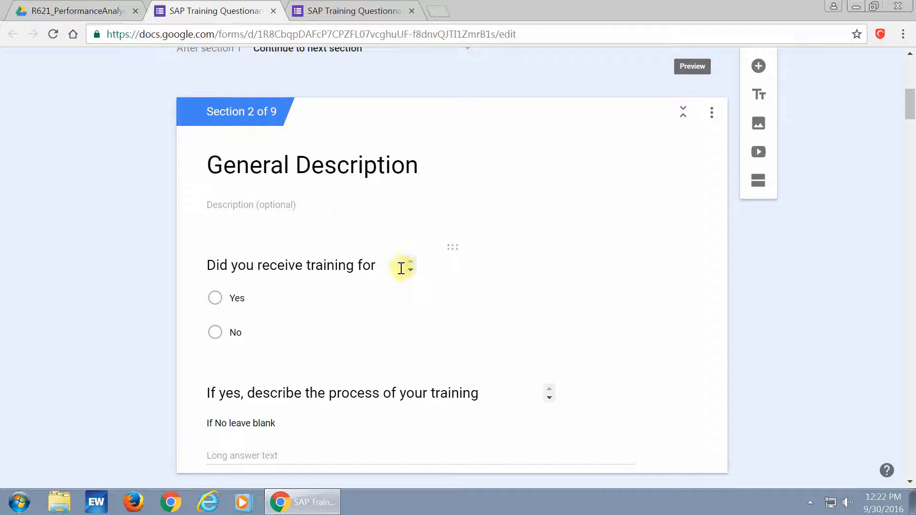
click(451, 247)
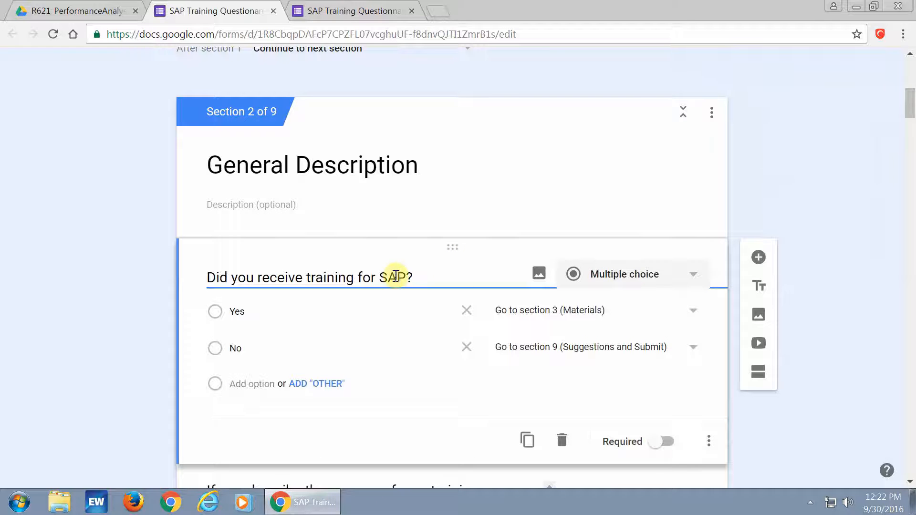
Inspect the training process question, the Materials section's question on available training materials, and that section's title.
scroll(415, 267, down, 5)
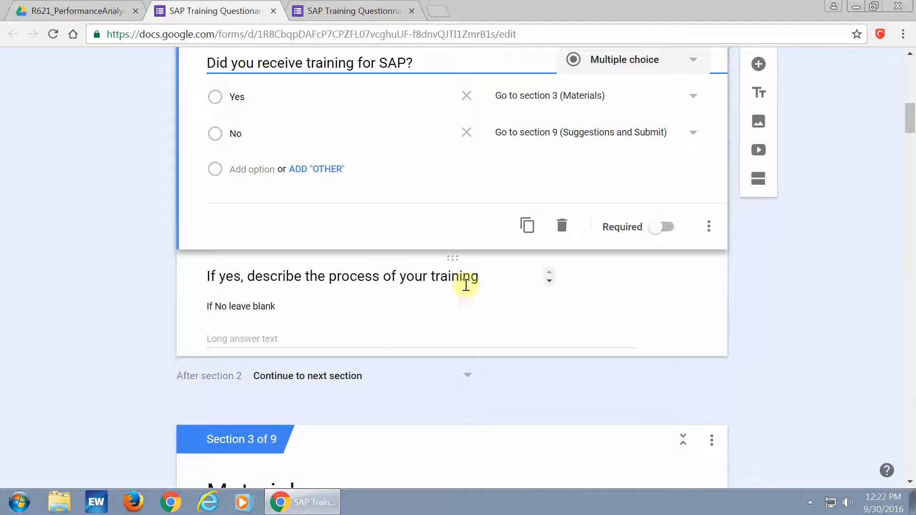
click(453, 265)
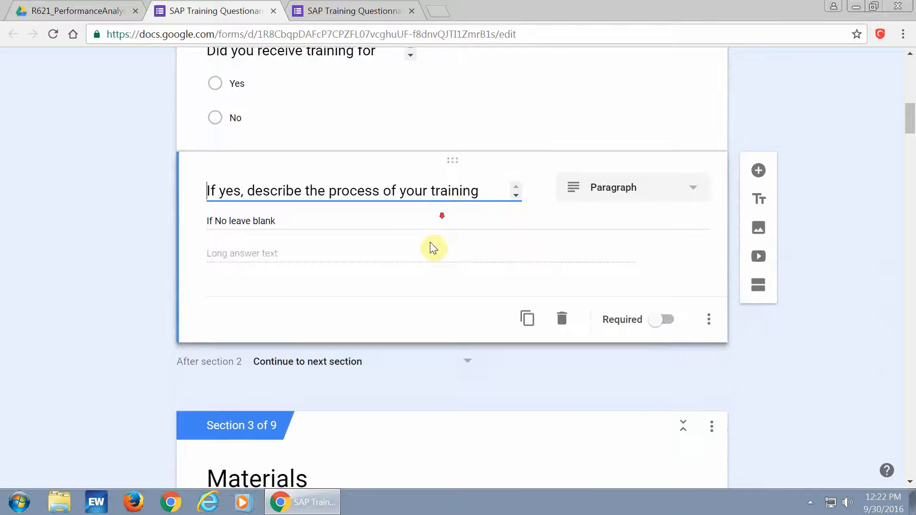
scroll(434, 250, down, 6)
click(457, 274)
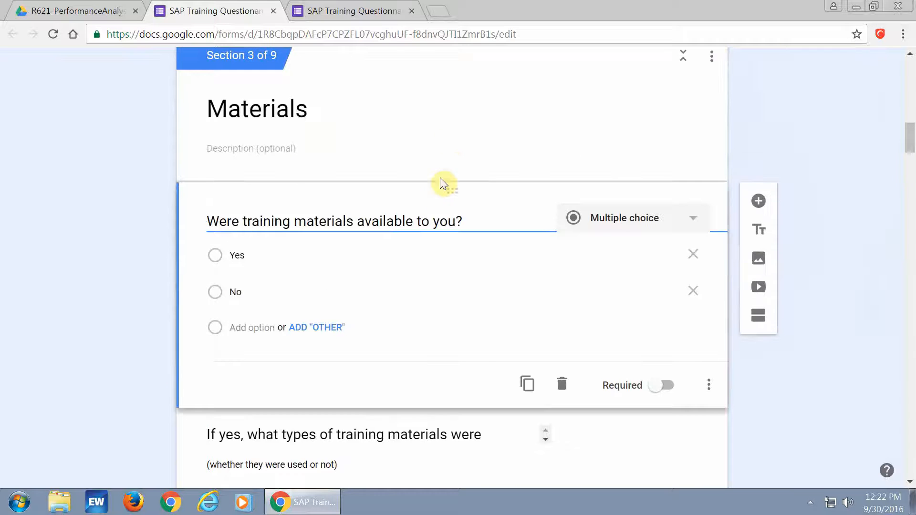
scroll(446, 194, up, 3)
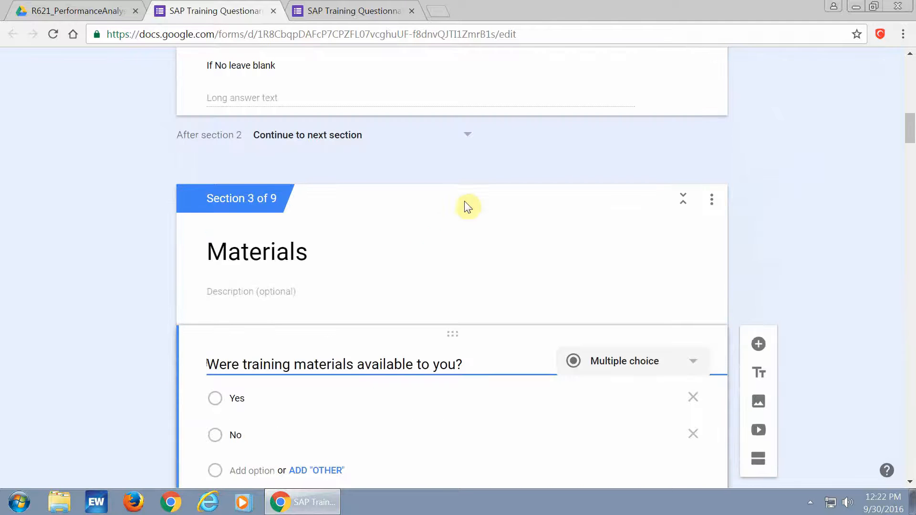
click(423, 252)
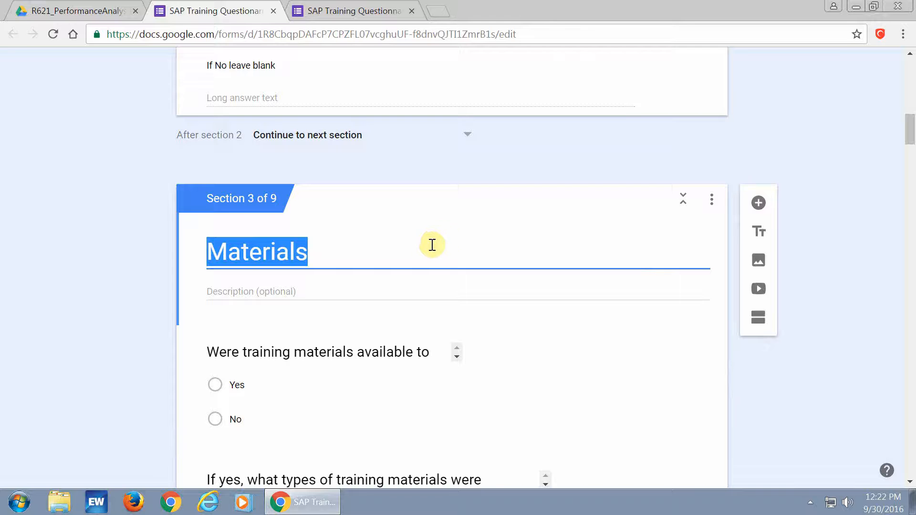
Go back to the General Description section and activate its title for editing.
scroll(432, 245, up, 12)
scroll(426, 246, down, 6)
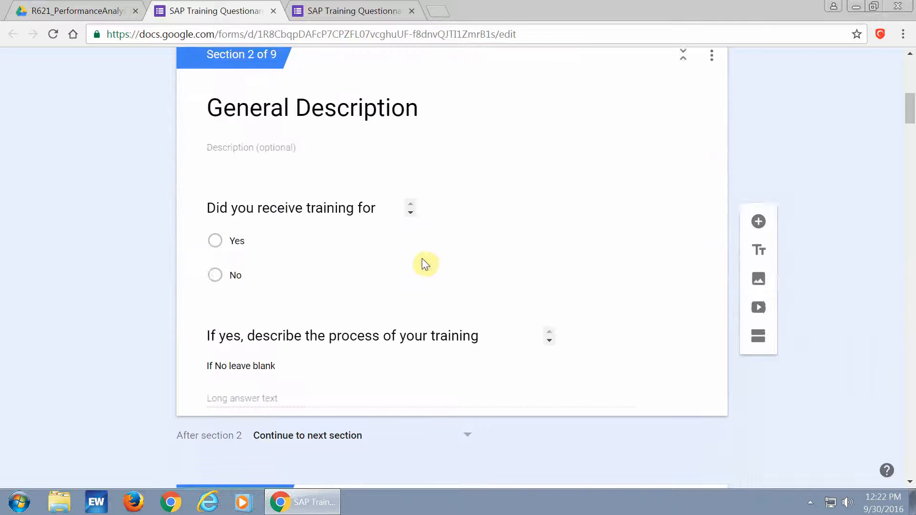
scroll(422, 259, down, 1)
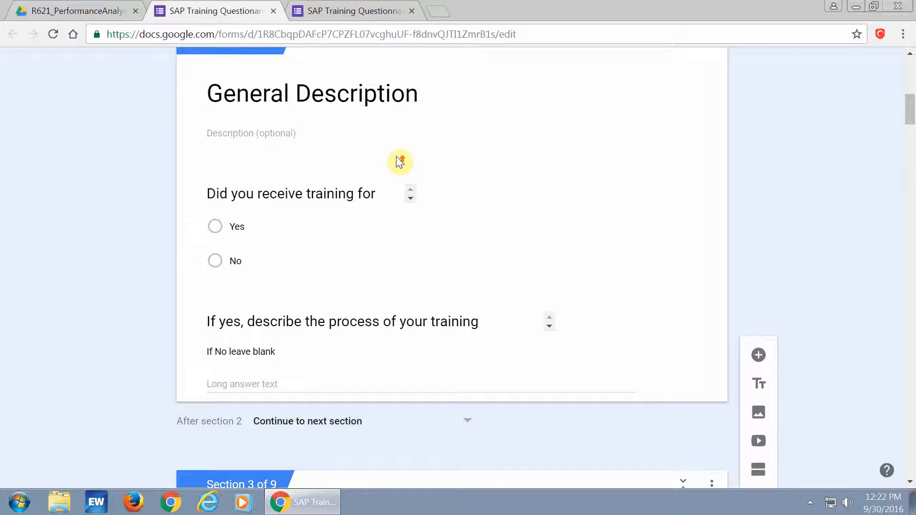
scroll(406, 172, up, 2)
click(420, 166)
click(242, 164)
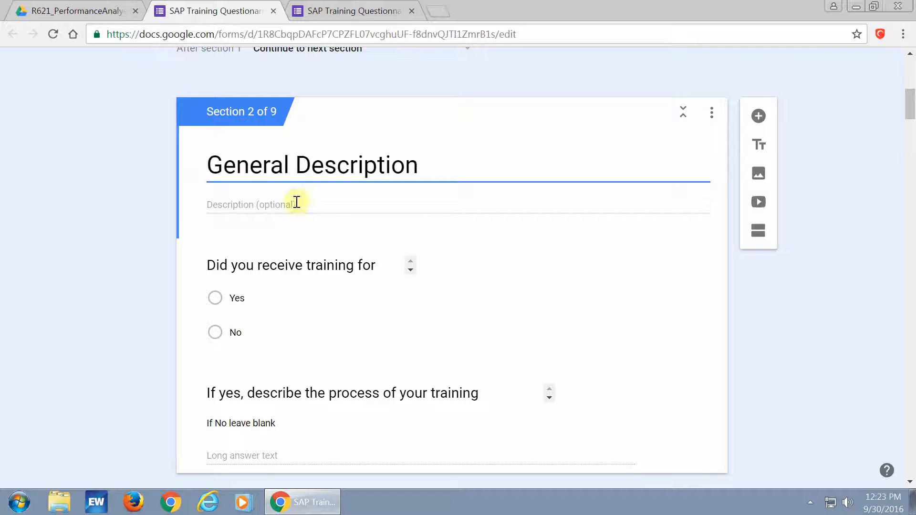
scroll(243, 239, down, 2)
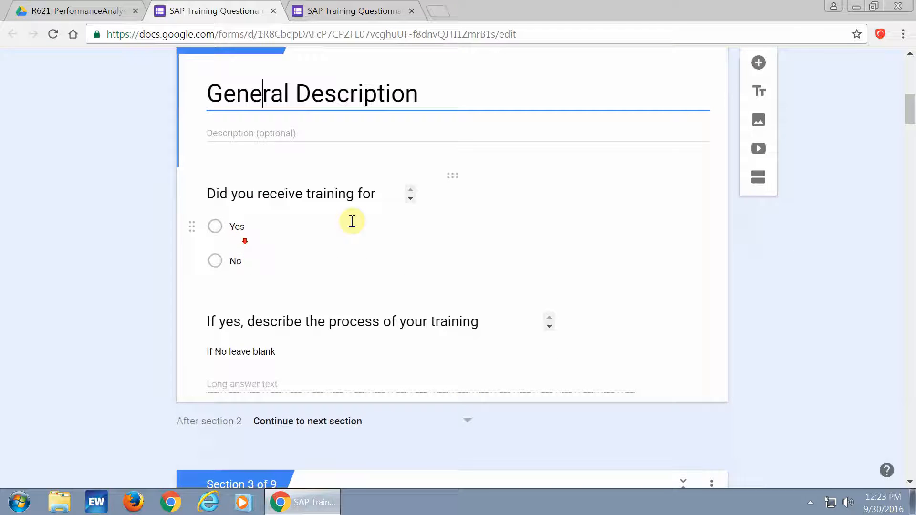
Open the question "Did you receive training for SAP?", view its available question types, and leave it as Multiple choice.
click(449, 177)
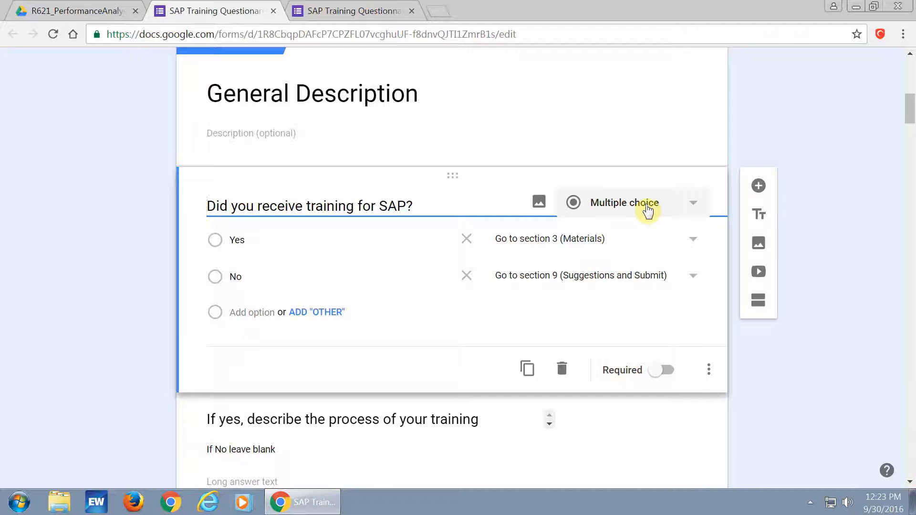
click(692, 207)
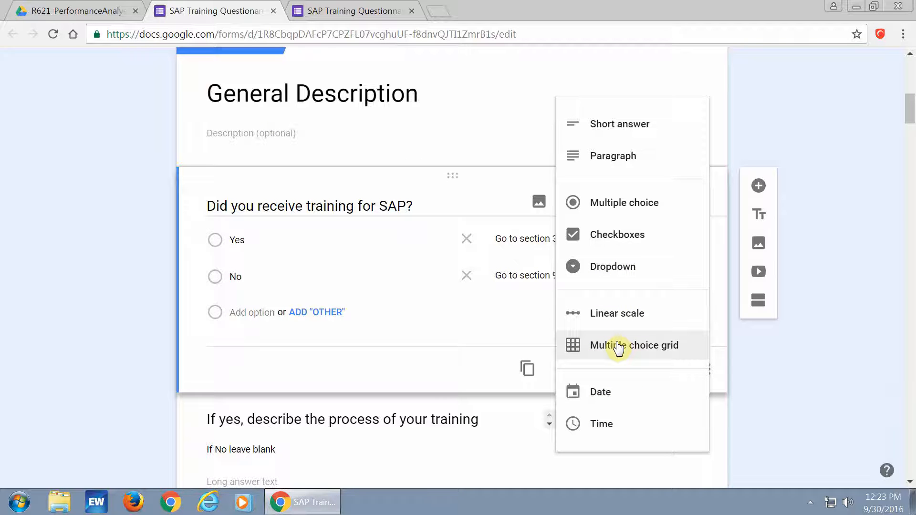
click(514, 144)
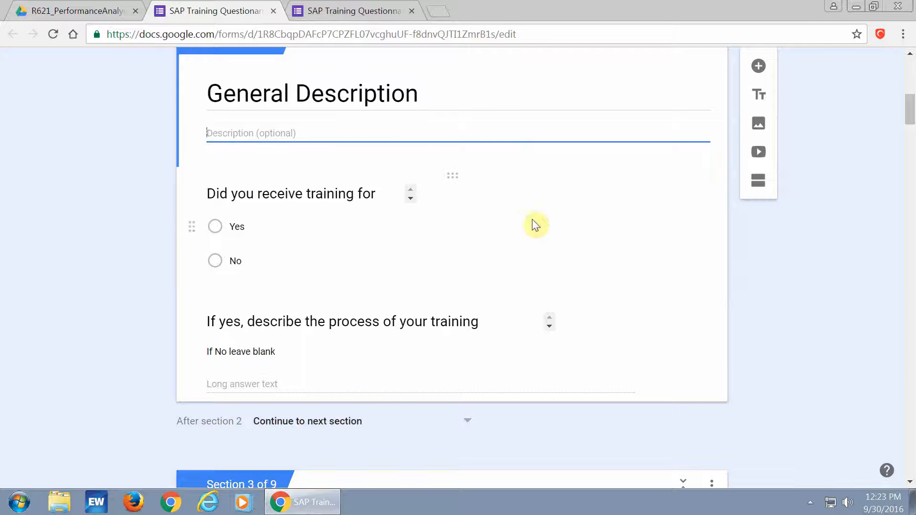
scroll(532, 221, up, 2)
click(452, 242)
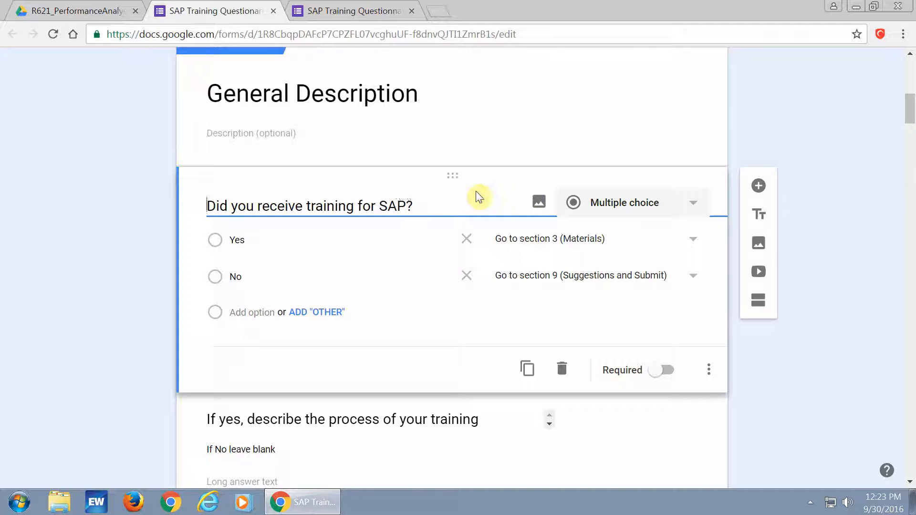
click(695, 209)
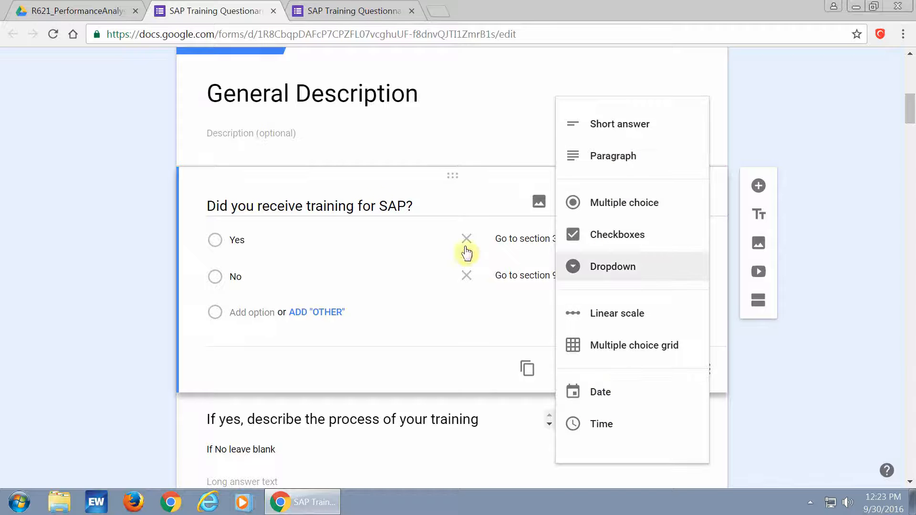
click(338, 207)
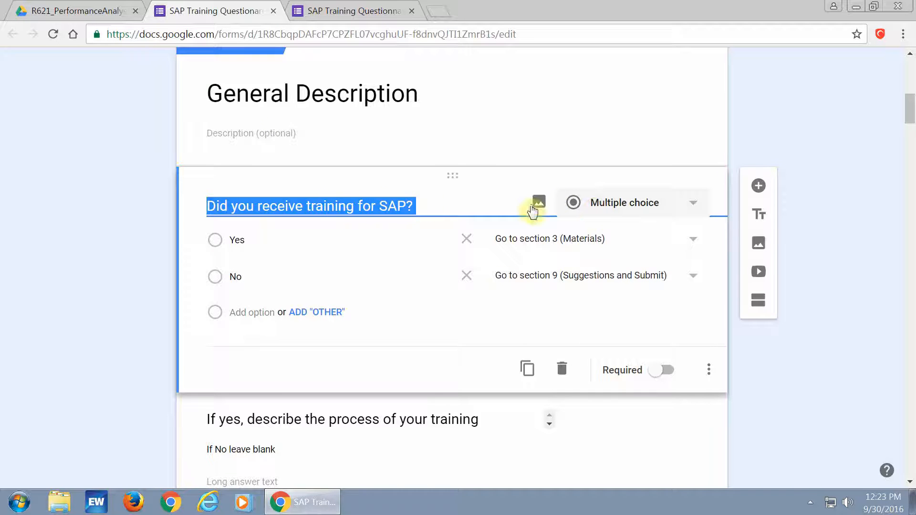
Try making the question "Did you receive training for SAP?" required and turn that setting back off.
scroll(334, 208, down, 2)
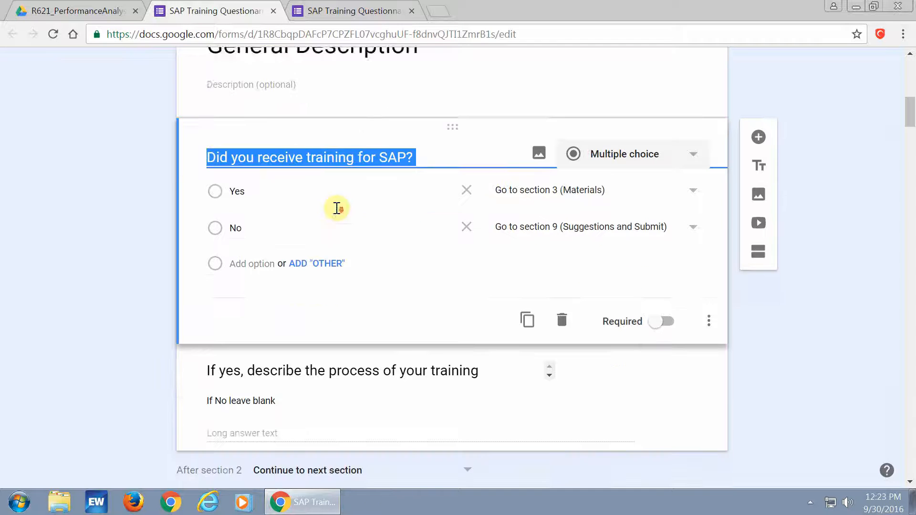
scroll(370, 198, up, 2)
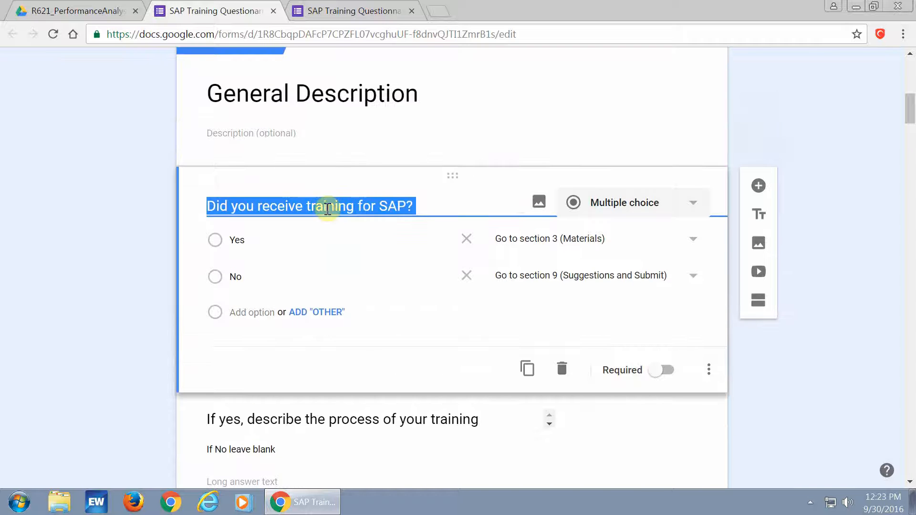
click(654, 376)
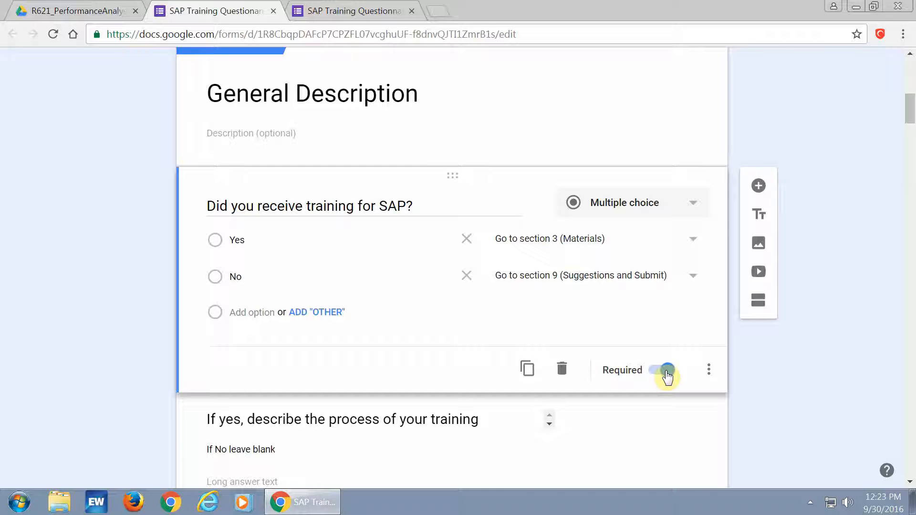
click(667, 375)
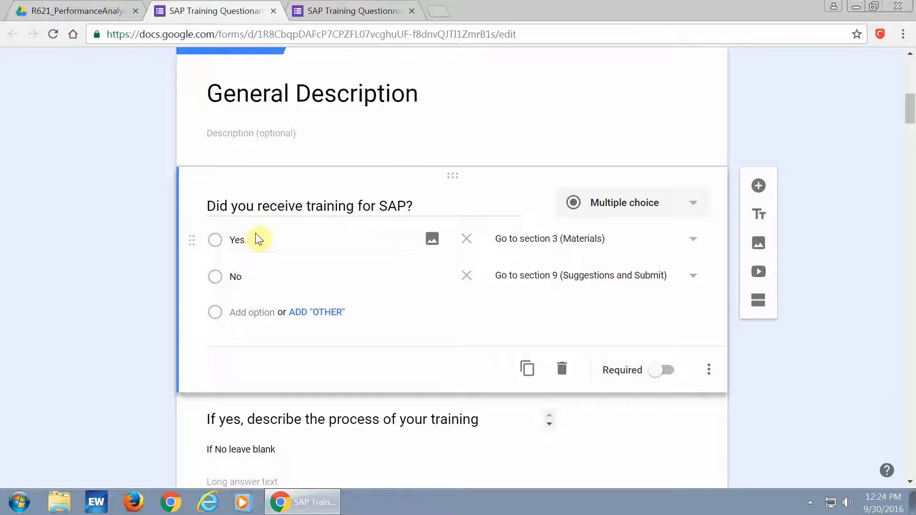
Check the section destinations offered for the Yes answer, keep "Go to section 3 (Materials)", and look at the Materials section.
scroll(258, 239, down, 1)
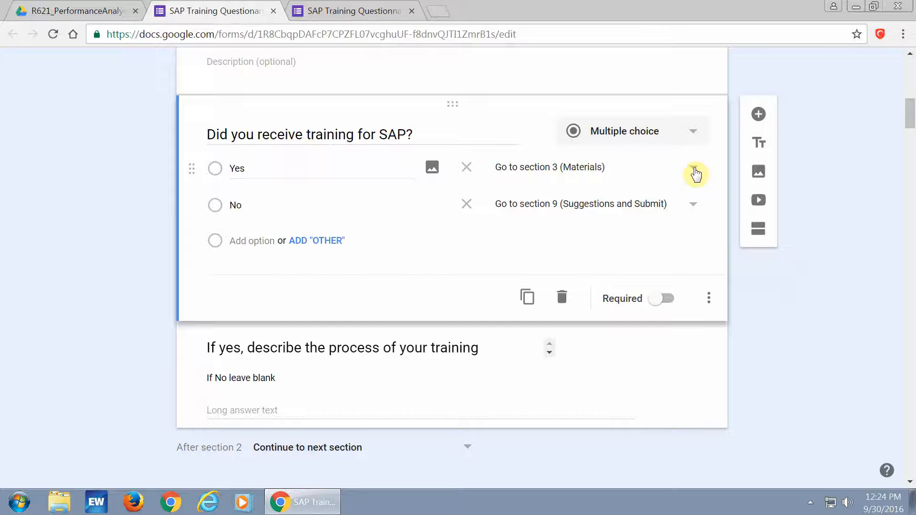
click(694, 172)
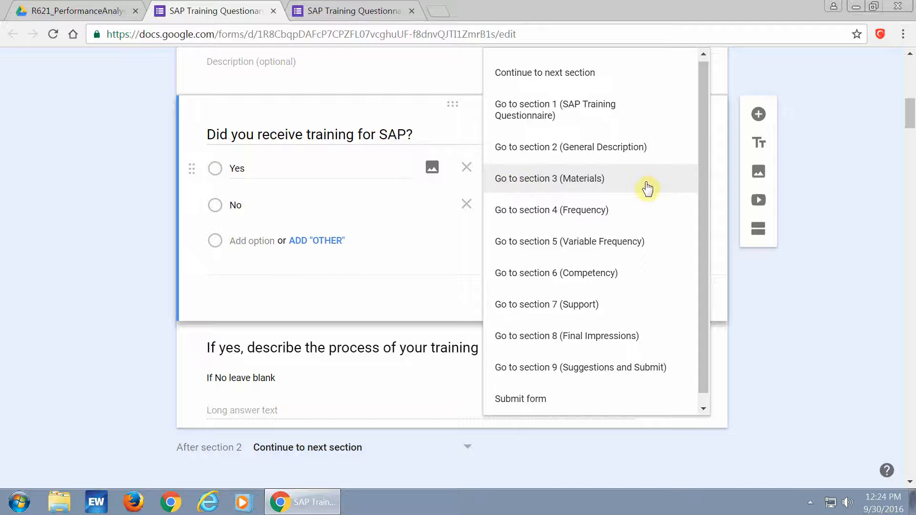
click(567, 180)
scroll(420, 179, down, 6)
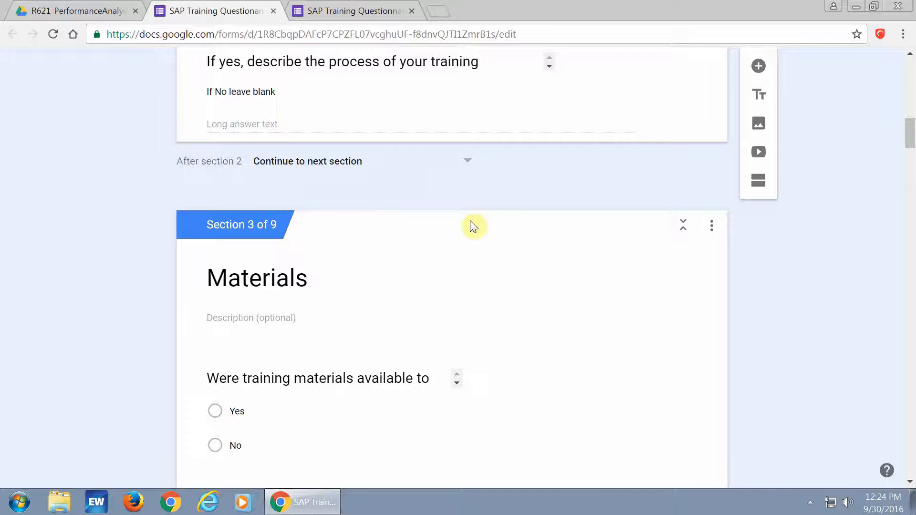
scroll(463, 215, up, 5)
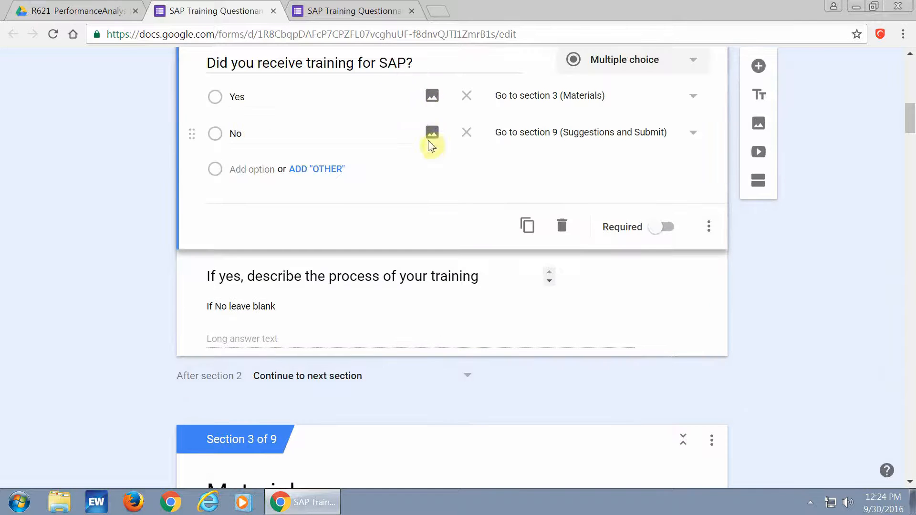
scroll(366, 215, down, 3)
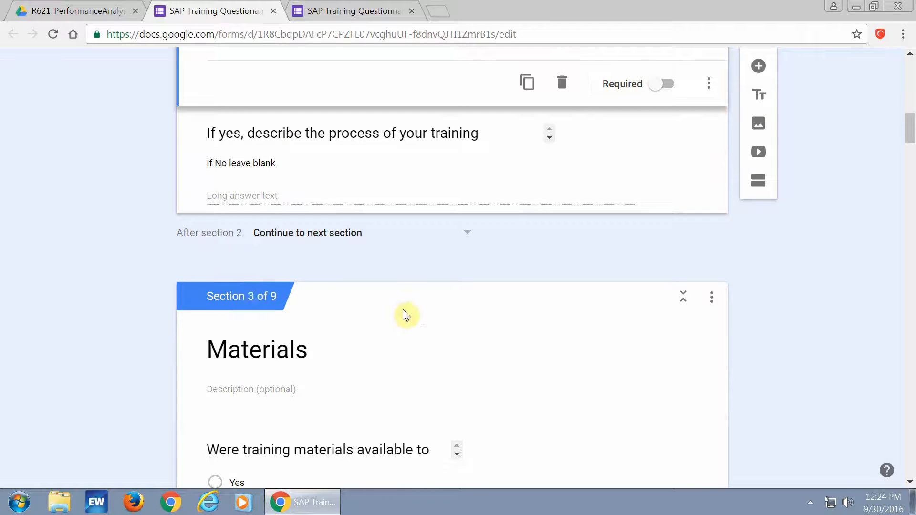
Reselect section 3 (Materials) as the destination for Yes and section 9 (Suggestions and Submit) as the destination for No.
scroll(406, 311, up, 7)
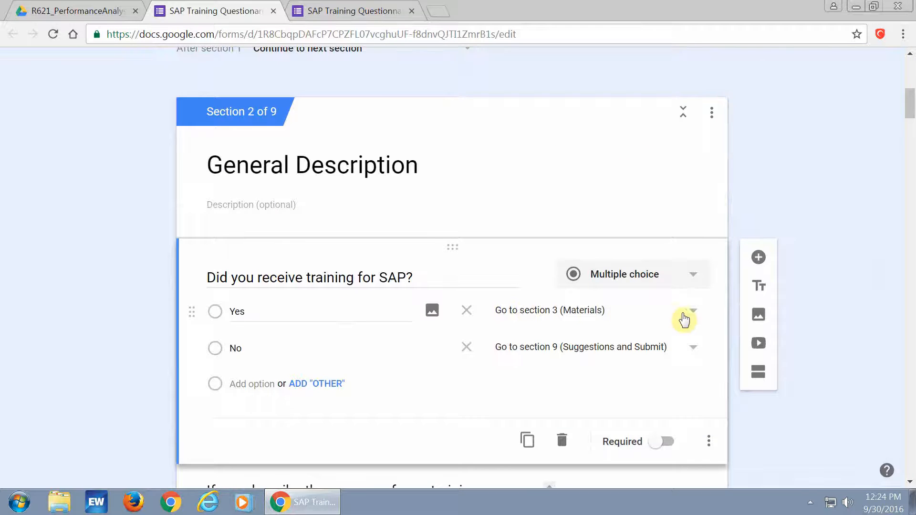
click(691, 316)
click(518, 313)
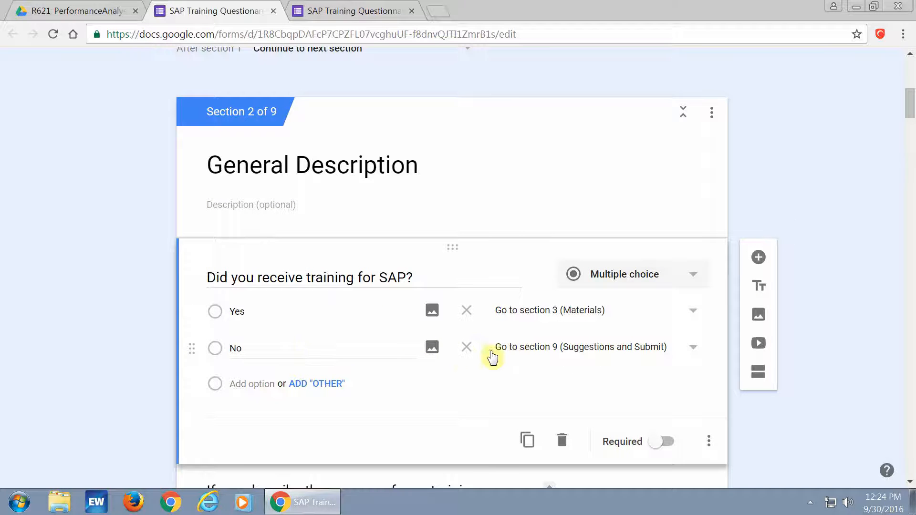
click(695, 356)
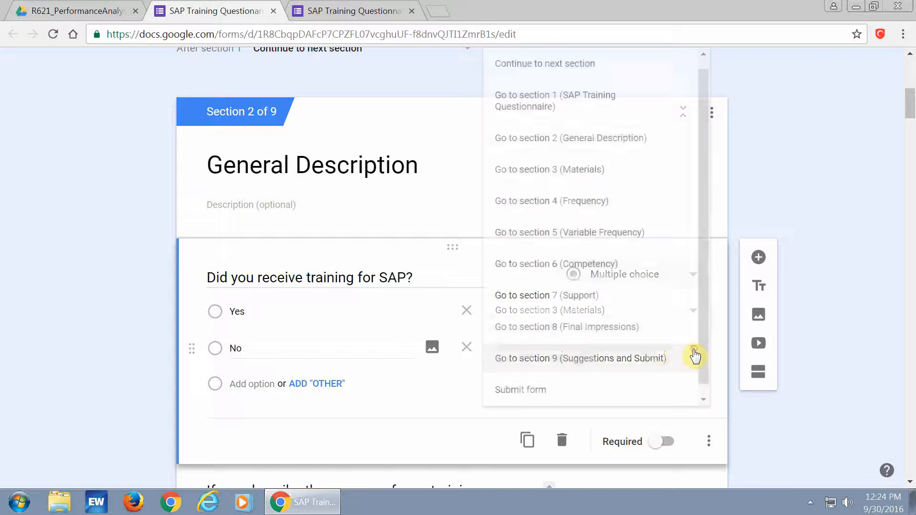
click(565, 358)
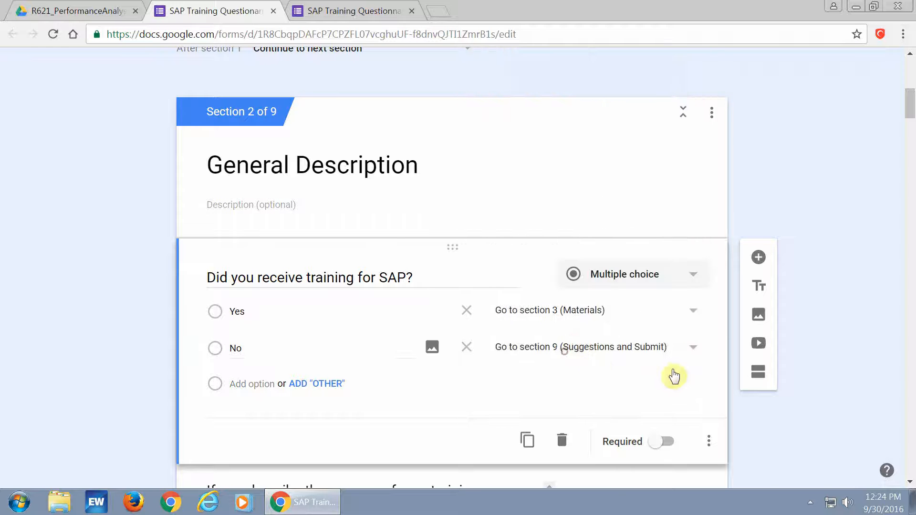
Look through the following sections, including Competency, and open the first question of Suggestions and Submit.
scroll(96, 281, down, 10)
scroll(126, 289, down, 20)
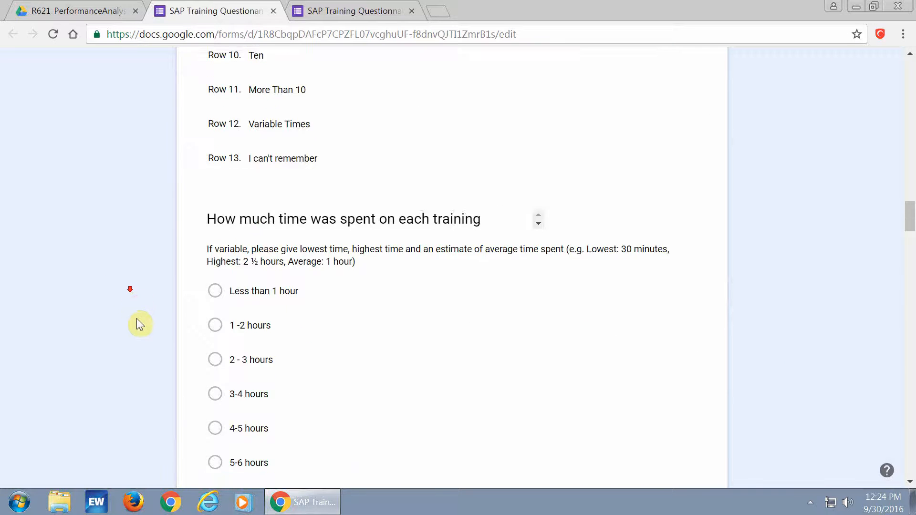
scroll(129, 320, up, 8)
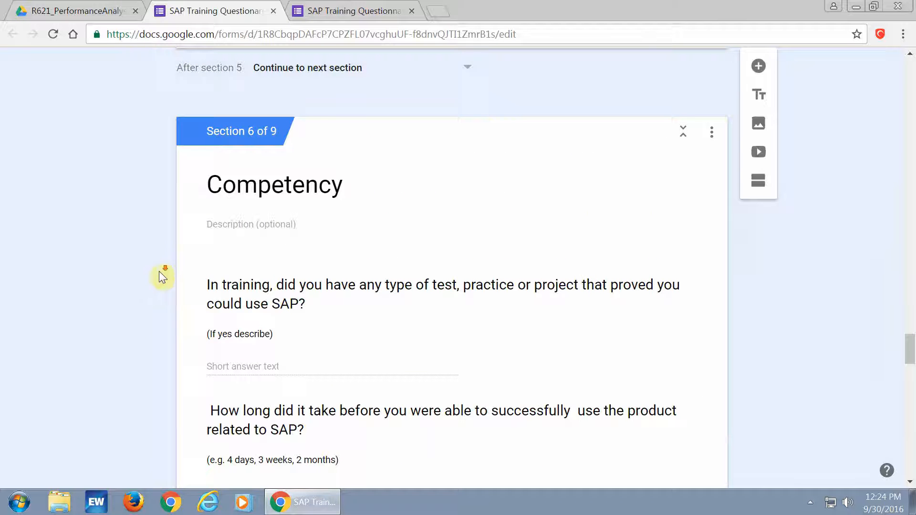
scroll(143, 273, down, 1)
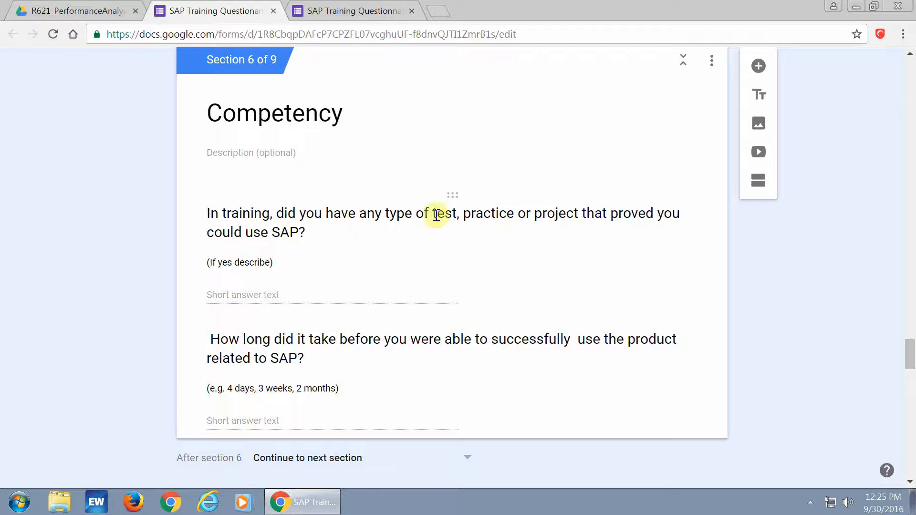
scroll(398, 222, down, 9)
scroll(398, 223, down, 10)
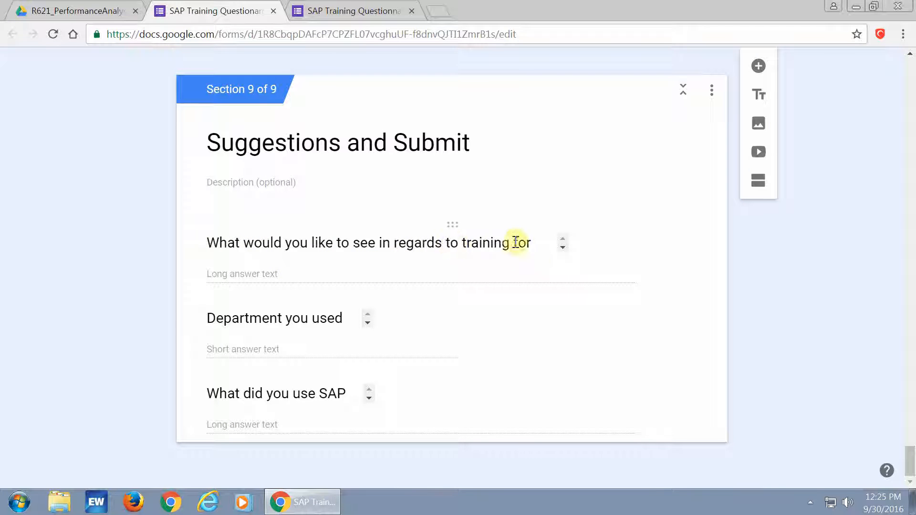
click(564, 247)
click(463, 217)
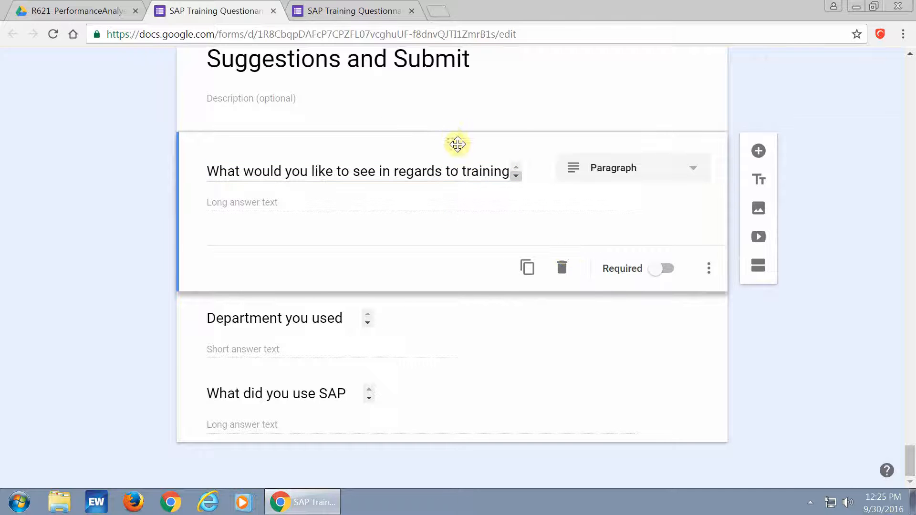
Read the full wording of the Suggestions and Submit question "What would you like to see in regards to training for SAP?".
triple_click(513, 172)
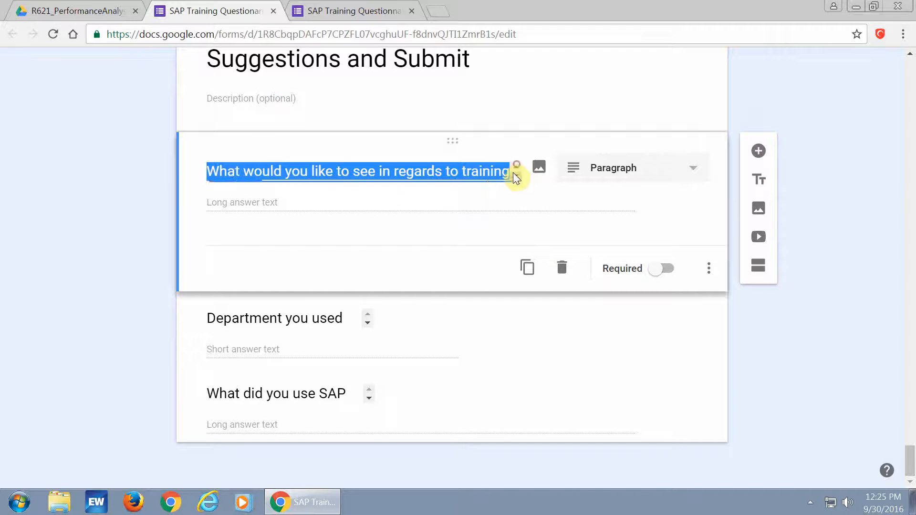
click(355, 171)
scroll(390, 192, up, 1)
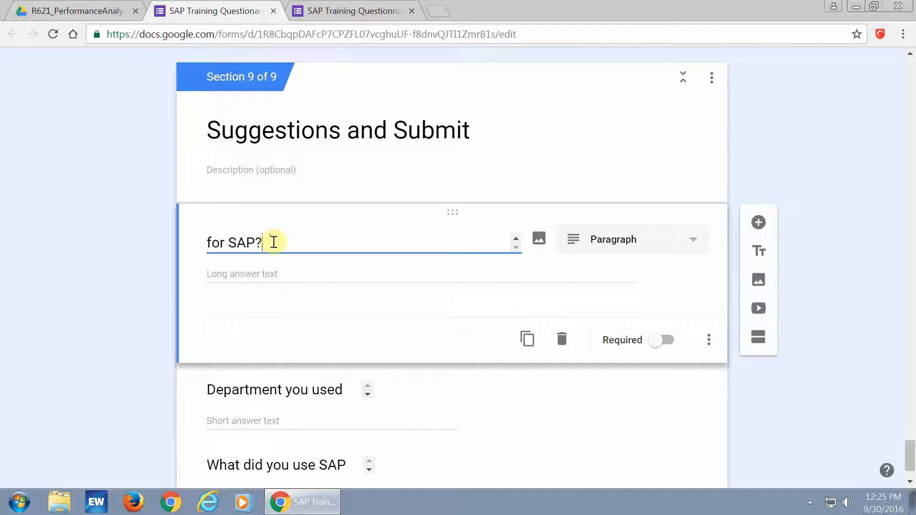
click(515, 239)
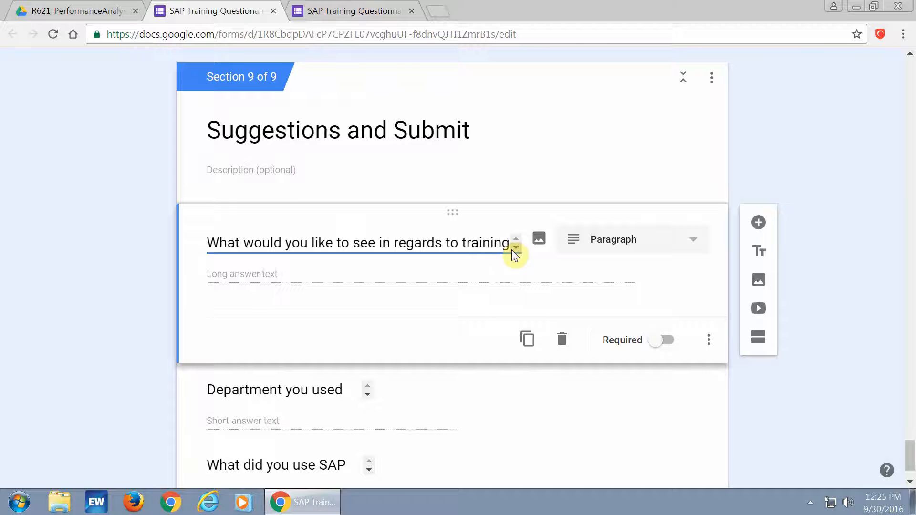
click(515, 249)
click(516, 238)
click(514, 248)
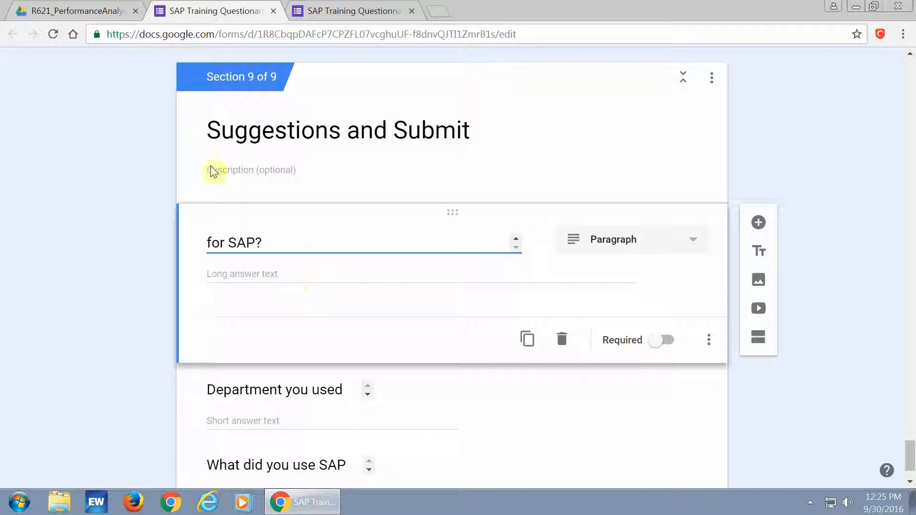
Inspect the section's other two questions, "Department you used SAP" and "What did you use SAP for?".
scroll(298, 228, down, 2)
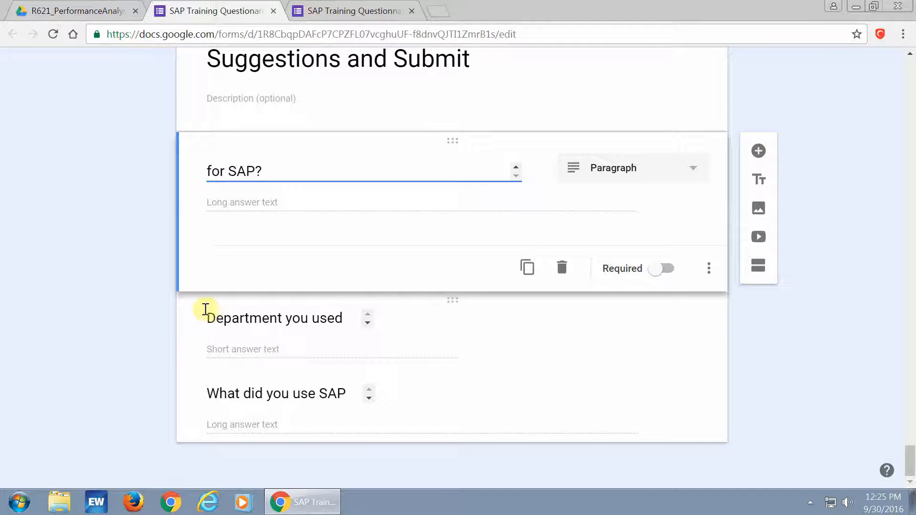
click(363, 324)
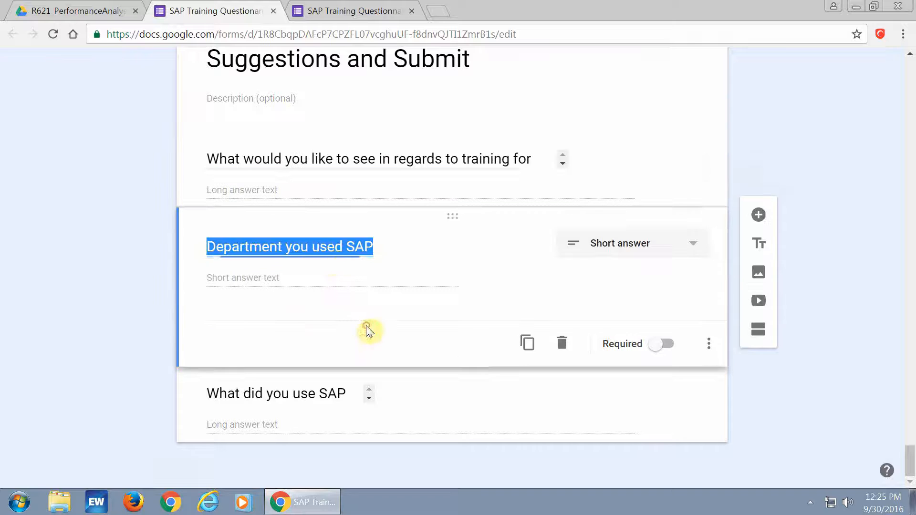
click(369, 403)
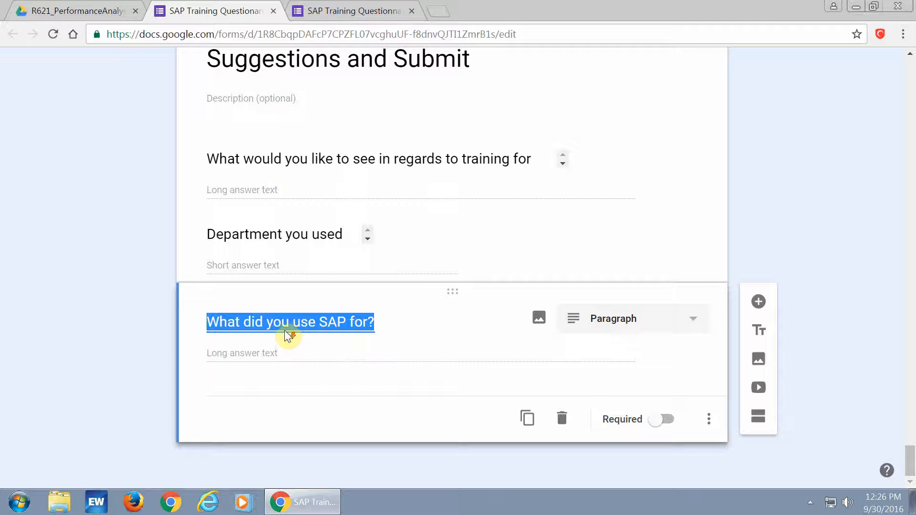
scroll(302, 336, up, 4)
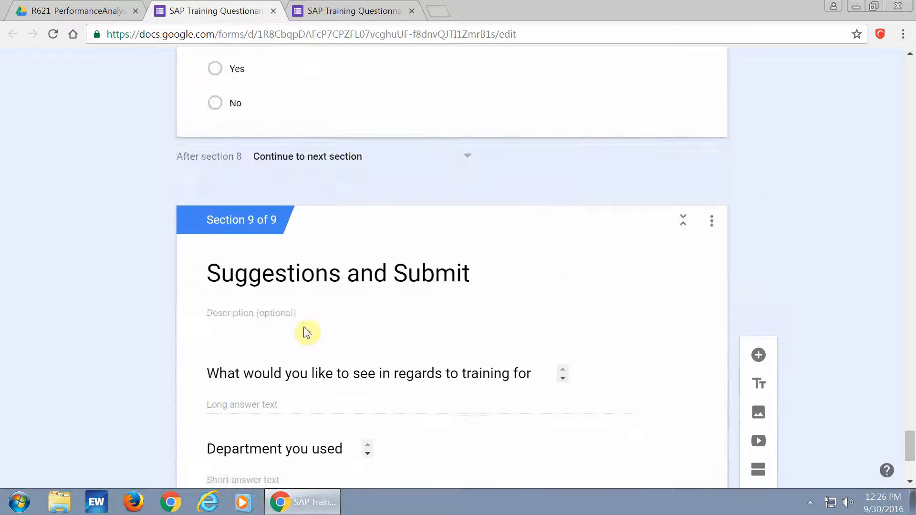
scroll(303, 325, down, 3)
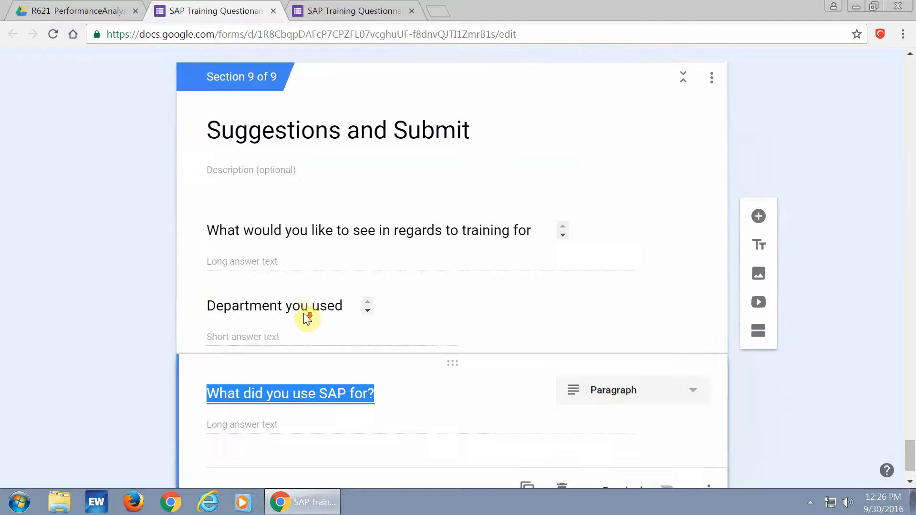
In the form preview, answer No to receiving SAP training and continue to the questions of the following page.
click(333, 18)
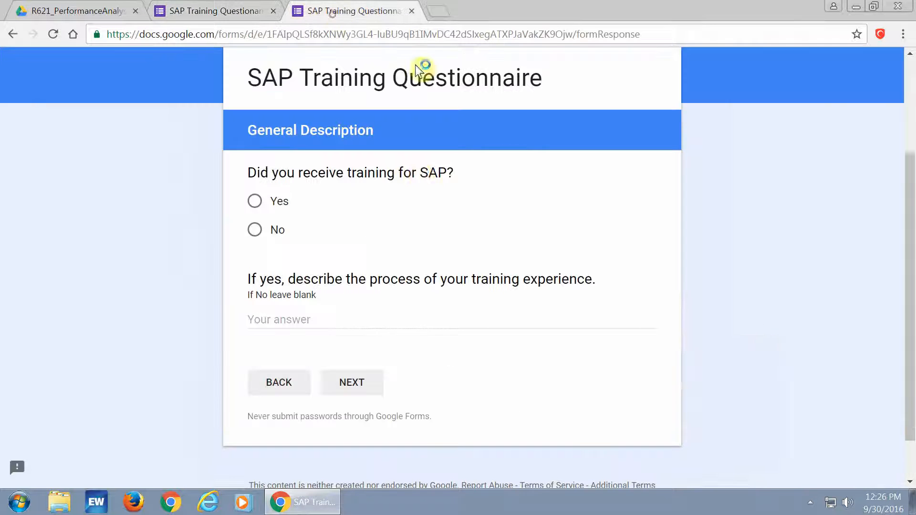
click(256, 232)
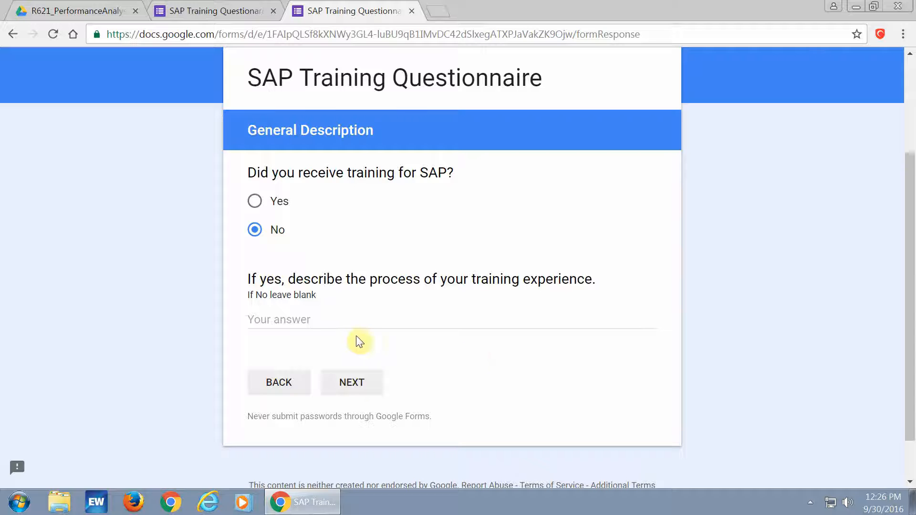
click(352, 382)
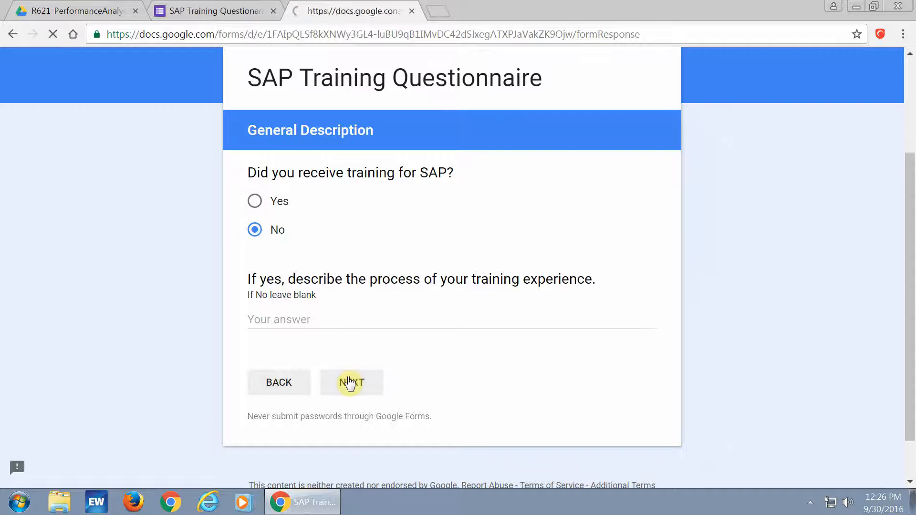
scroll(190, 205, down, 3)
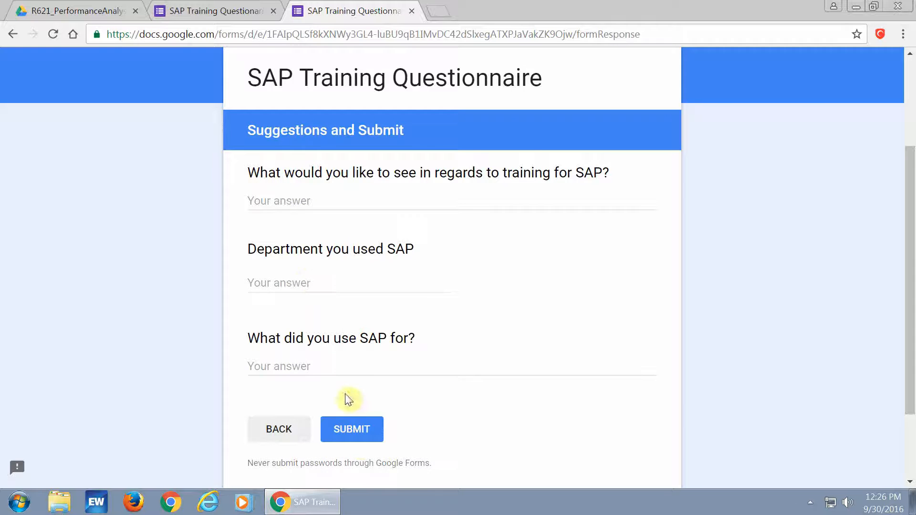
scroll(343, 398, down, 2)
click(338, 359)
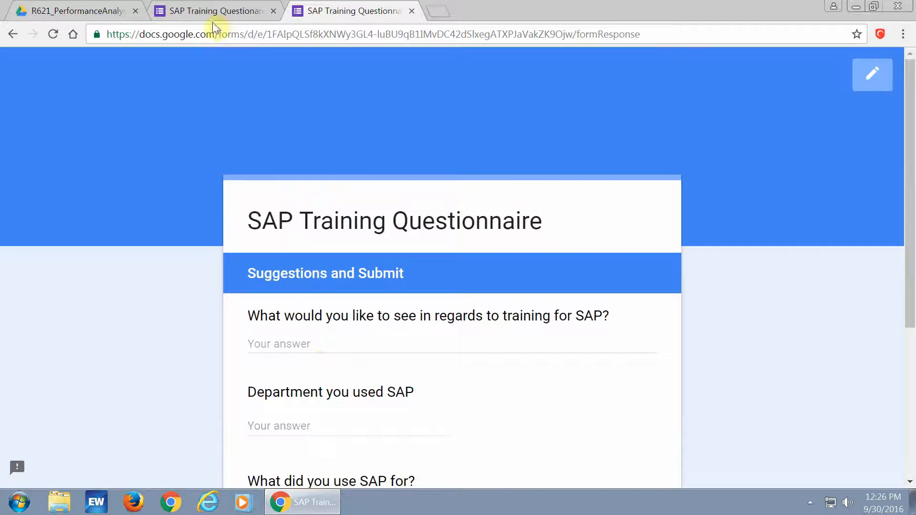
Return to the form editor and review the end of section 8 and the Suggestions and Submit section.
click(229, 10)
scroll(251, 188, down, 2)
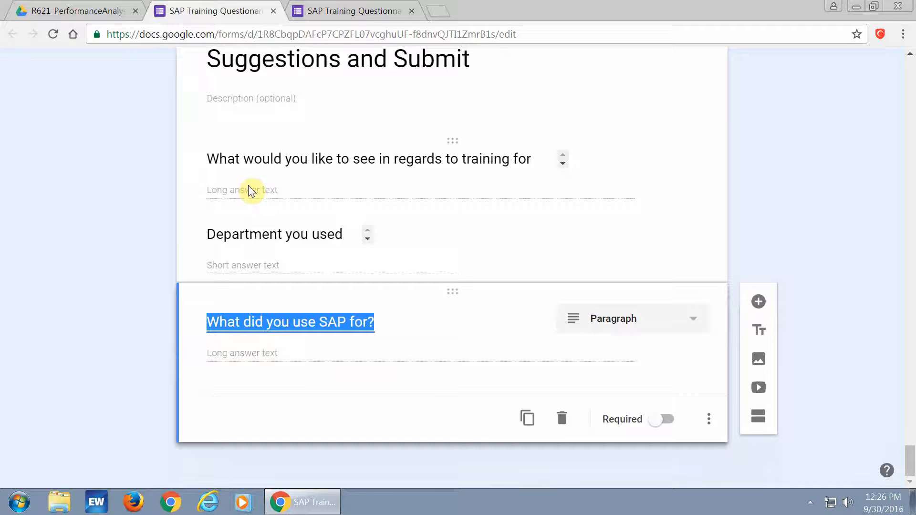
click(75, 221)
scroll(315, 224, up, 4)
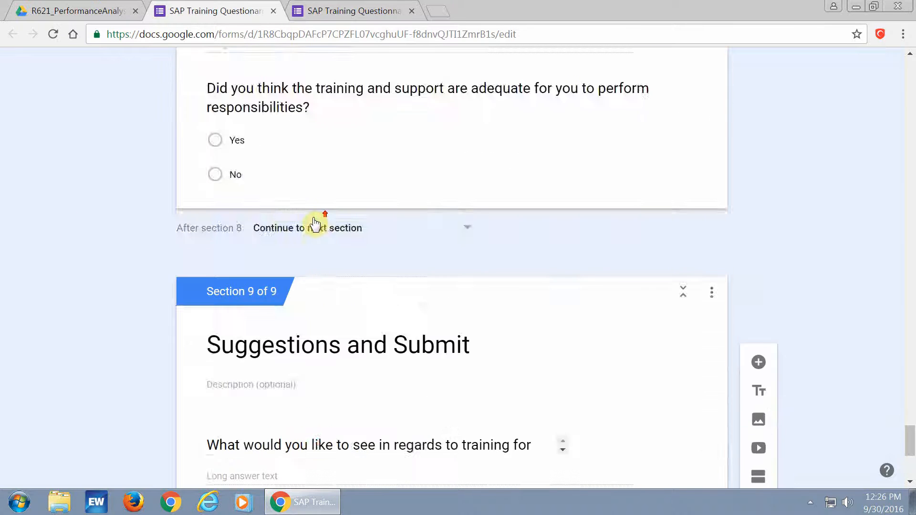
scroll(315, 225, down, 3)
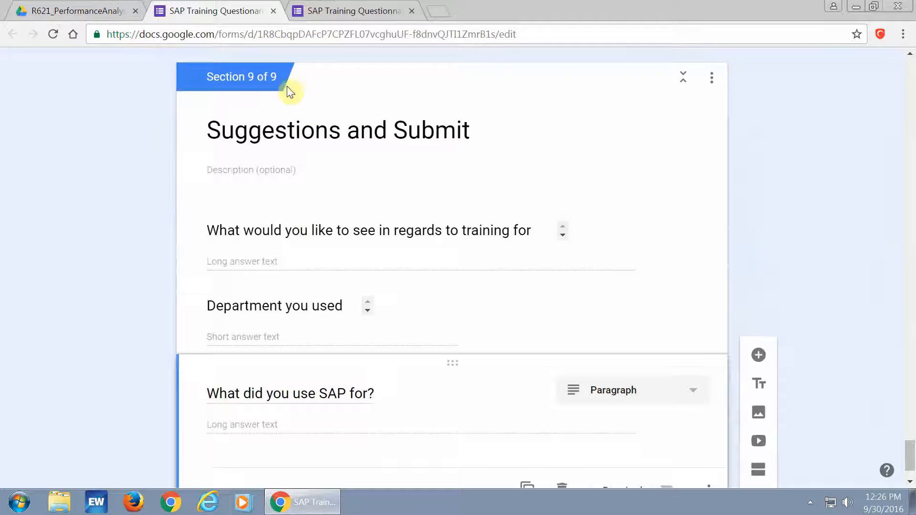
Return to the General Description section and check the "Go to section based on answer" setting of "Did you receive training for SAP?".
scroll(225, 176, down, 1)
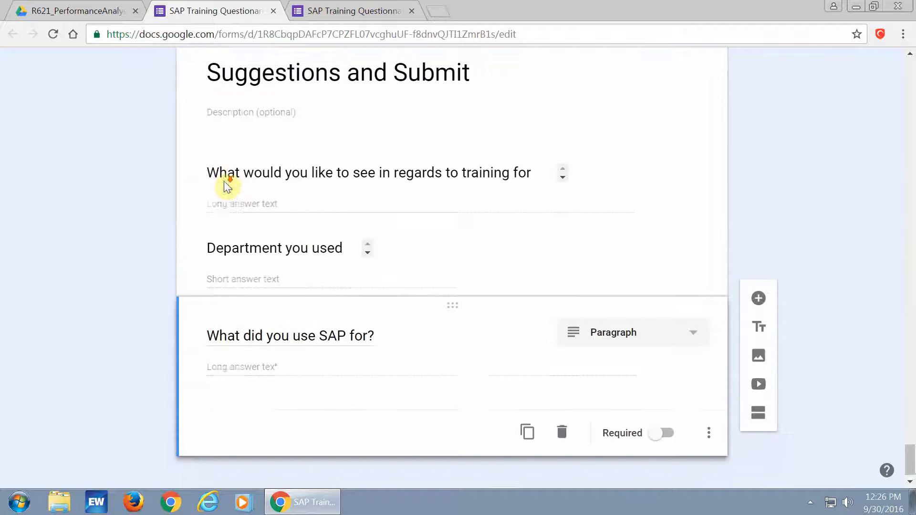
scroll(228, 186, up, 20)
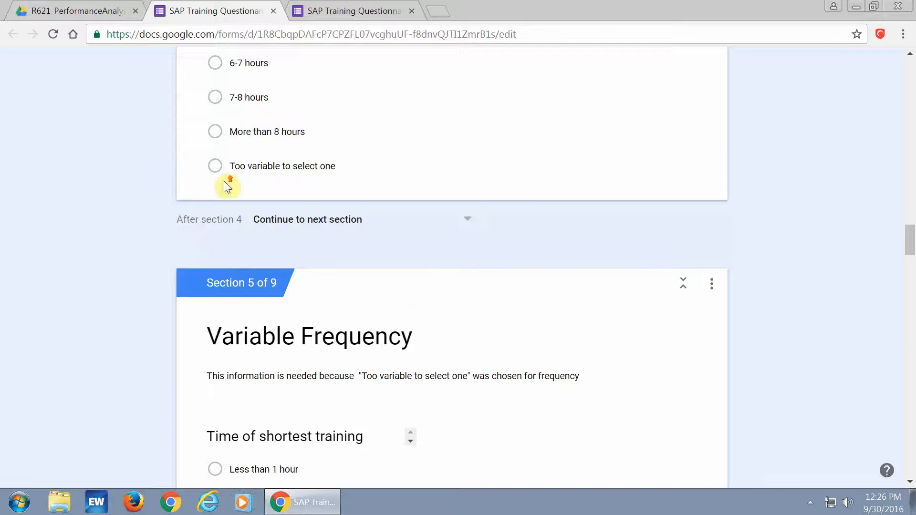
scroll(224, 182, up, 20)
scroll(249, 180, down, 5)
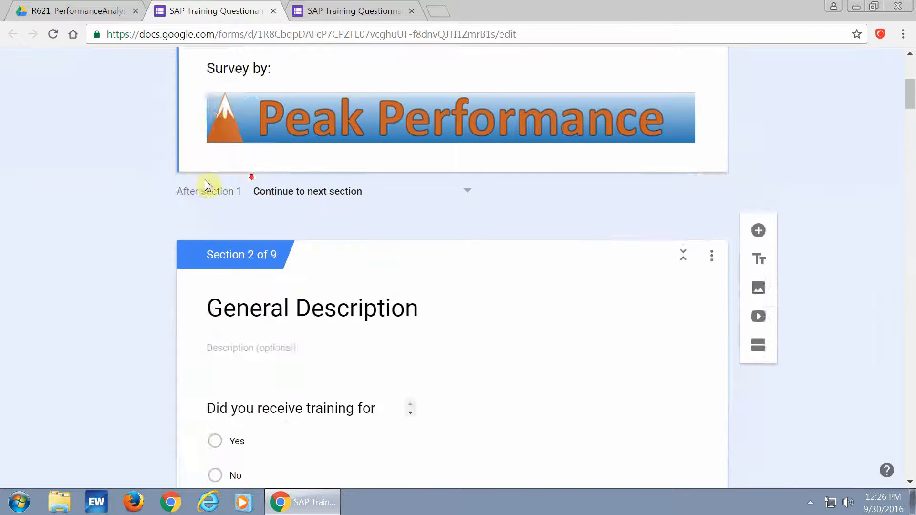
scroll(205, 185, down, 4)
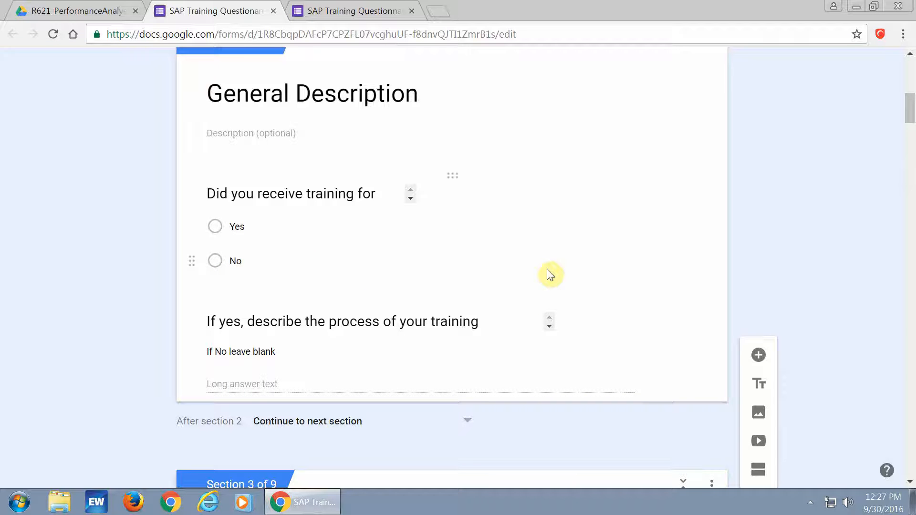
click(455, 178)
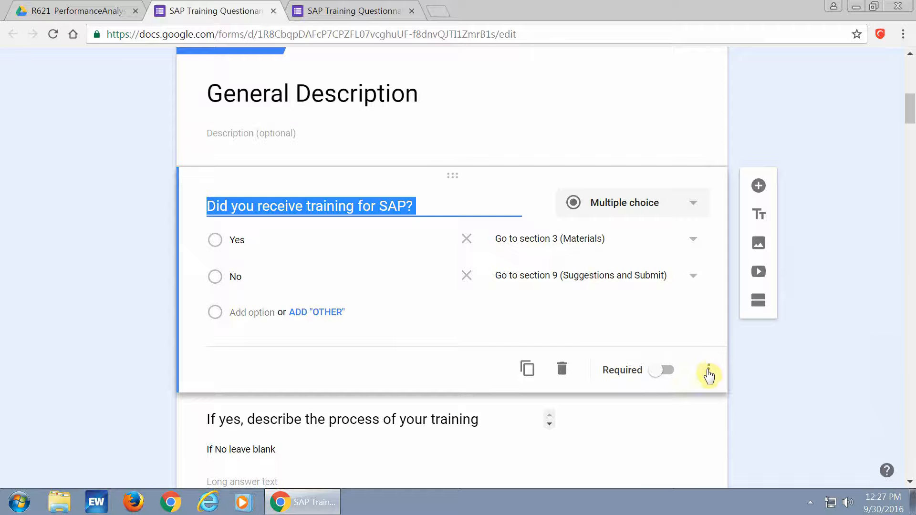
click(709, 373)
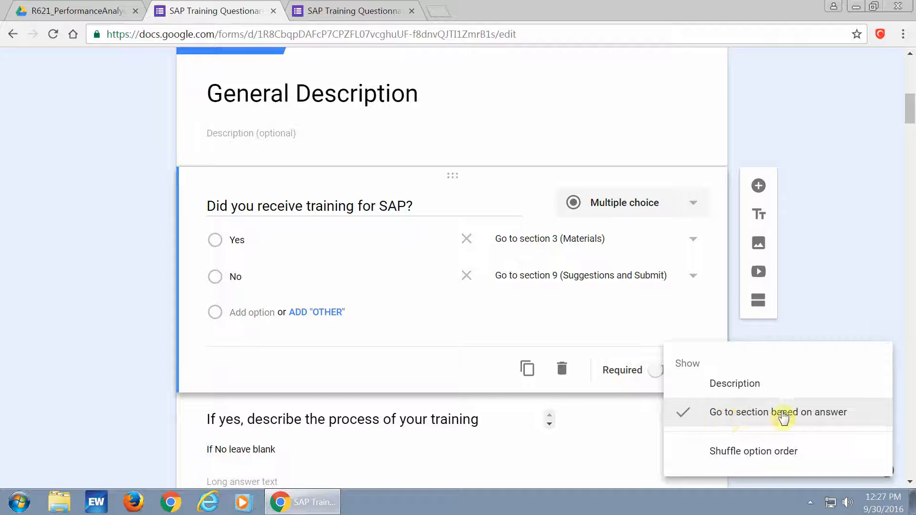
click(539, 314)
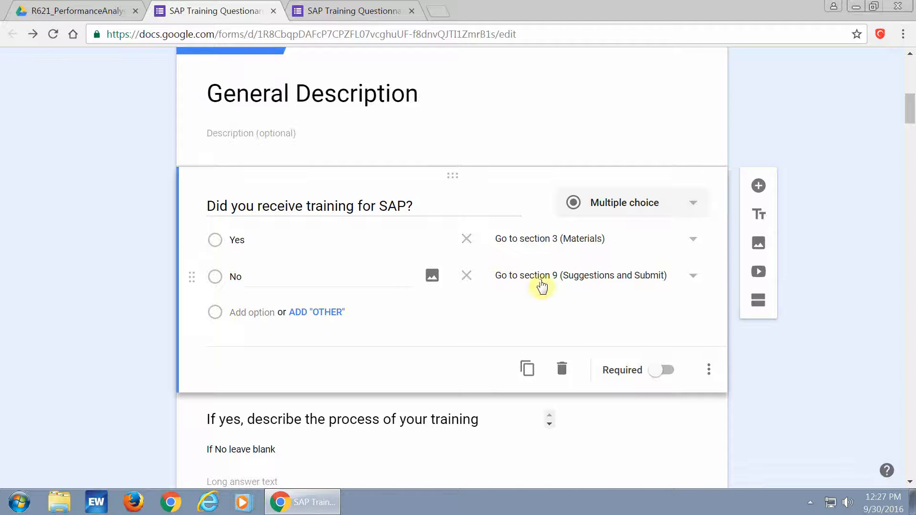
Check the destination section of the Yes answer and review the questions in the Materials section it leads to.
click(694, 244)
click(718, 241)
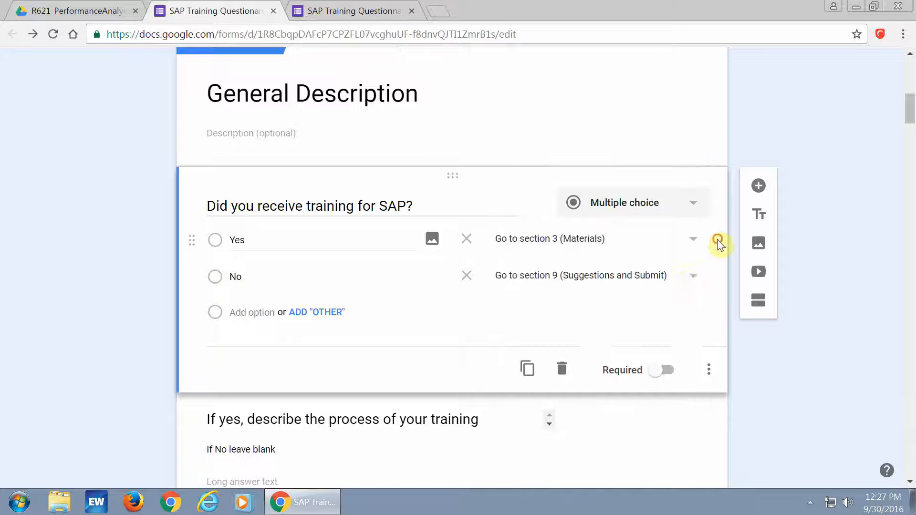
scroll(553, 256, down, 9)
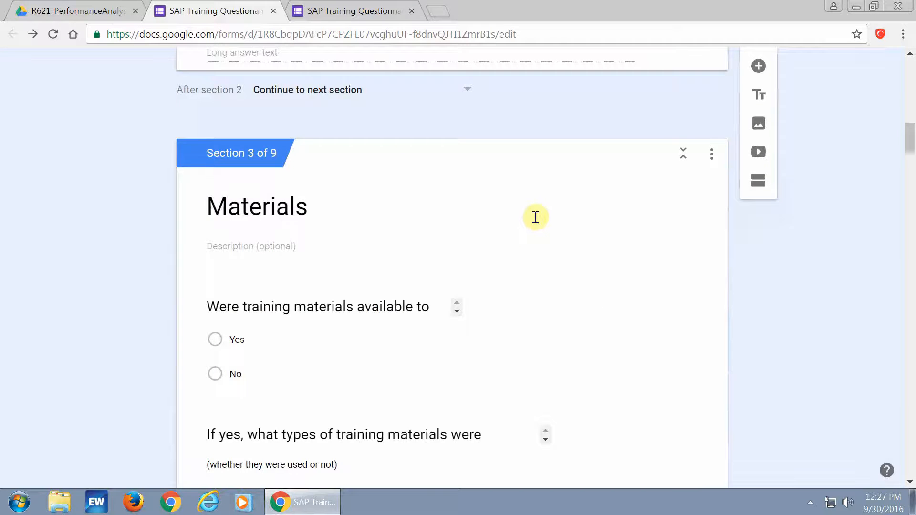
scroll(536, 217, down, 3)
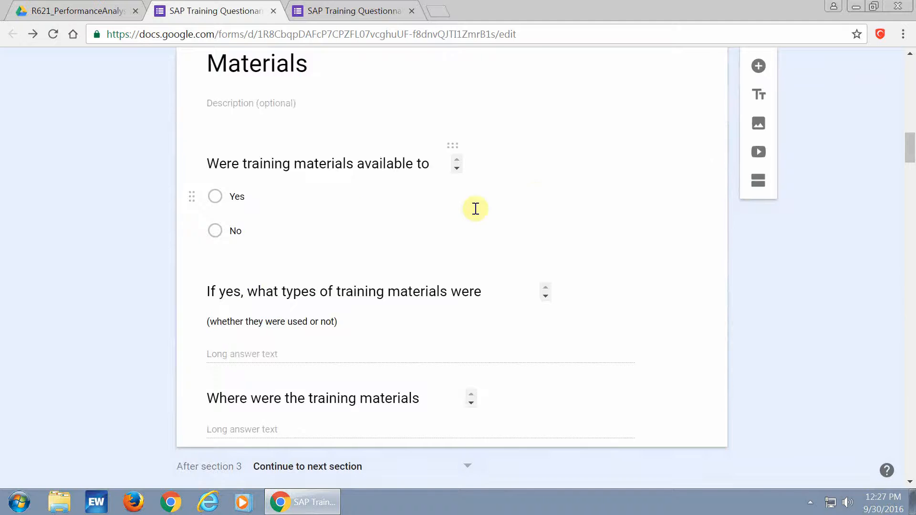
scroll(476, 208, up, 12)
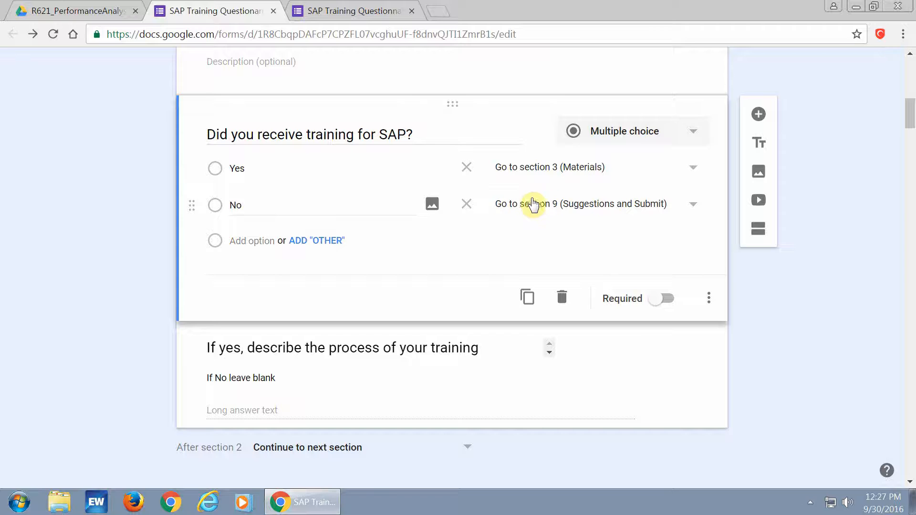
Turn on "Go to section based on answer" for the Materials question "Were training materials available to you?".
scroll(447, 213, down, 10)
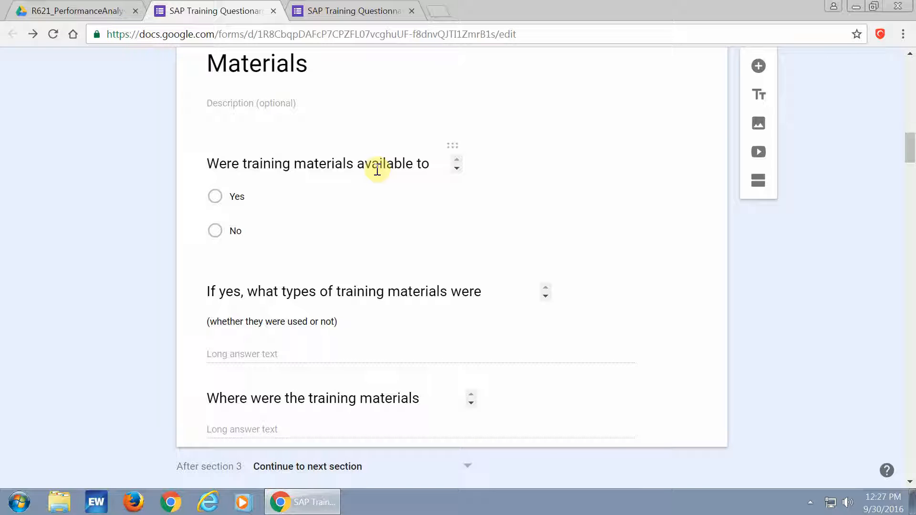
click(456, 146)
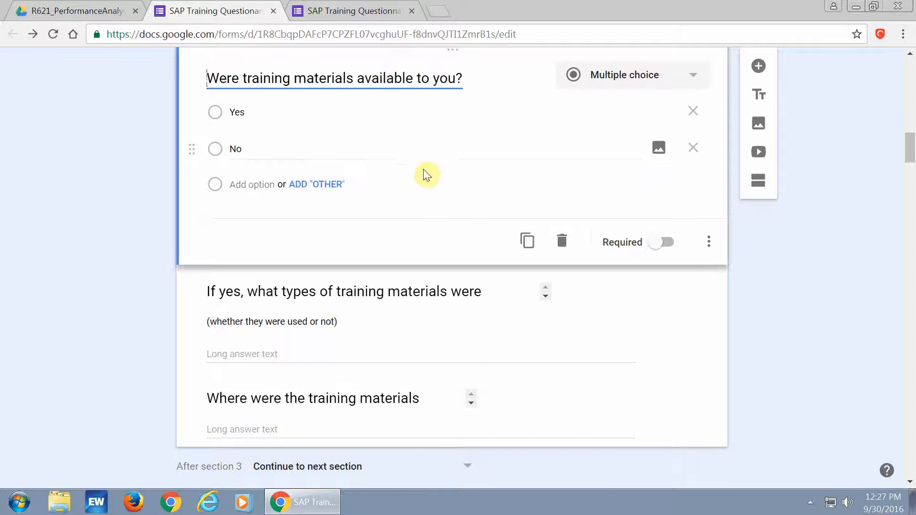
scroll(425, 173, up, 2)
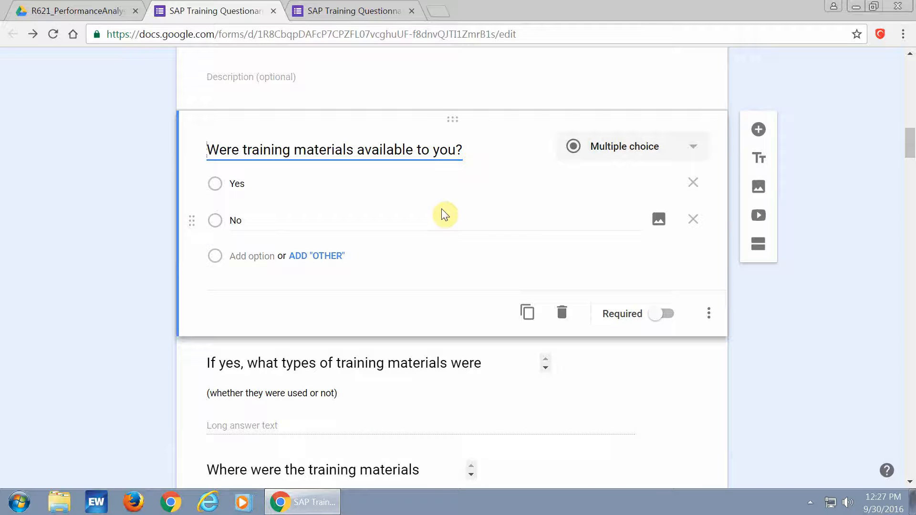
click(710, 317)
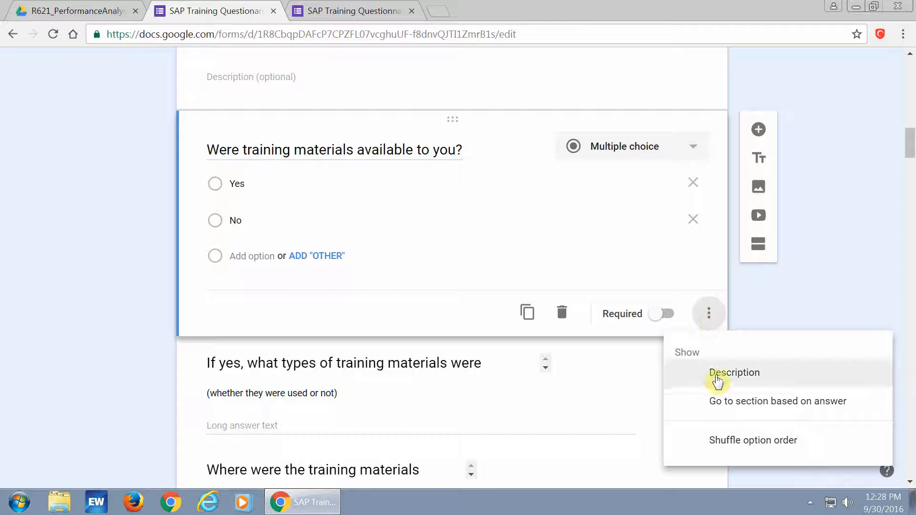
click(730, 402)
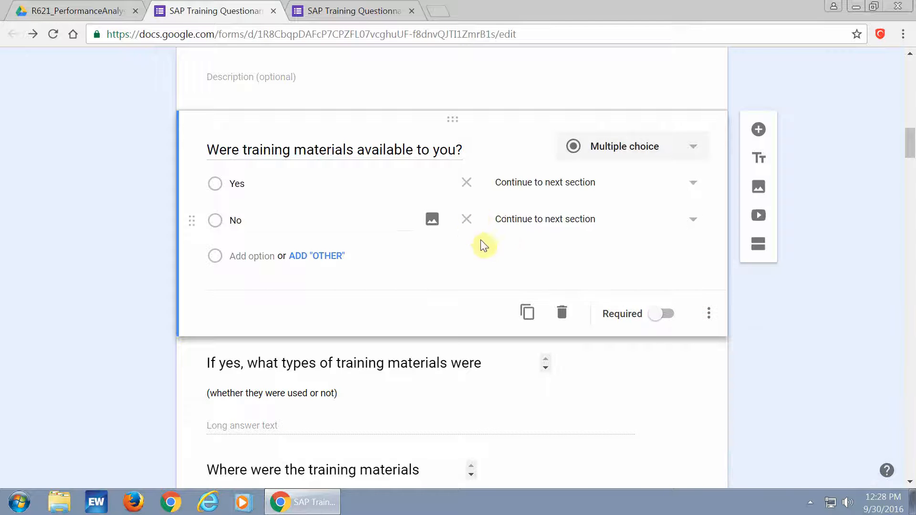
Review the section destinations offered for the Yes and No answers, keeping both on "Continue to next section".
click(694, 189)
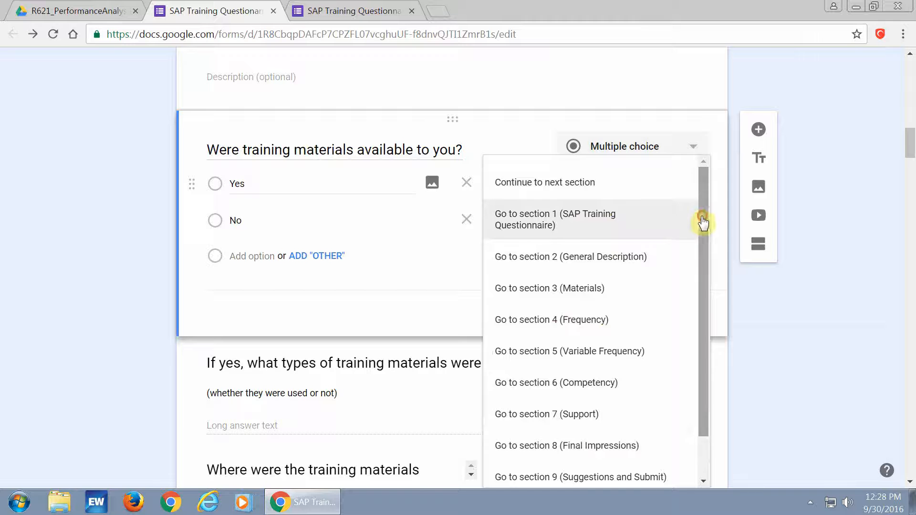
mouse_move(702, 218)
mouse_down()
mouse_move(712, 230)
mouse_move(712, 204)
mouse_up()
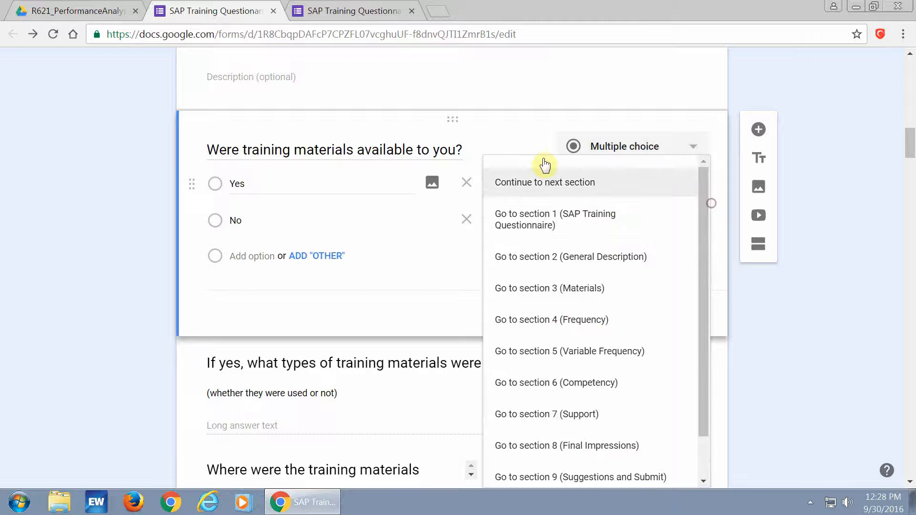
click(579, 99)
click(496, 199)
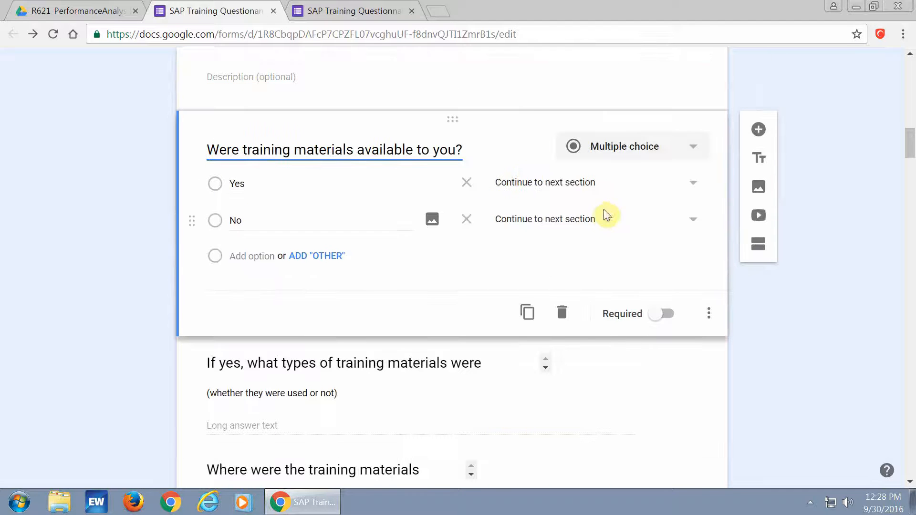
click(694, 223)
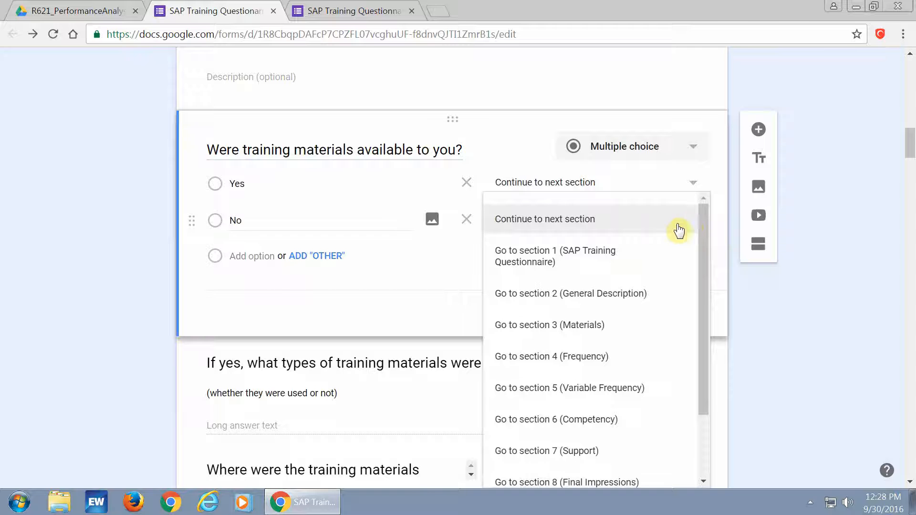
click(648, 228)
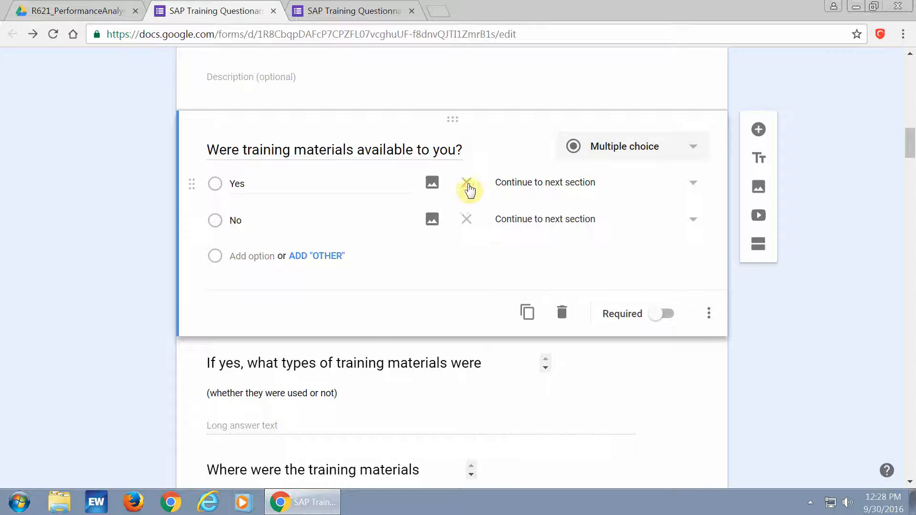
Delete the Yes option from "Were training materials available to you?".
click(467, 183)
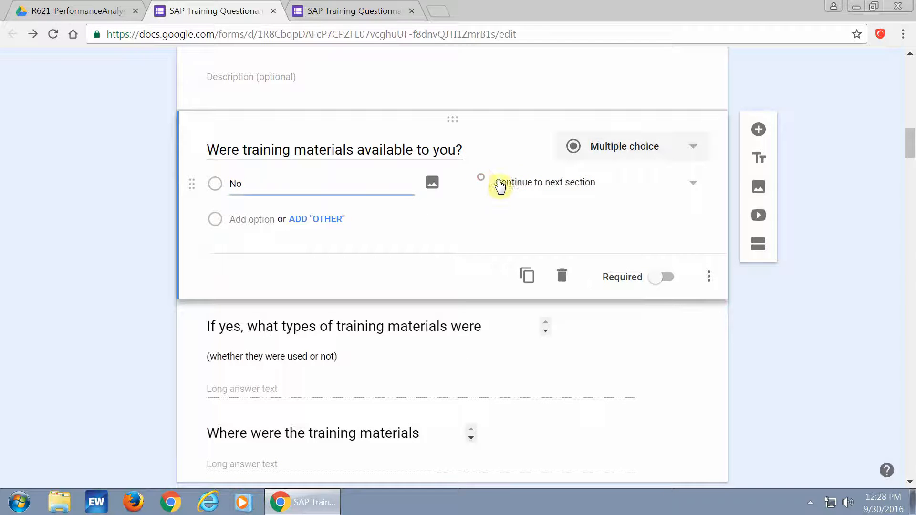
click(524, 185)
click(469, 186)
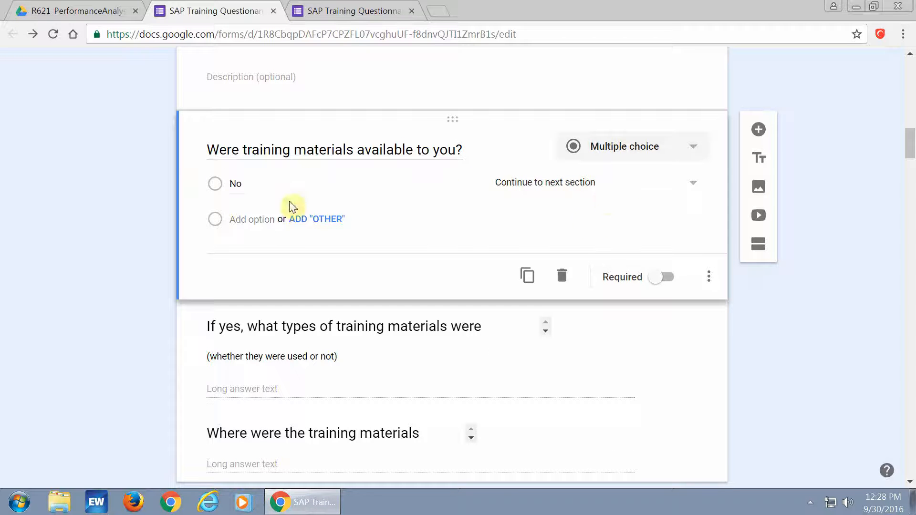
Add a new option Yes below No in the Materials question "Were training materials available to you?".
scroll(308, 210, up, 15)
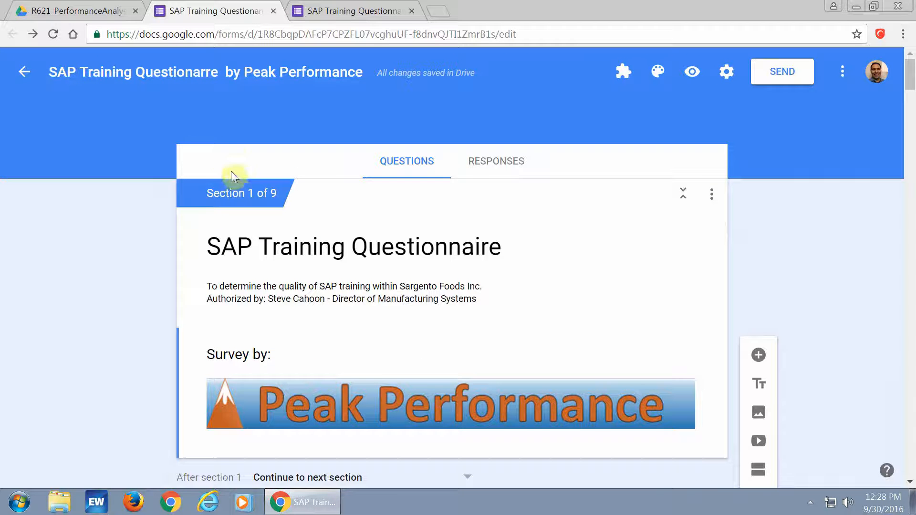
scroll(238, 241, down, 1)
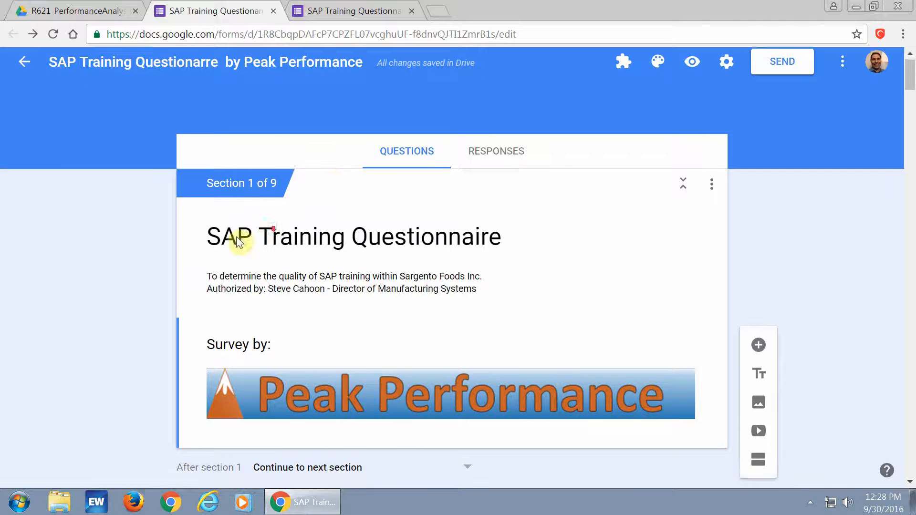
scroll(238, 241, down, 7)
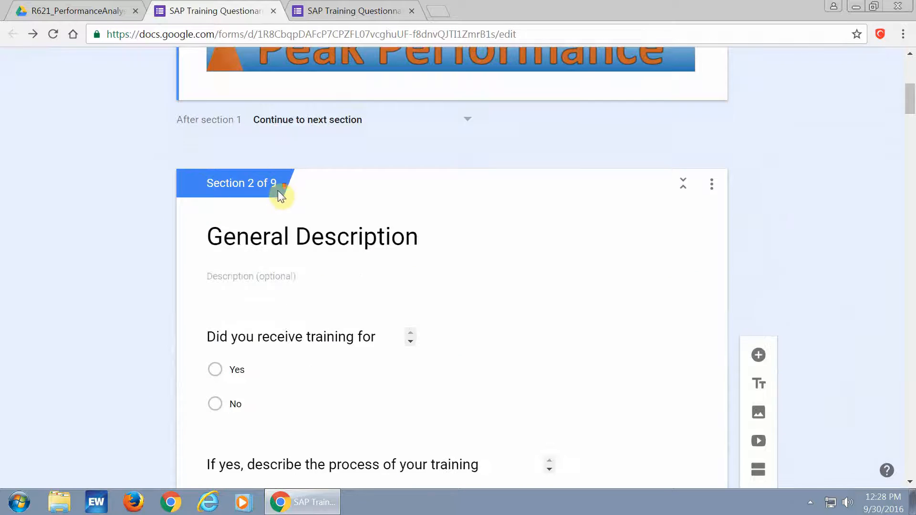
scroll(278, 191, down, 12)
click(266, 197)
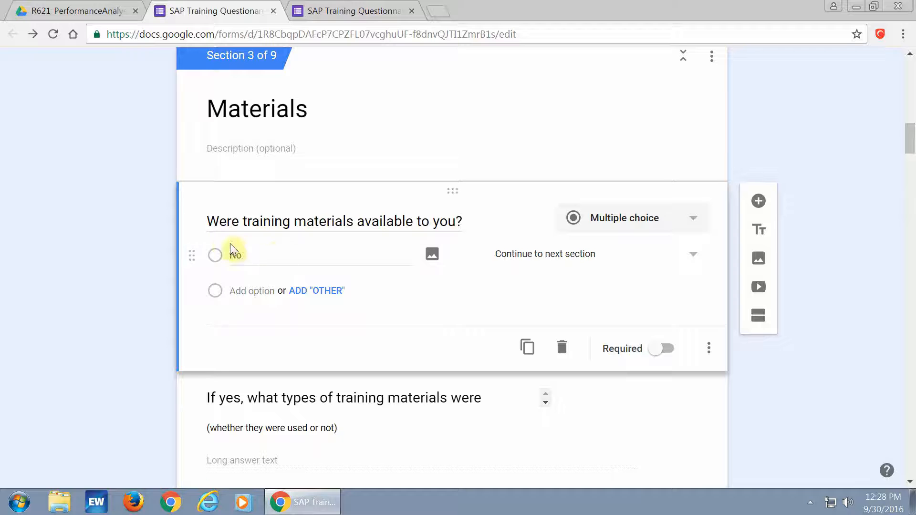
scroll(230, 248, up, 2)
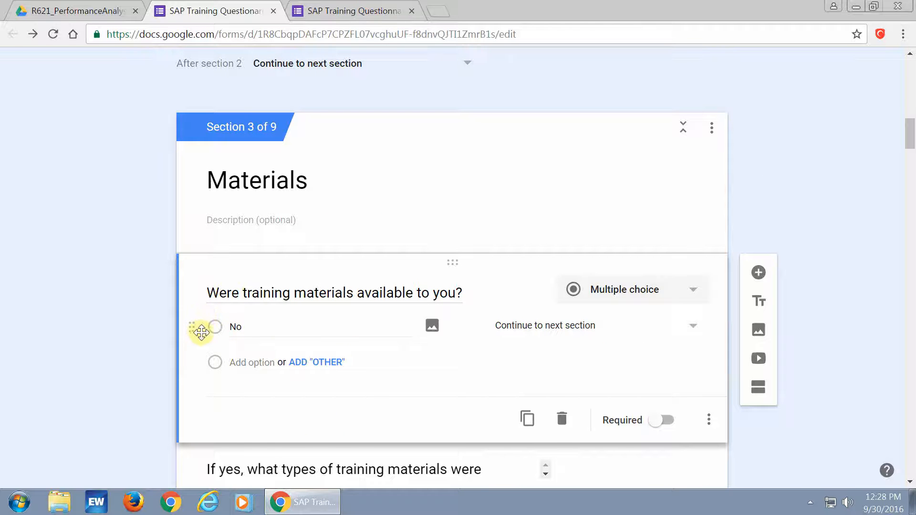
click(246, 364)
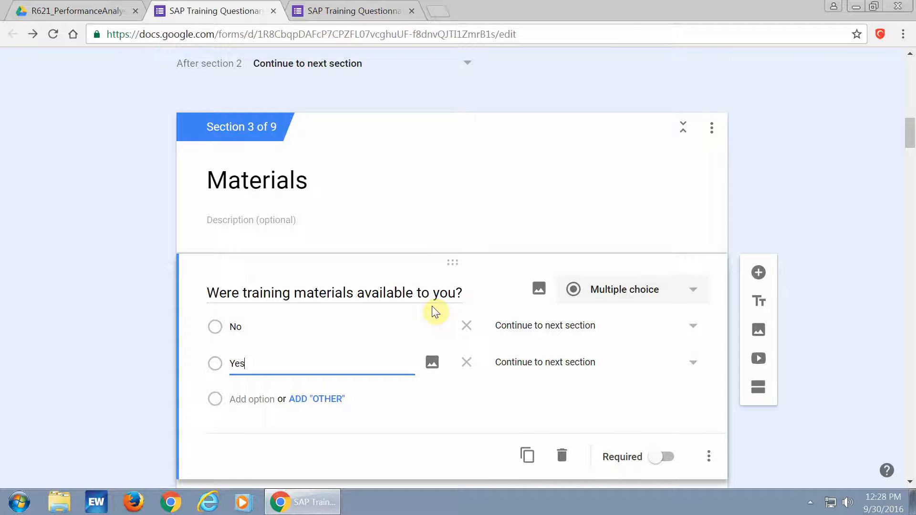
Turn "Go to section based on answer" off and back on for "Were training materials available to you?".
scroll(470, 298, down, 1)
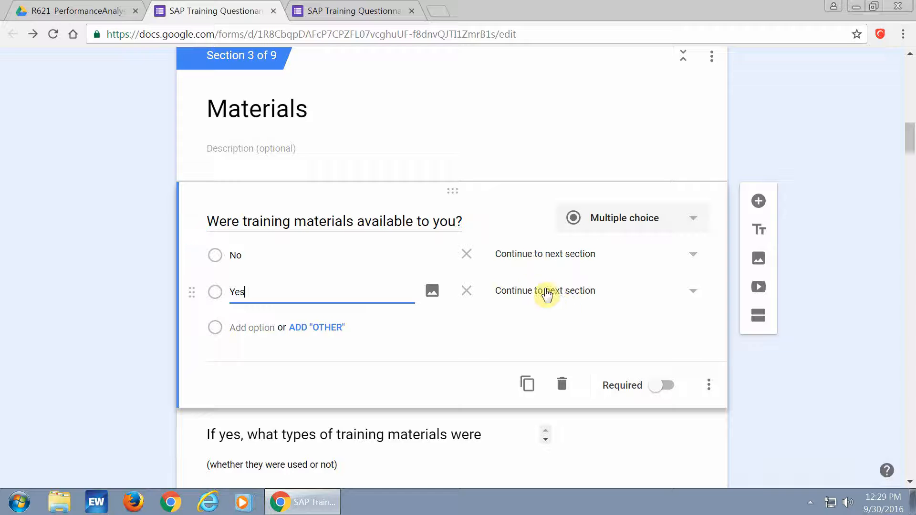
click(709, 385)
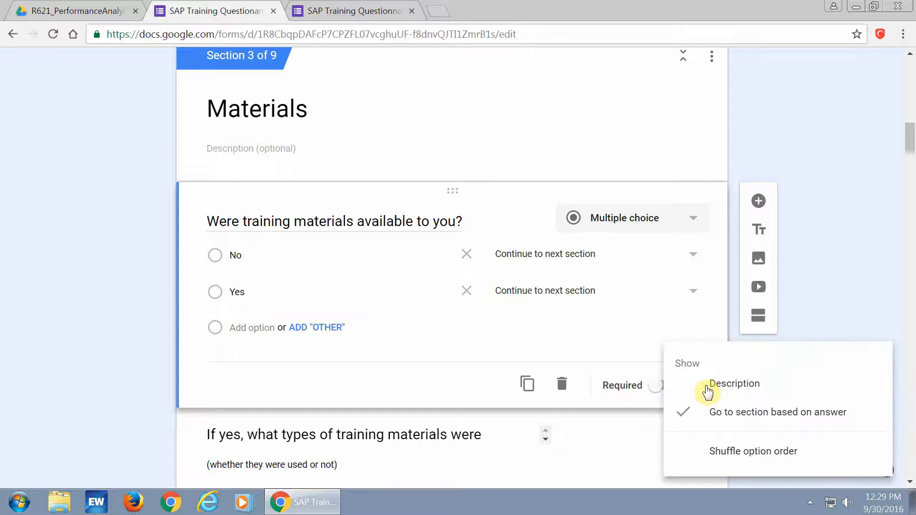
click(685, 411)
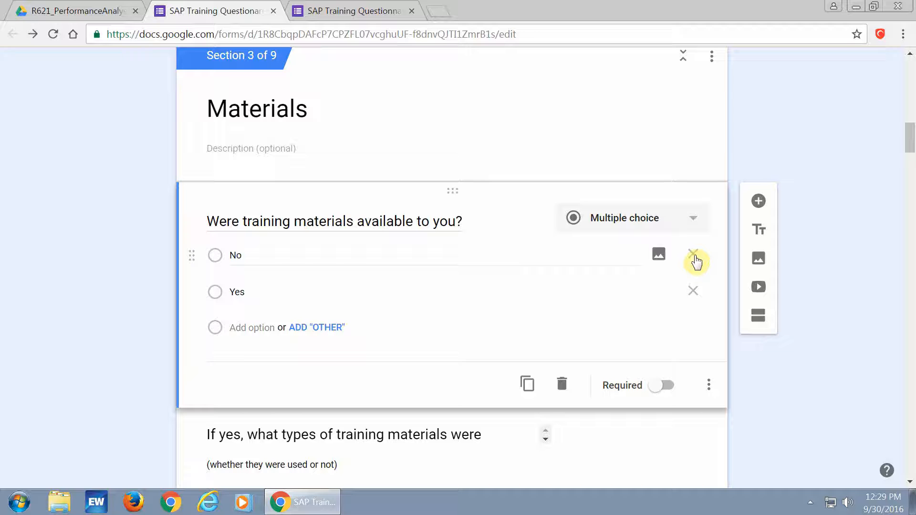
click(708, 385)
click(705, 412)
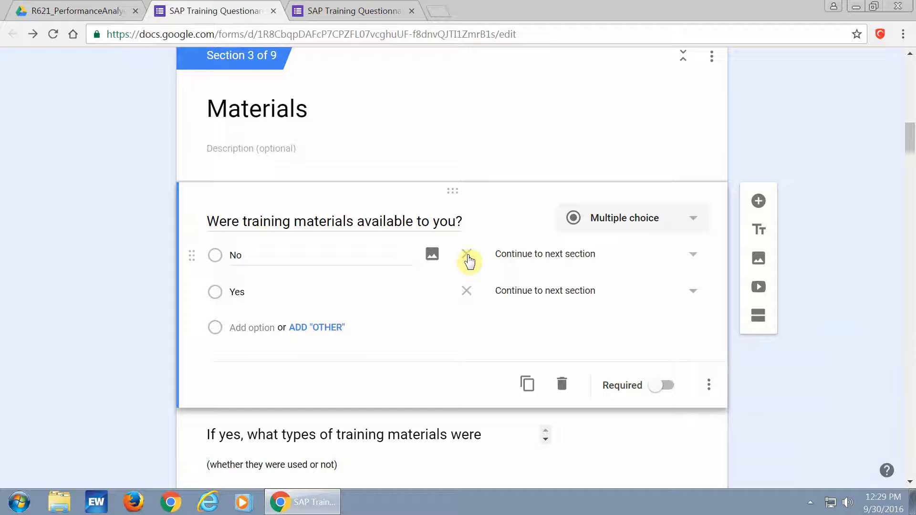
Inspect the section destinations offered for the No answer and keep "Continue to next section".
click(536, 261)
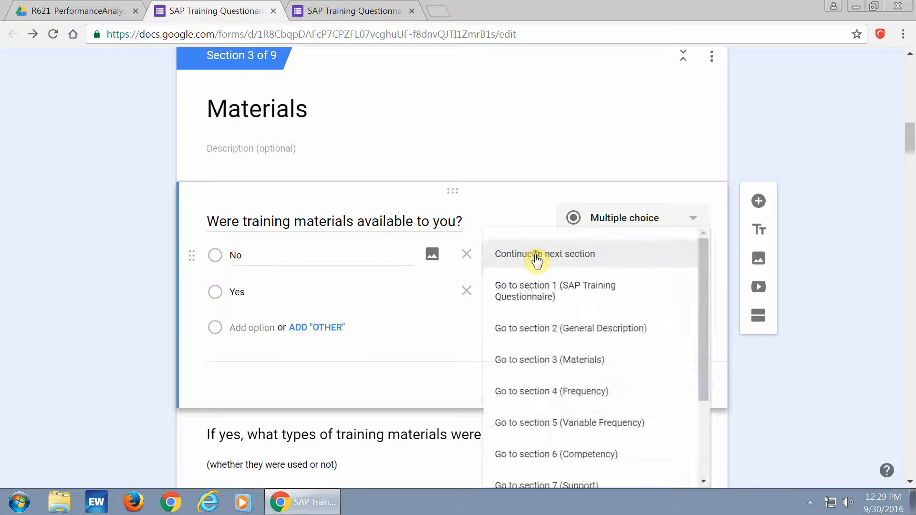
click(580, 256)
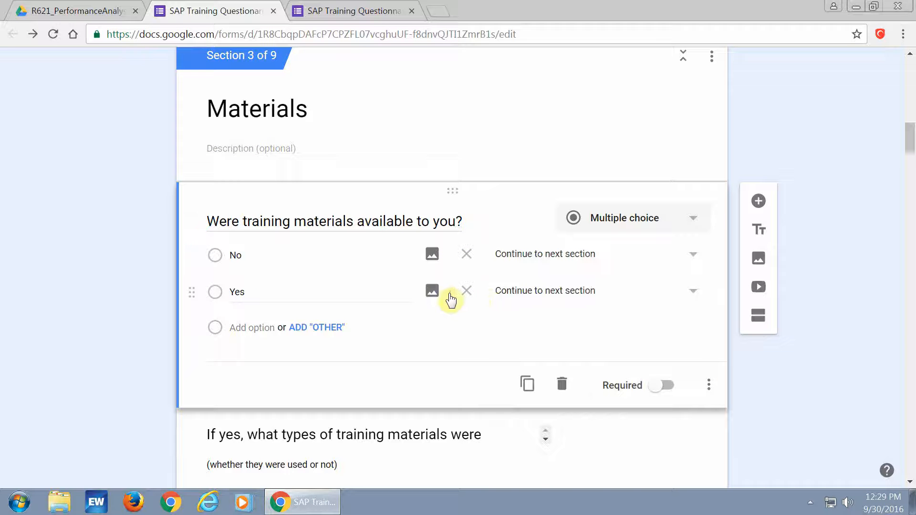
Keep "Continue to next section" for the Yes answer and turn off "Go to section based on answer" for "Were training materials available to you?".
click(695, 293)
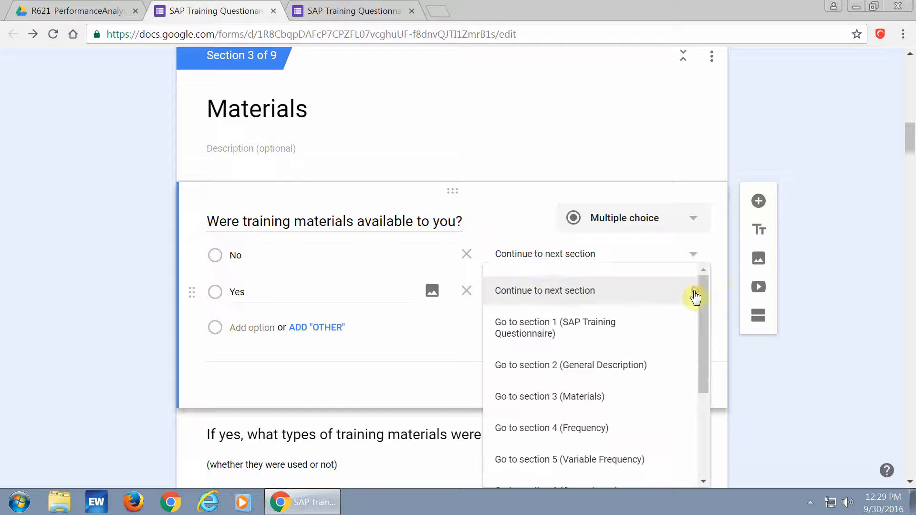
click(522, 286)
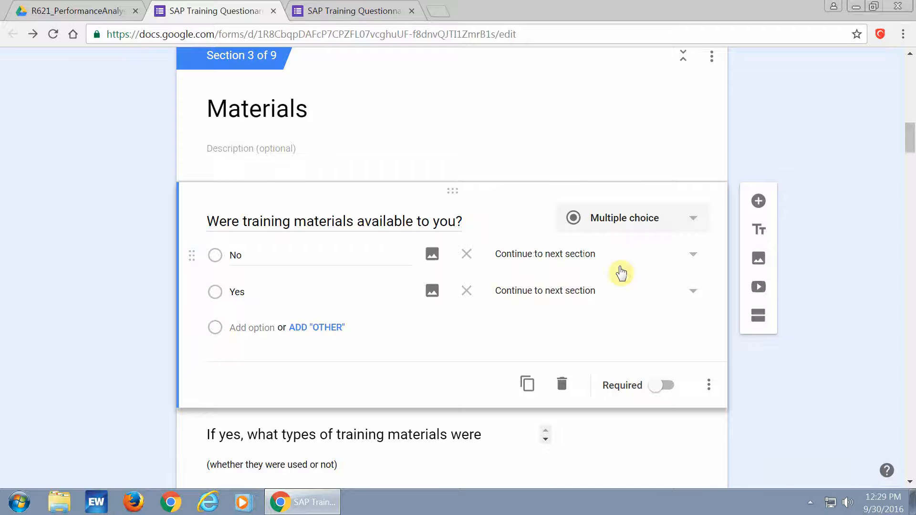
click(710, 387)
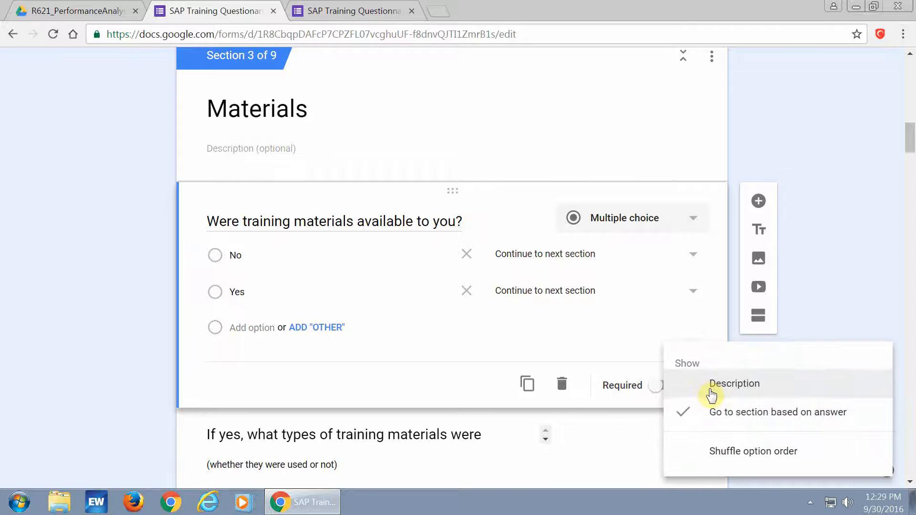
click(704, 419)
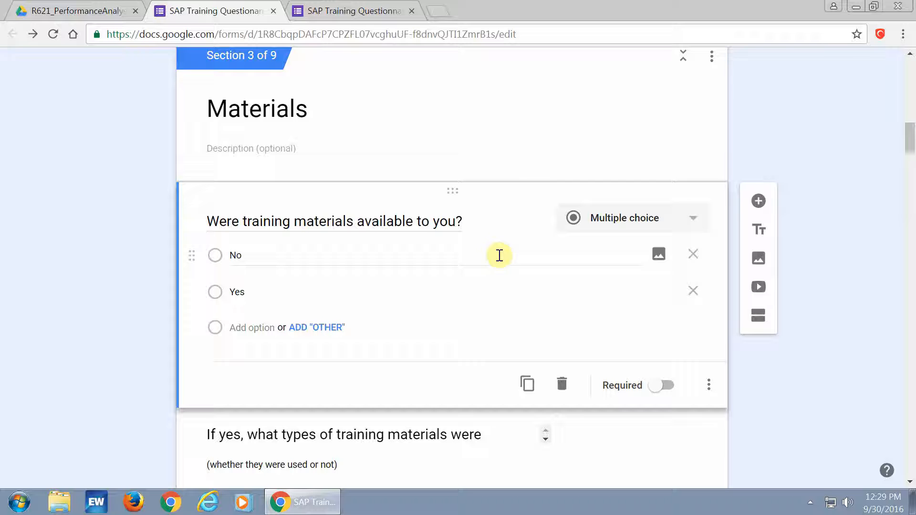
Add a blank multiple-choice question below "Were training materials available to you?" in the Materials section.
scroll(482, 246, down, 20)
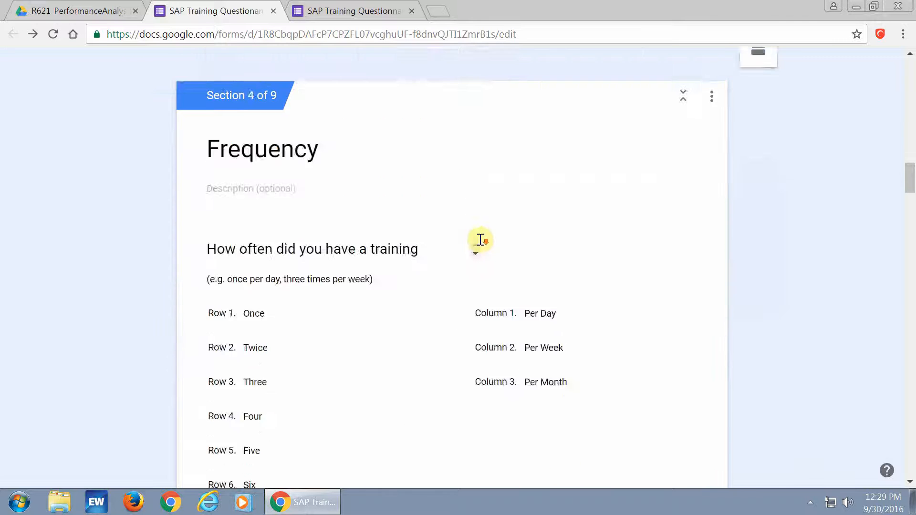
scroll(502, 242, down, 20)
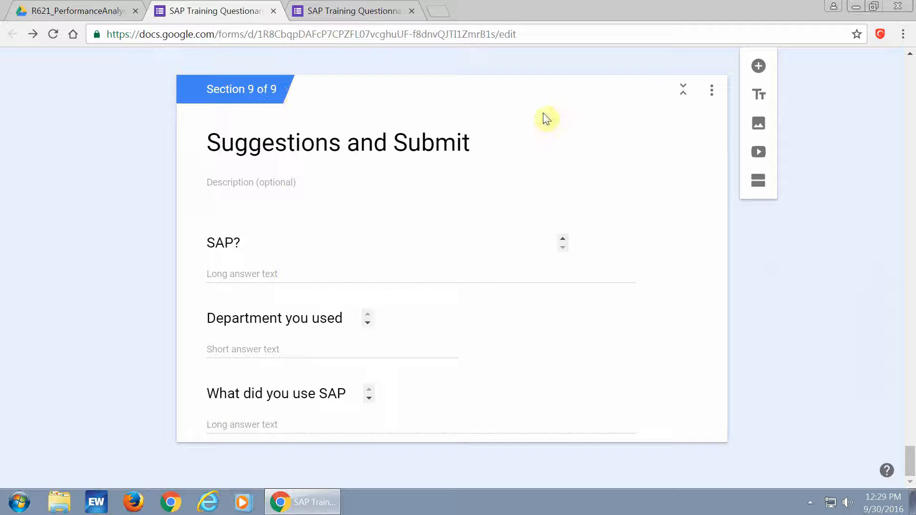
click(759, 66)
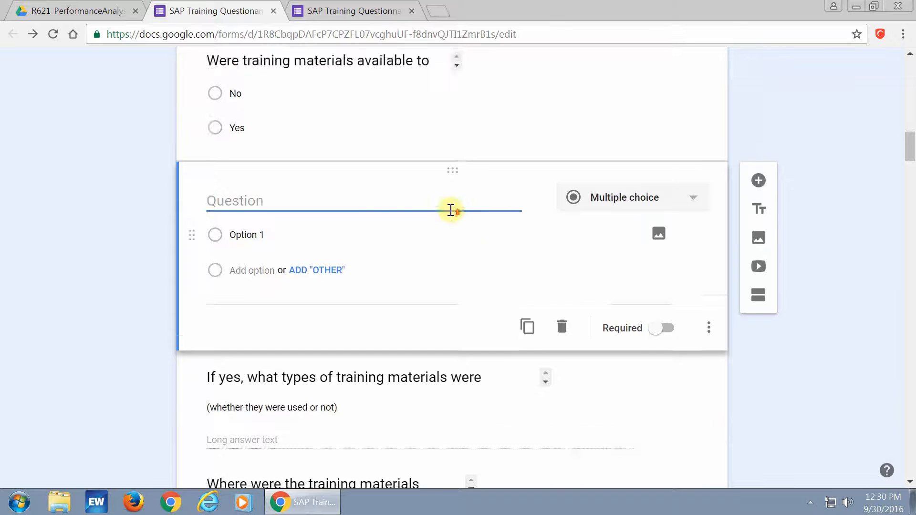
scroll(451, 211, up, 5)
scroll(403, 194, down, 5)
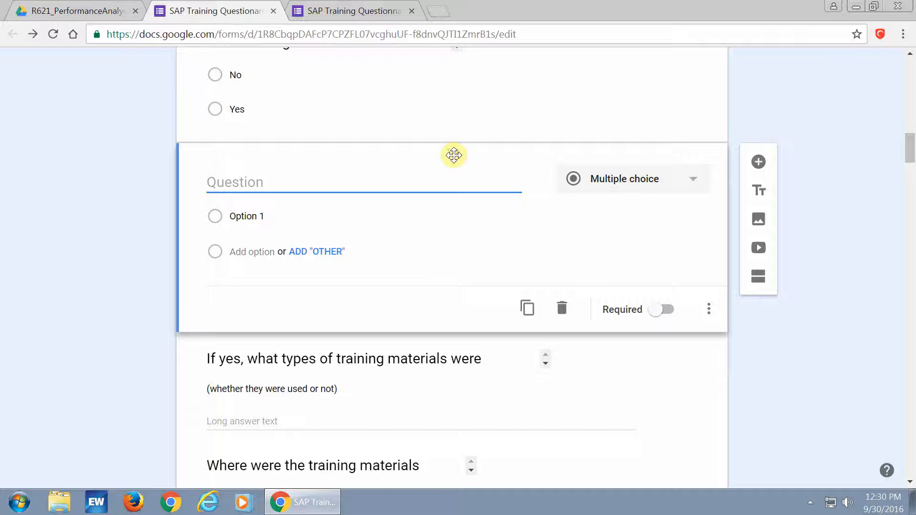
Move the blank question from the Materials section to the end of the Suggestions and Submit section, below "What did you use SAP".
scroll(454, 155, down, 20)
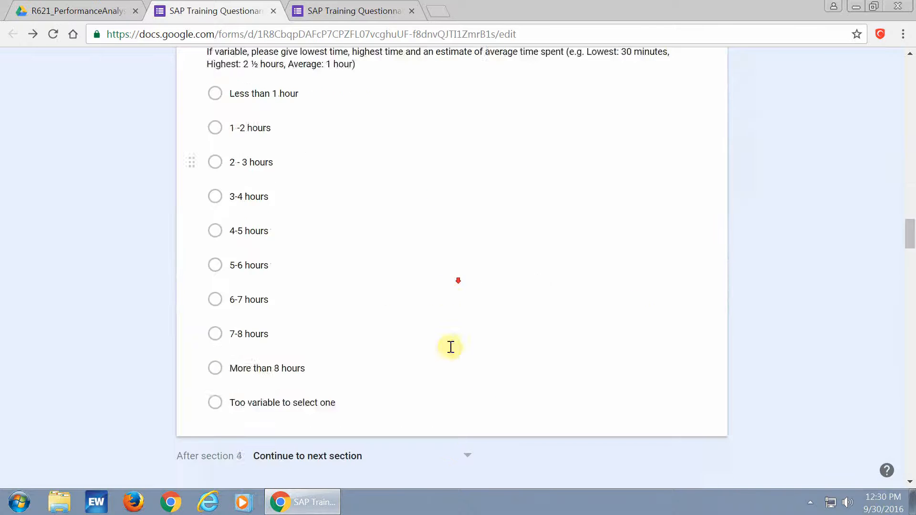
scroll(431, 444, down, 15)
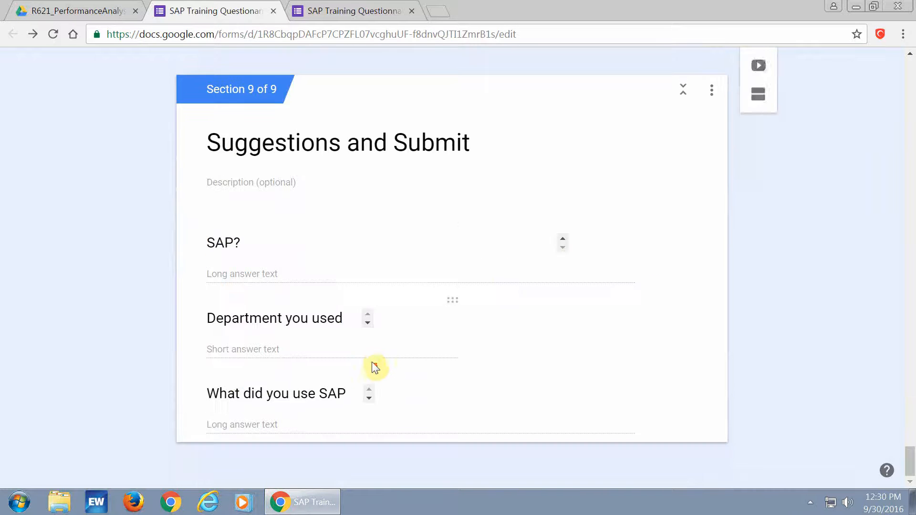
scroll(392, 320, up, 20)
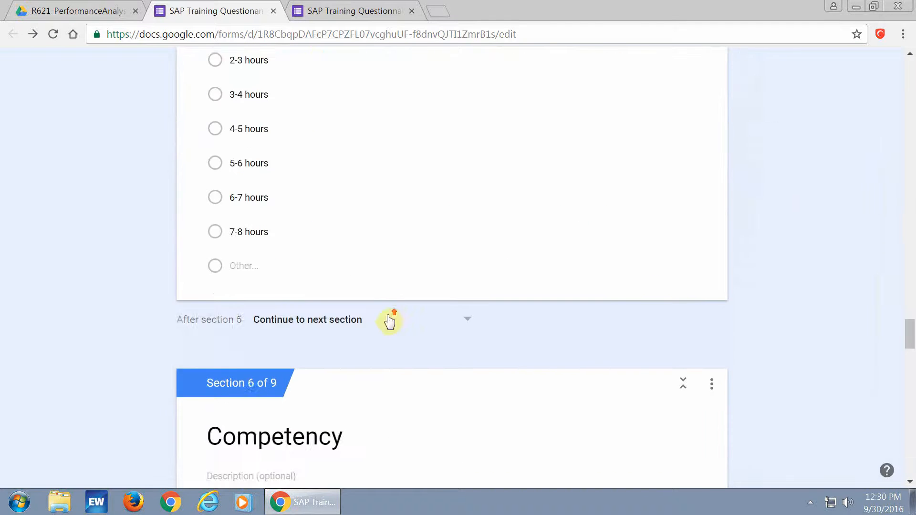
scroll(391, 320, up, 10)
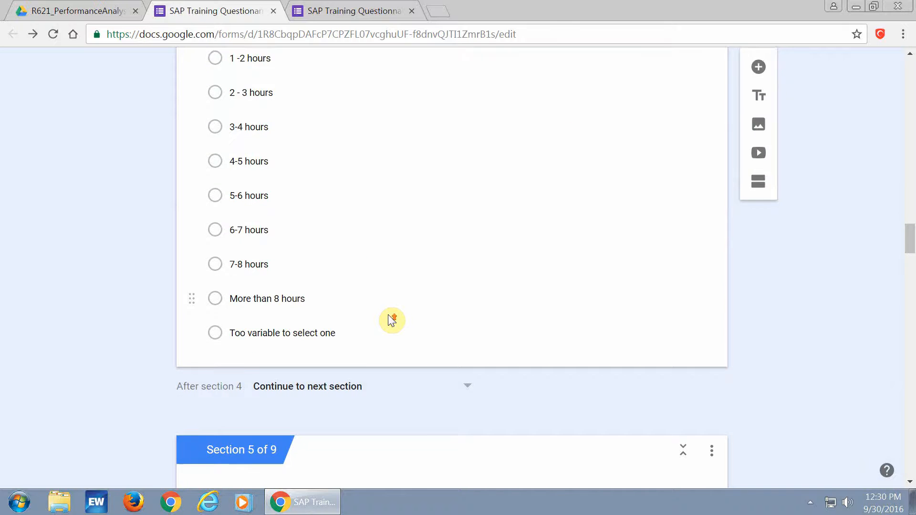
scroll(390, 315, up, 10)
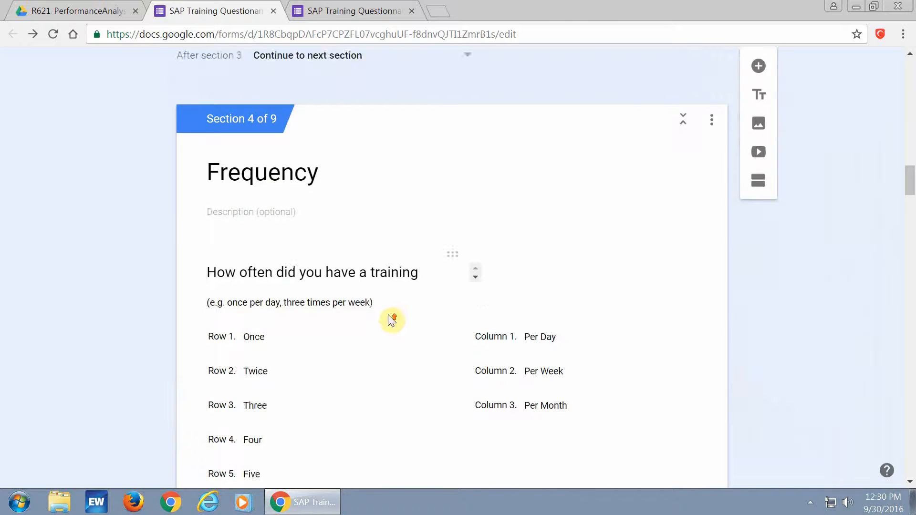
scroll(392, 320, down, 7)
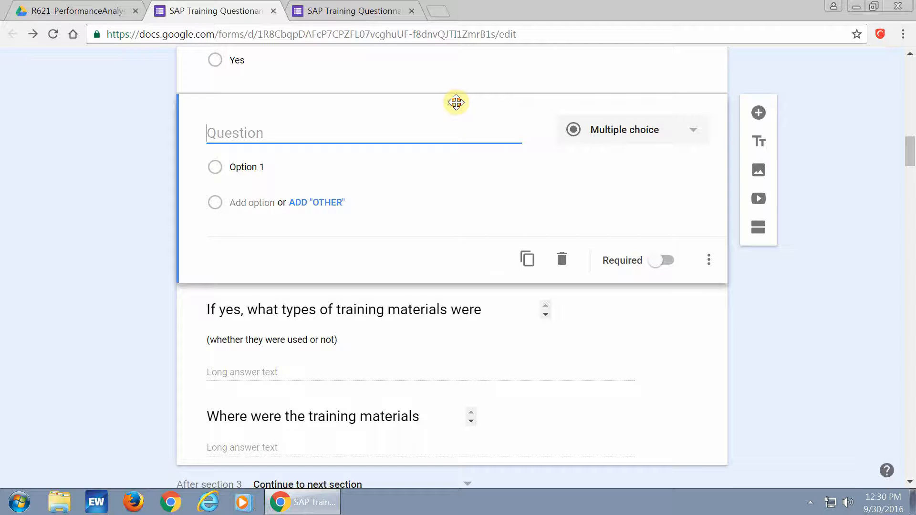
drag(456, 102, 441, 296)
scroll(149, 218, down, 1)
scroll(162, 222, up, 4)
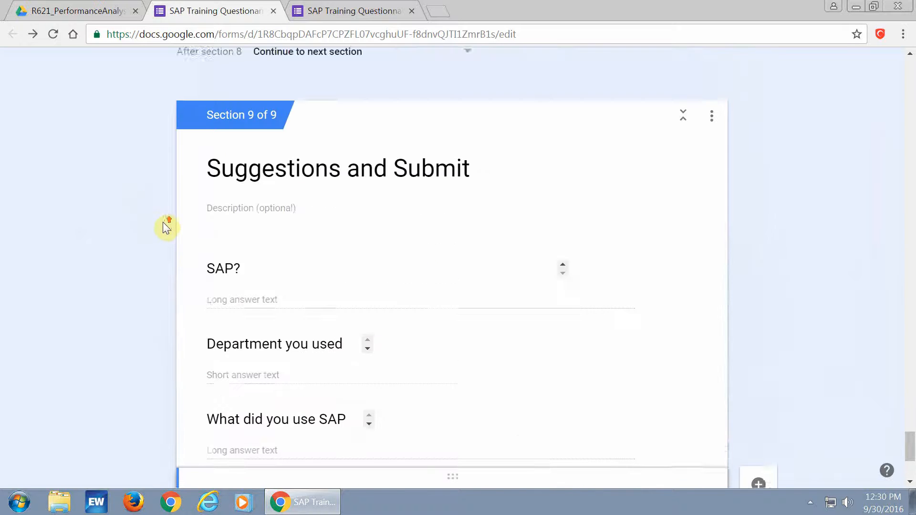
scroll(167, 172, down, 3)
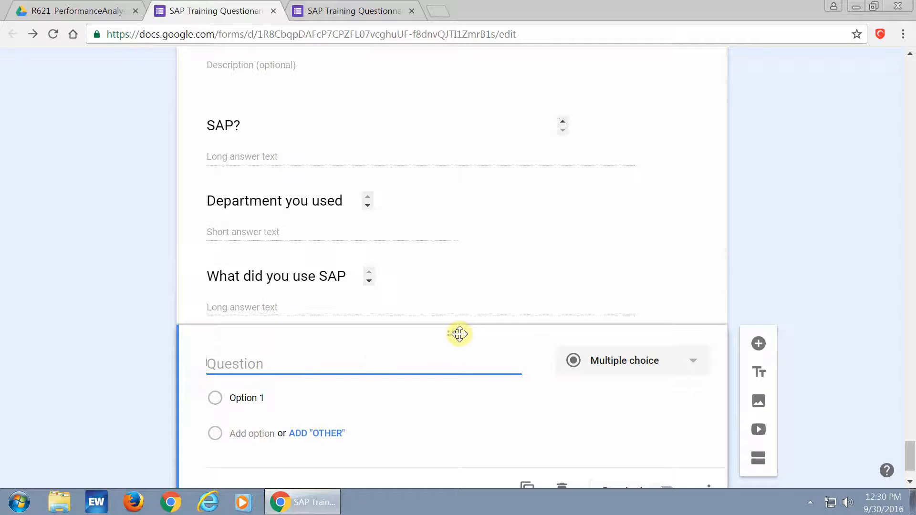
drag(457, 334, 454, 280)
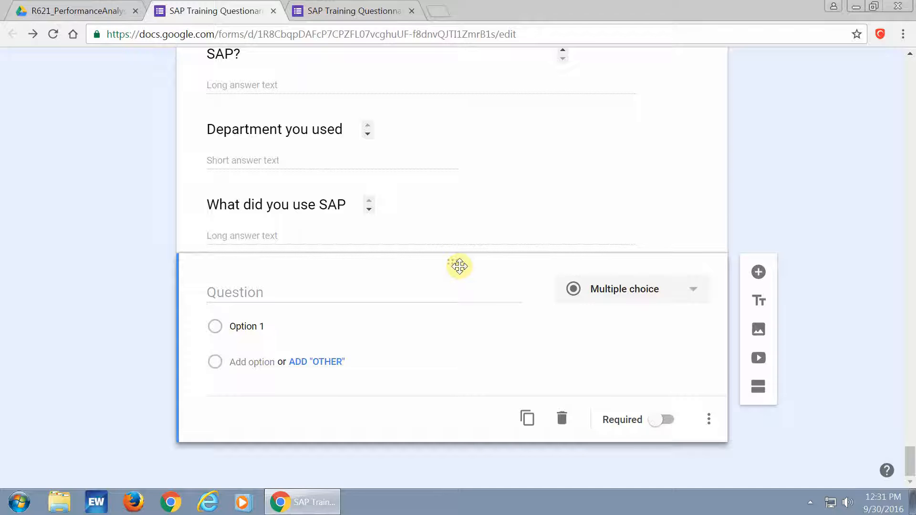
Add a blank question below "Were training materials available to you?" in the Materials section and delete it again.
scroll(459, 265, up, 20)
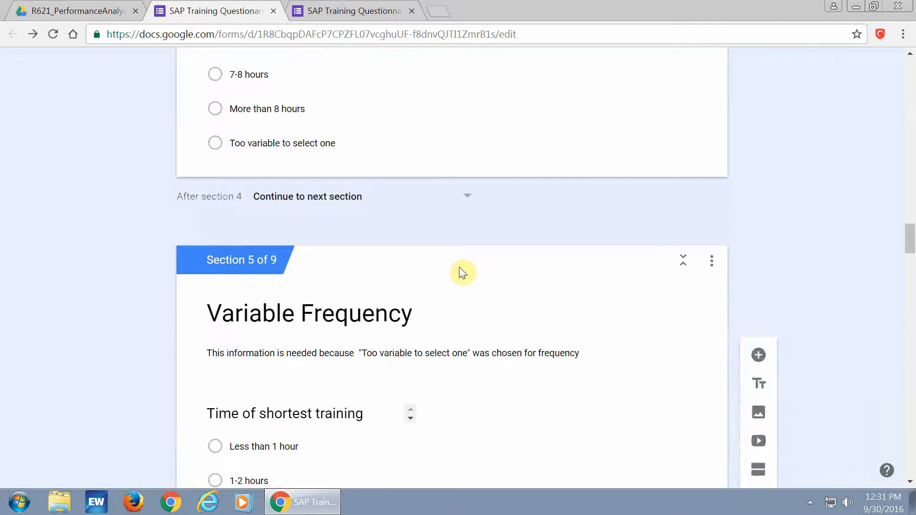
scroll(463, 273, up, 20)
scroll(463, 273, up, 7)
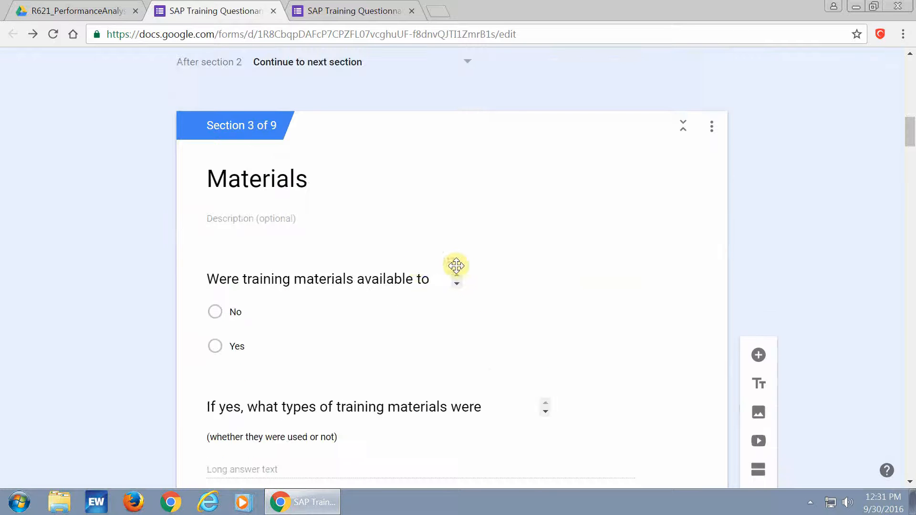
click(411, 262)
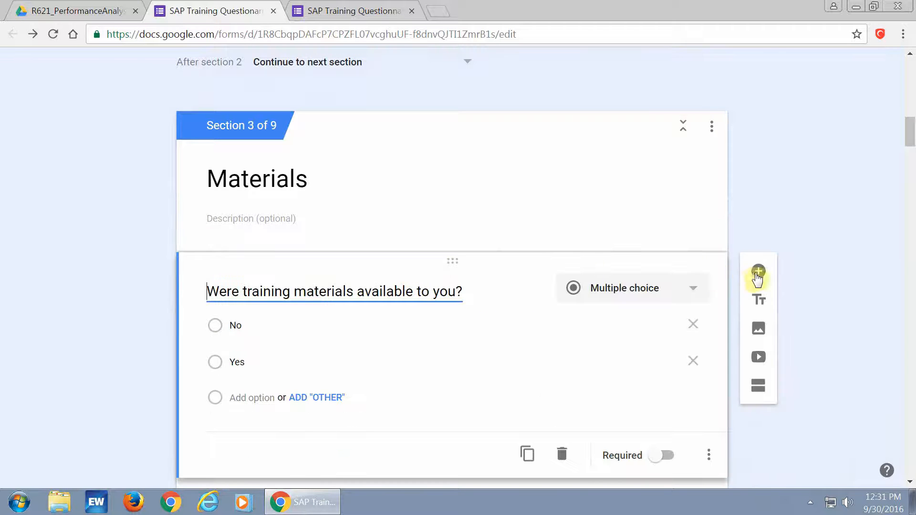
click(758, 271)
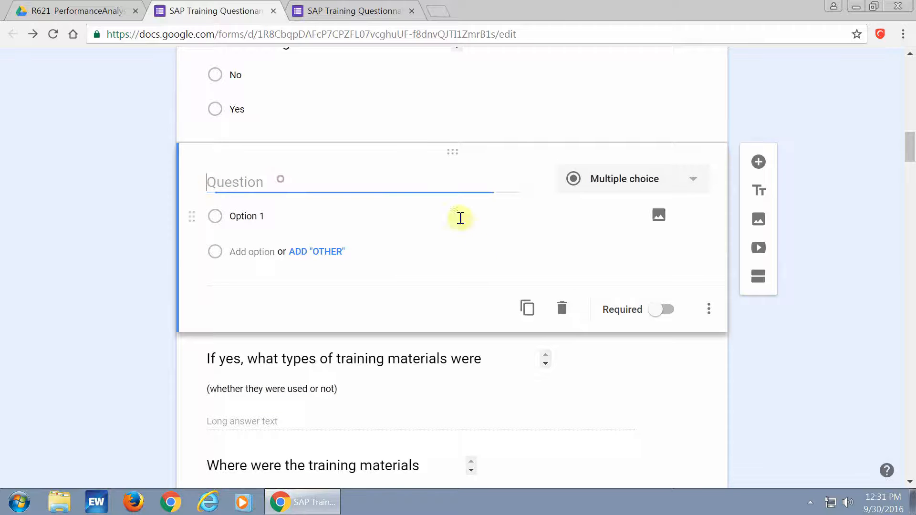
click(563, 309)
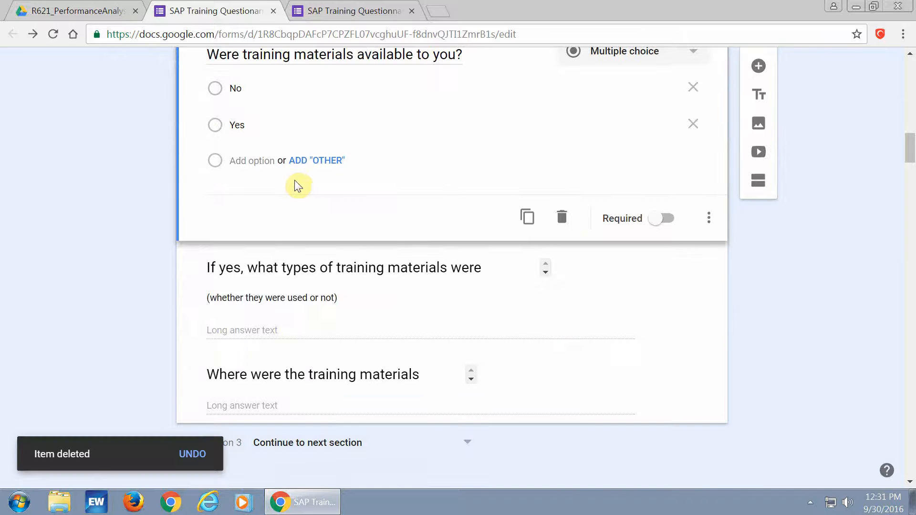
Try to add a question from the Suggestions and Submit section without selecting an item there, and delete the misplaced blank question.
scroll(320, 185, down, 5)
scroll(346, 188, up, 10)
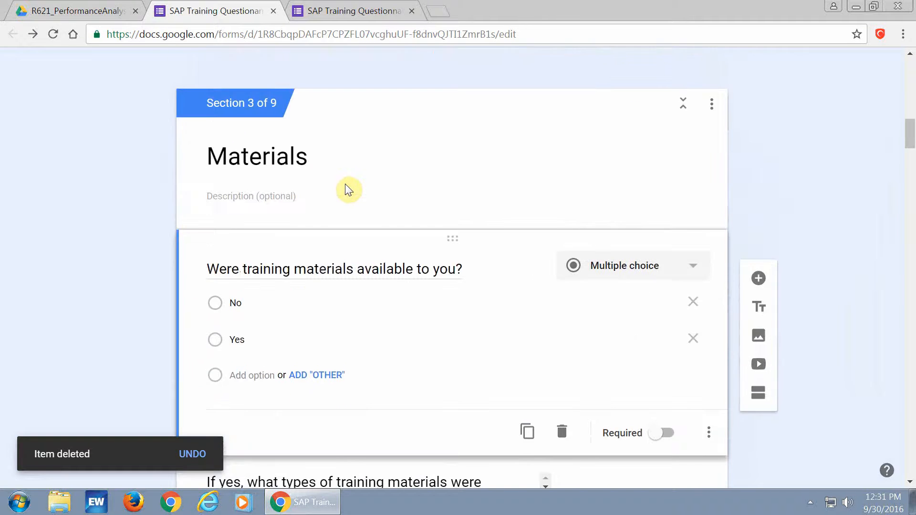
scroll(347, 188, down, 20)
scroll(345, 183, down, 20)
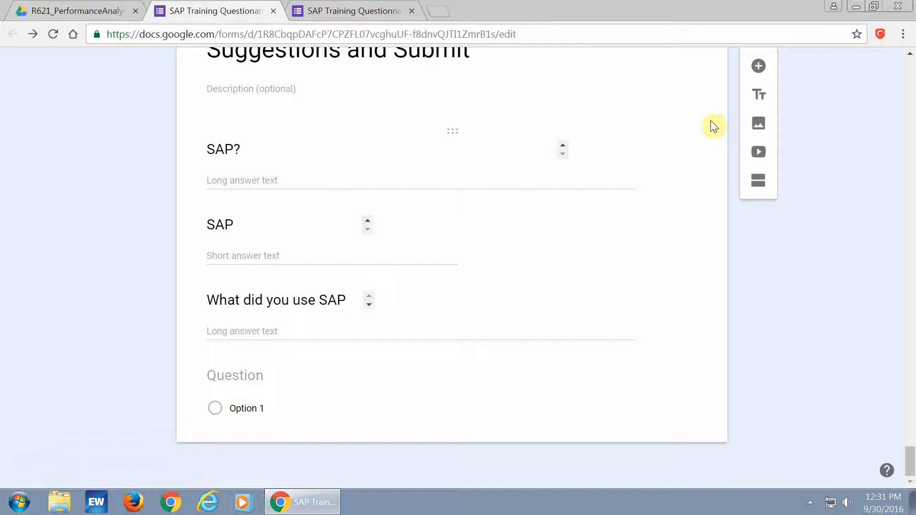
click(758, 68)
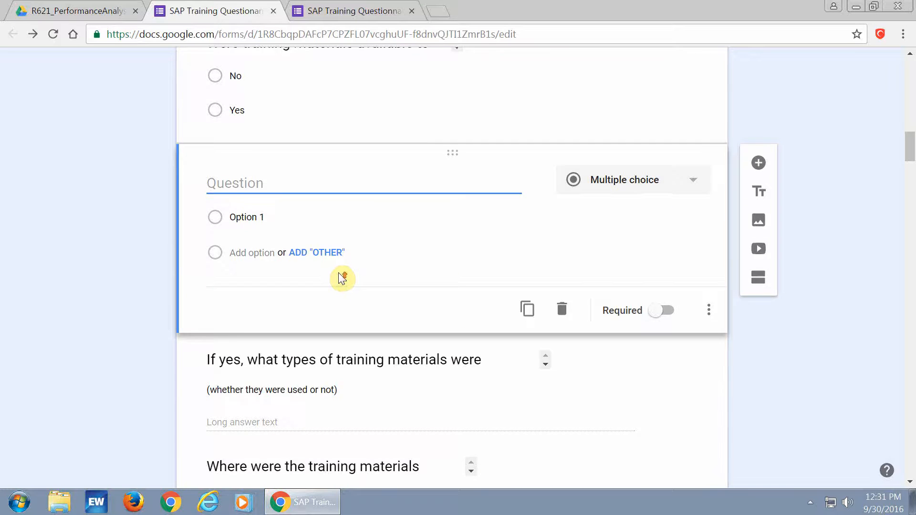
scroll(339, 274, up, 3)
scroll(337, 274, down, 4)
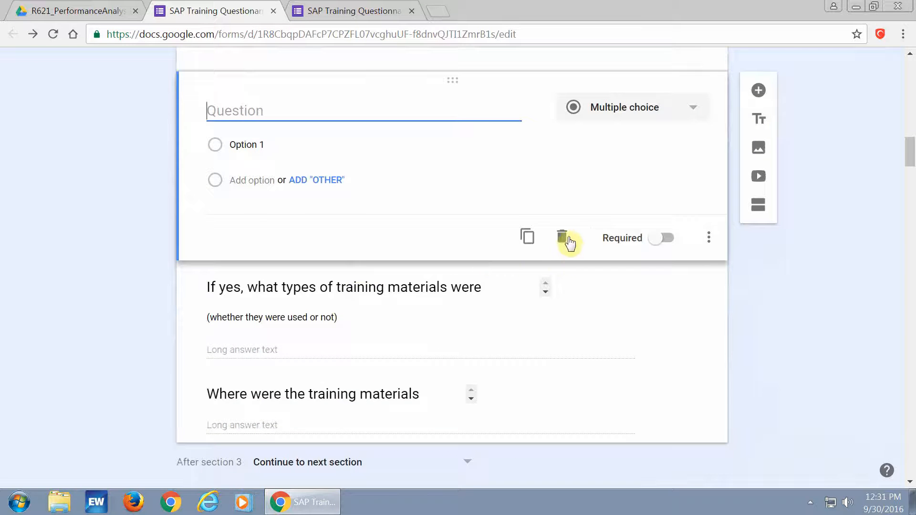
click(563, 238)
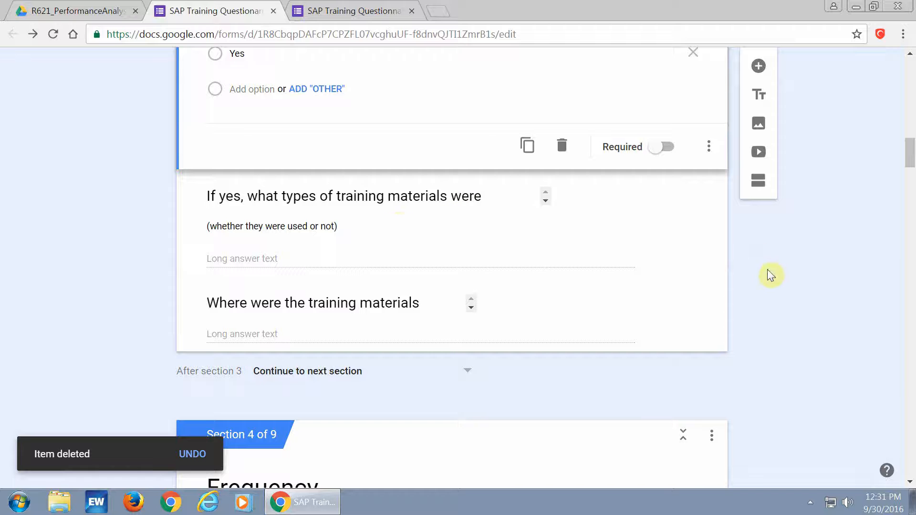
Select the "Department you used SAP" question in the Suggestions and Submit section and add a blank multiple-choice question below it.
drag(909, 152, 890, 466)
scroll(301, 225, up, 1)
scroll(301, 226, up, 3)
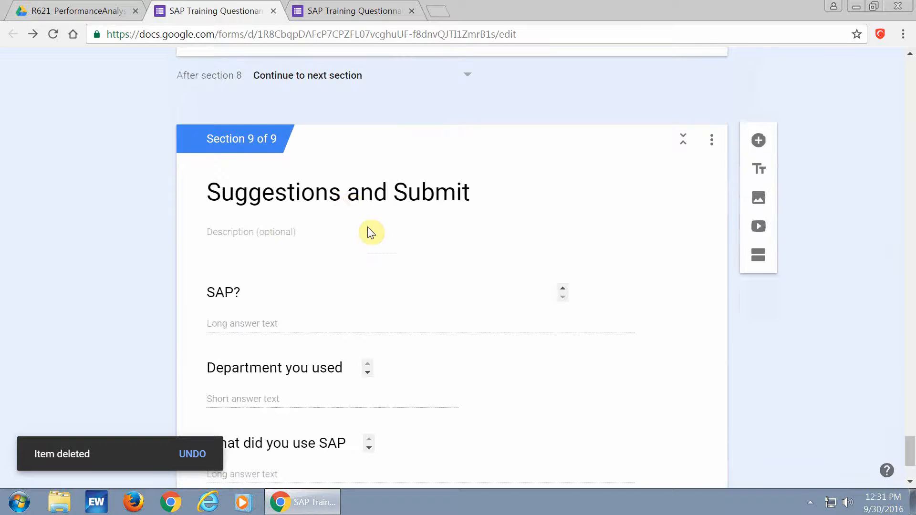
click(386, 207)
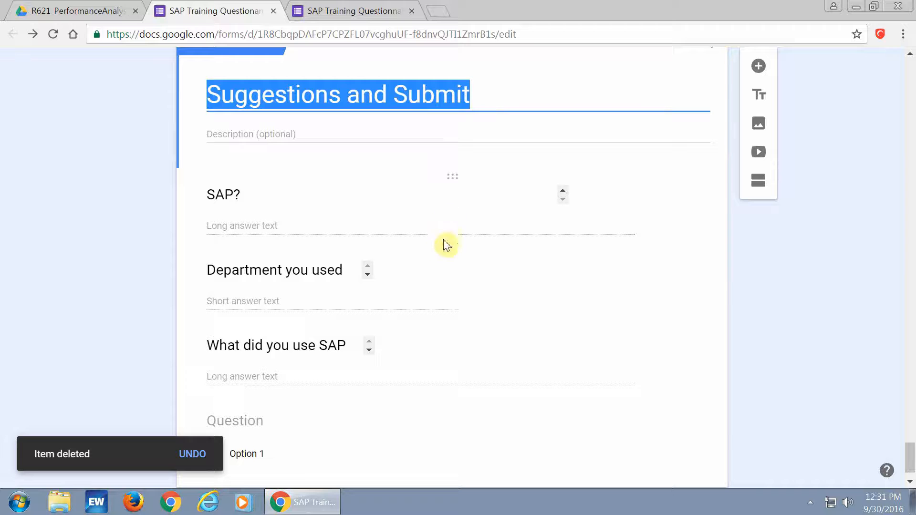
click(453, 256)
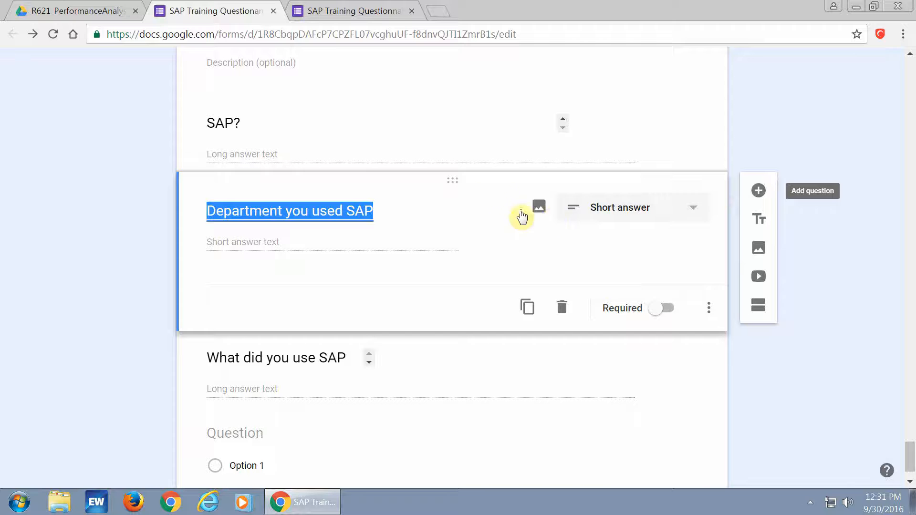
click(759, 191)
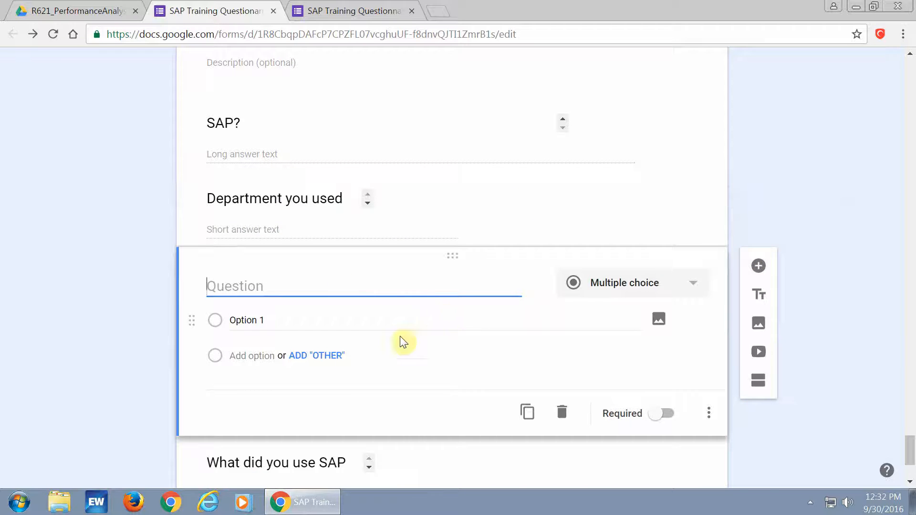
Add Option 2, Option 3 and Option 4 to the blank question below "Department you used SAP".
scroll(414, 316, down, 1)
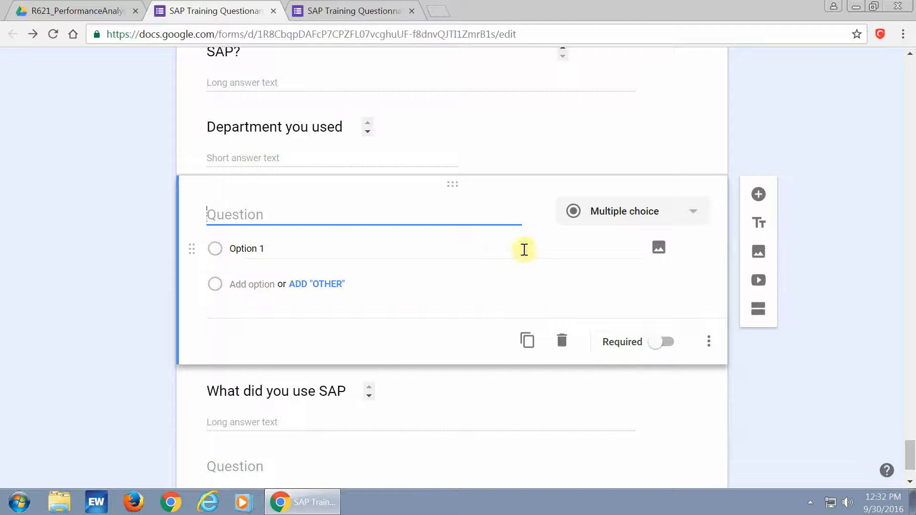
click(253, 285)
click(251, 324)
click(245, 359)
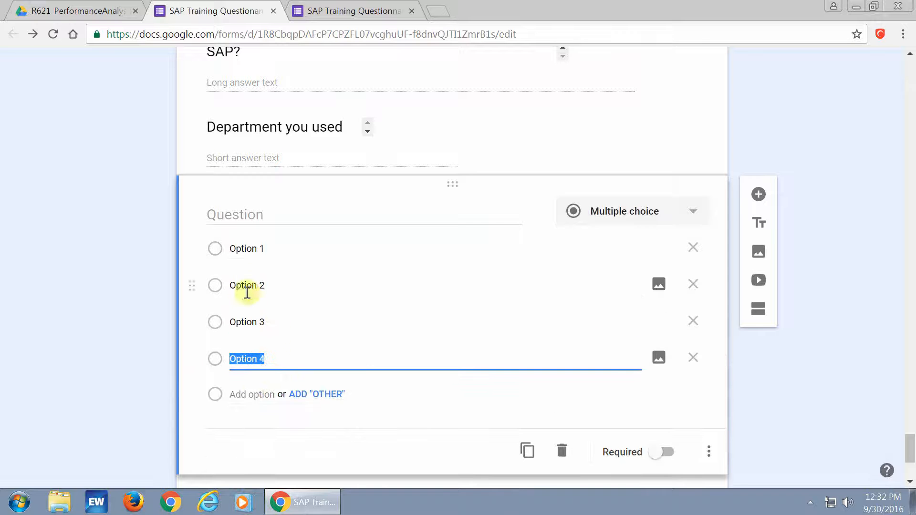
Delete Option 2 and Option 3 from the blank multiple-choice question, keeping Option 1 and Option 4.
drag(270, 247, 228, 250)
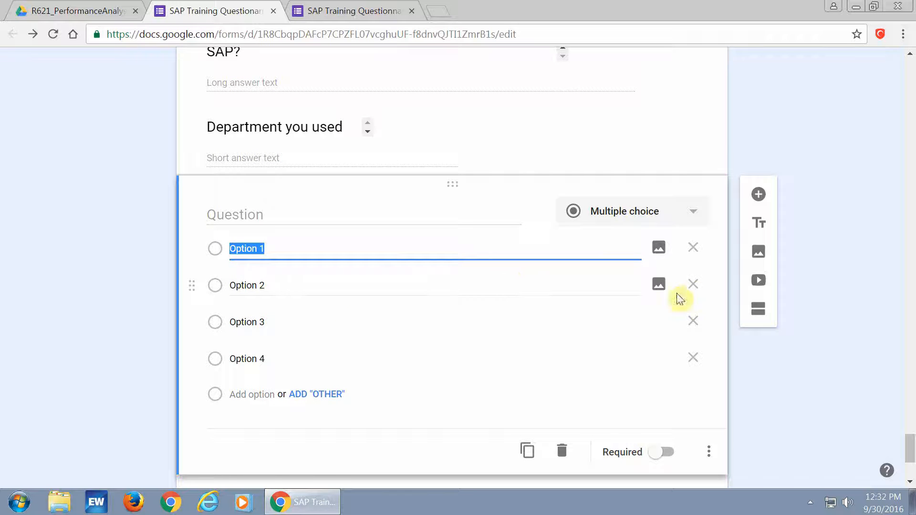
click(693, 285)
click(693, 285)
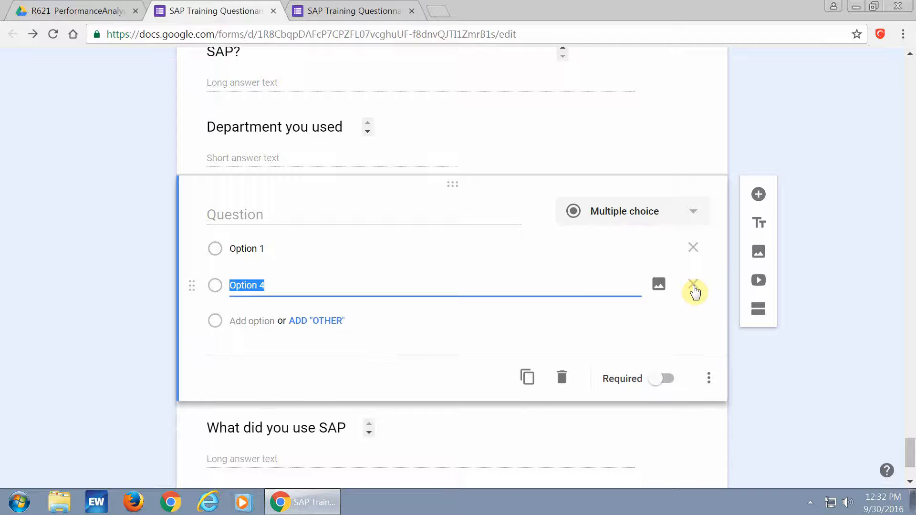
Delete Option 4 from the blank question below "Department you used SAP" and change the question type to Dropdown.
click(693, 286)
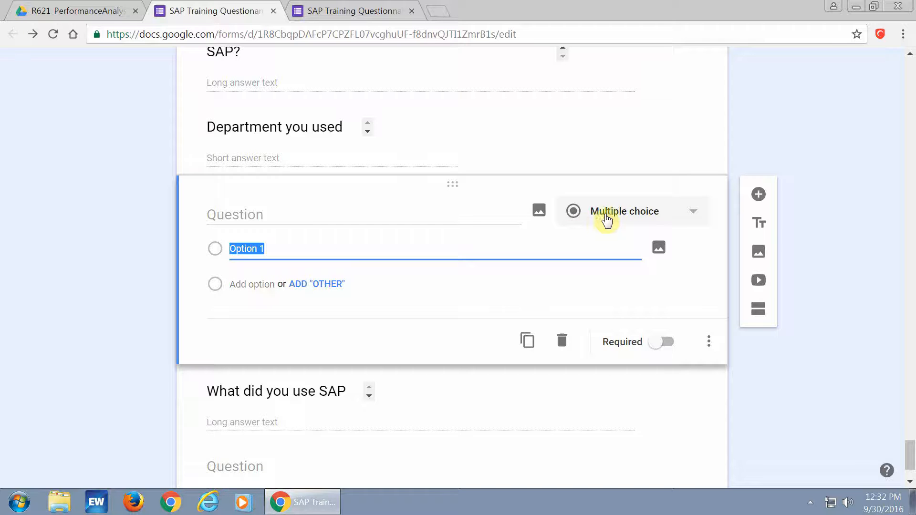
click(694, 216)
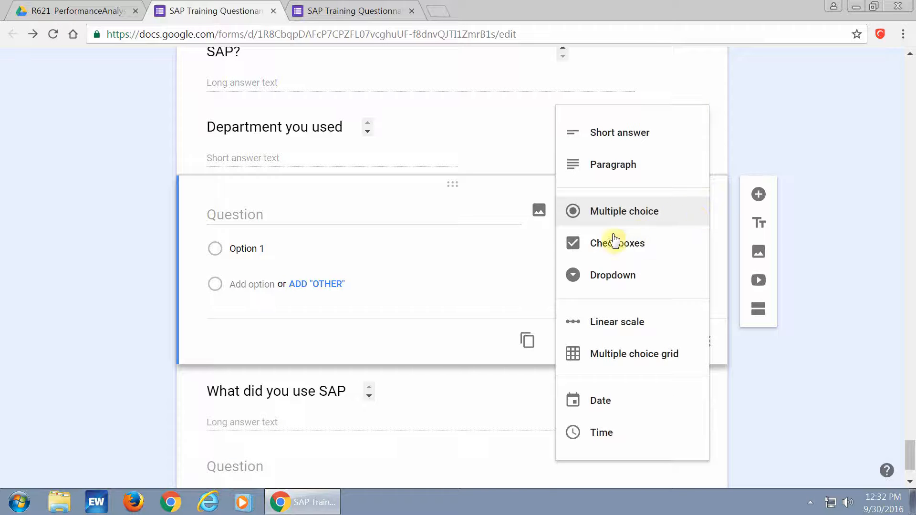
click(603, 277)
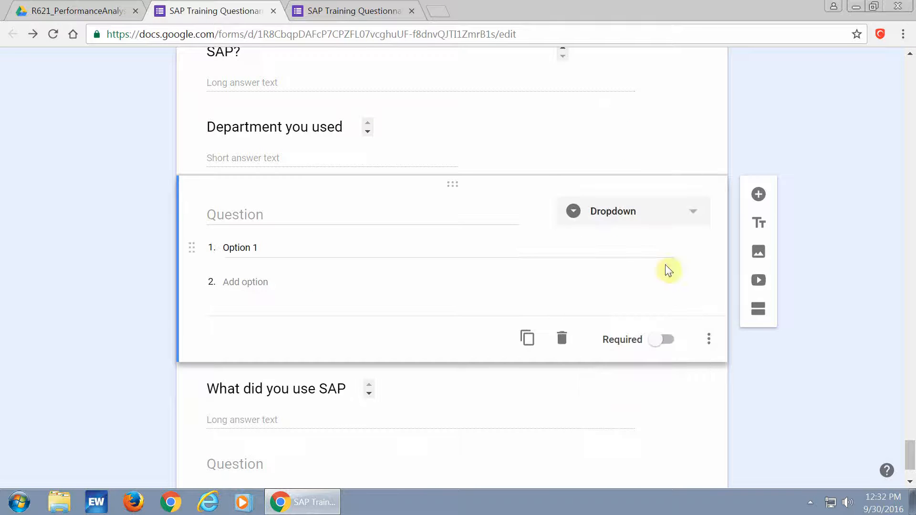
Add Option 2, Option 3 and Option 4 to the blank dropdown question and look through the available question types.
click(245, 283)
click(249, 320)
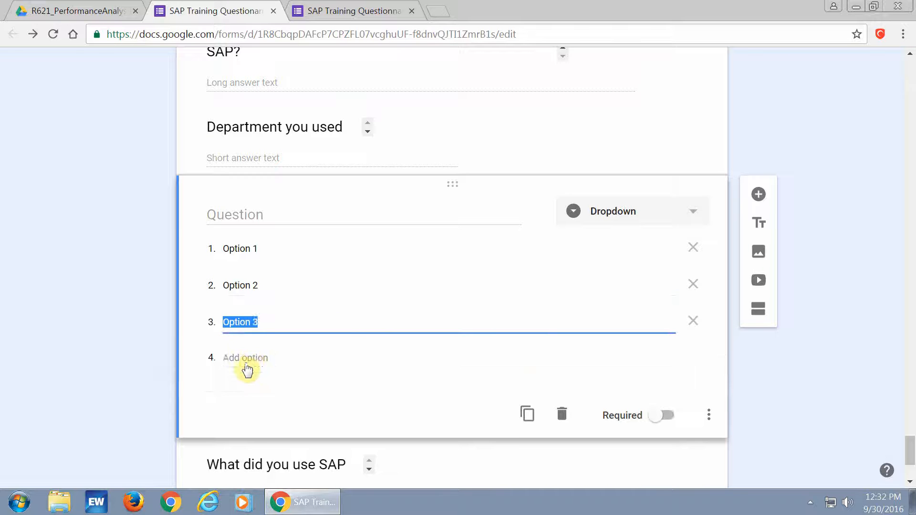
click(248, 362)
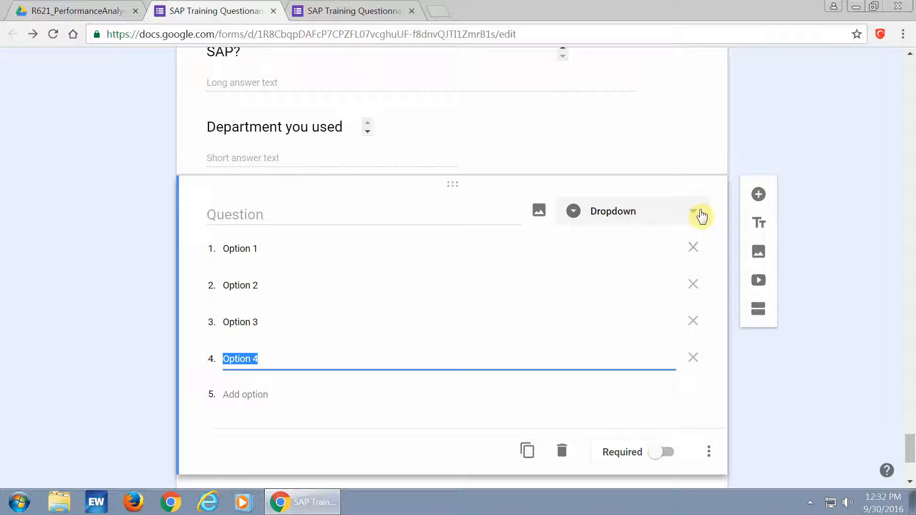
click(698, 214)
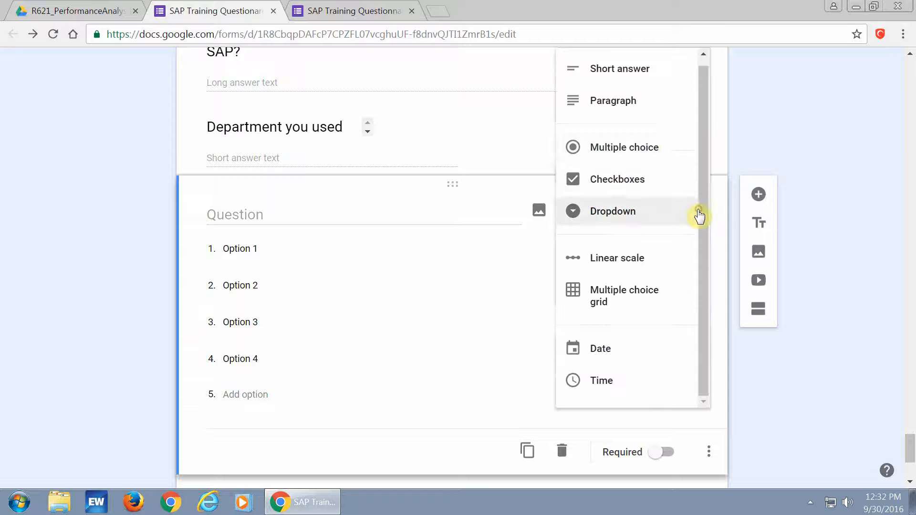
click(684, 228)
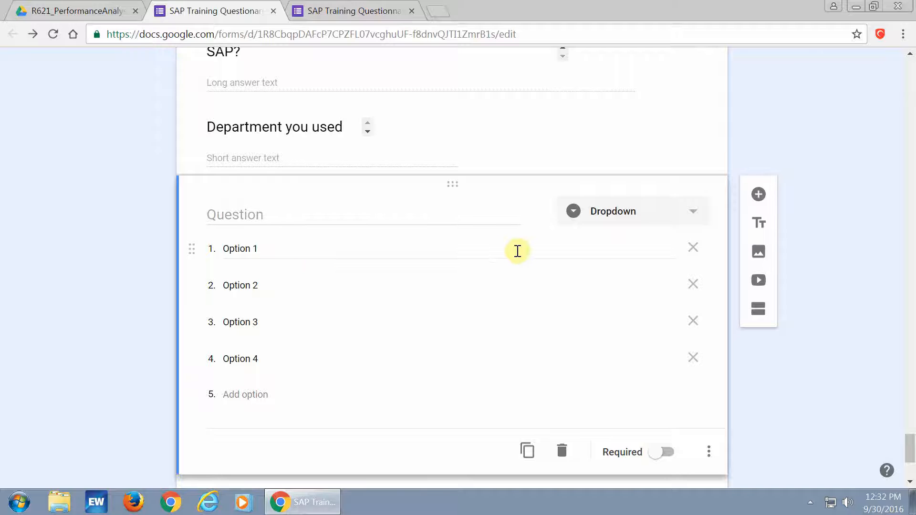
Delete the blank dropdown question below "Department you used SAP".
scroll(429, 219, down, 3)
scroll(417, 221, up, 2)
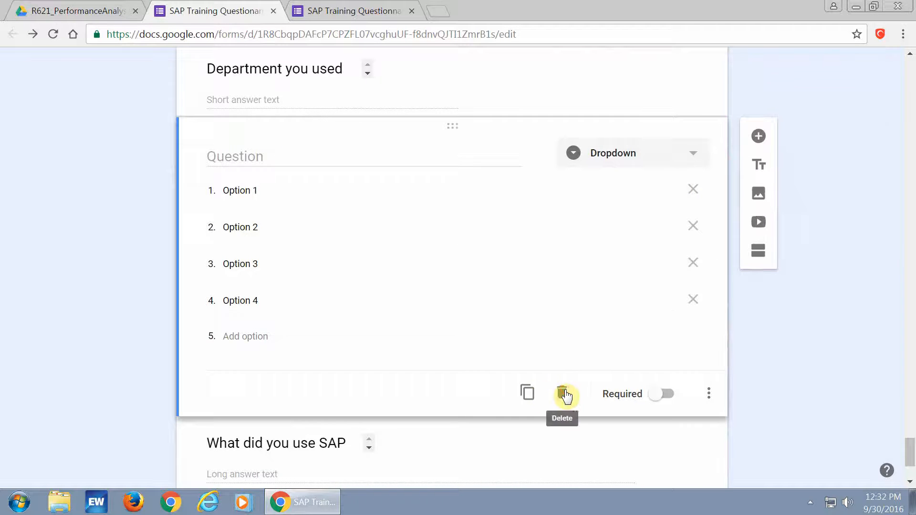
click(563, 395)
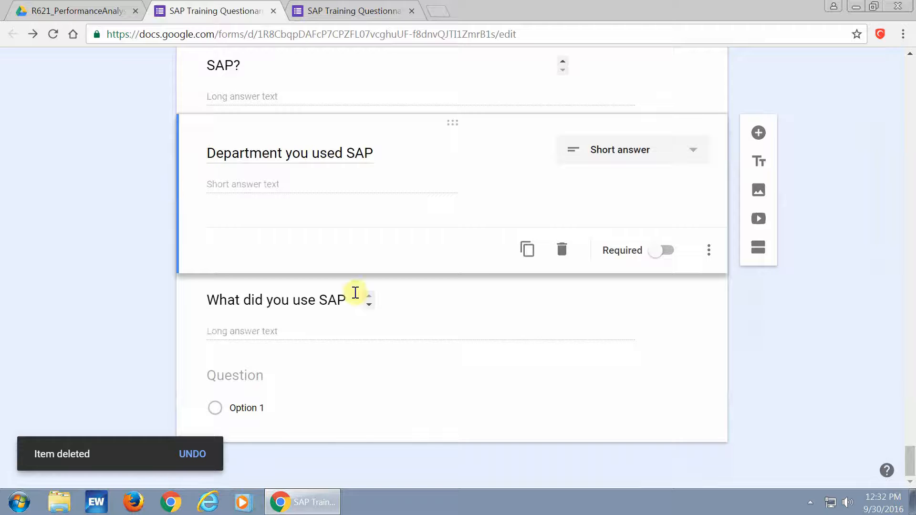
Select the blank question at the end of the Suggestions and Submit section and add a new section after it.
click(444, 319)
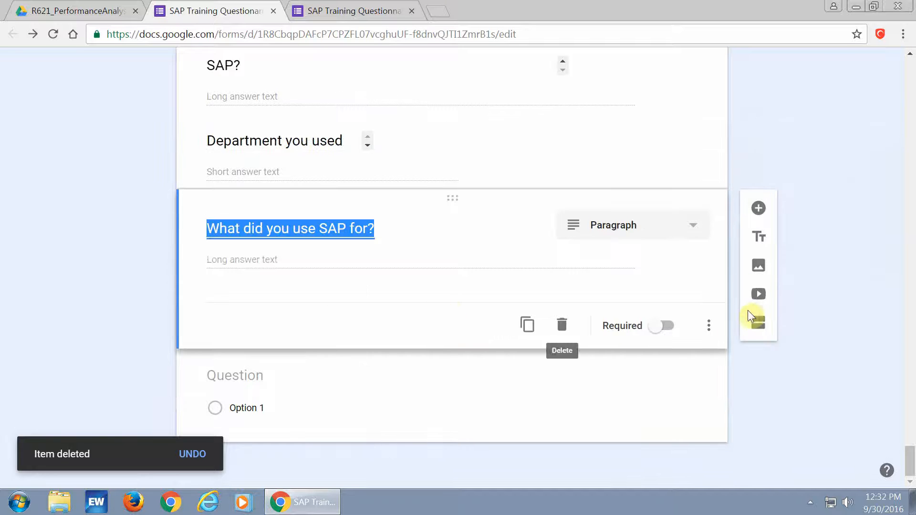
click(491, 394)
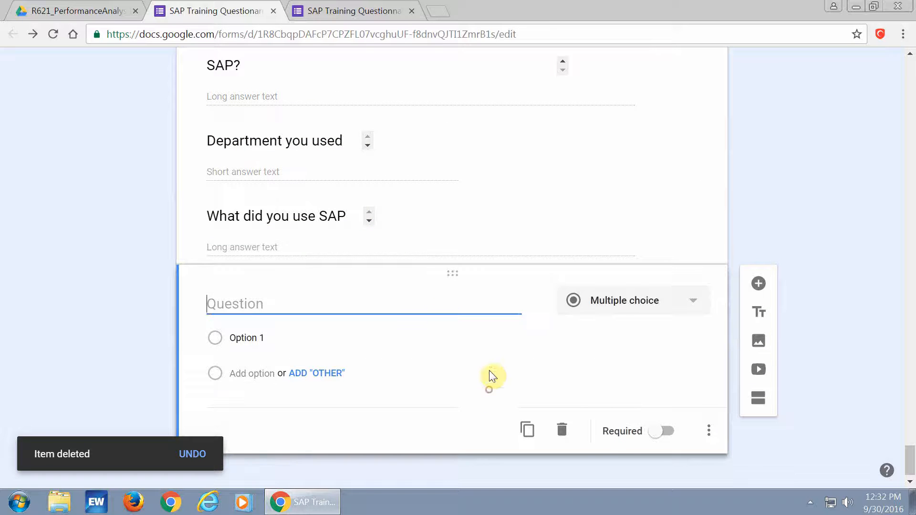
scroll(170, 196, up, 4)
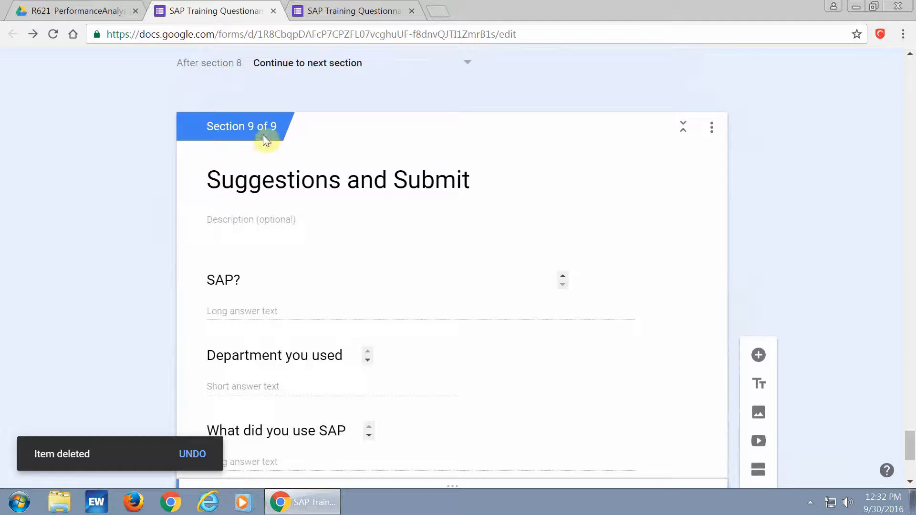
scroll(381, 157, down, 4)
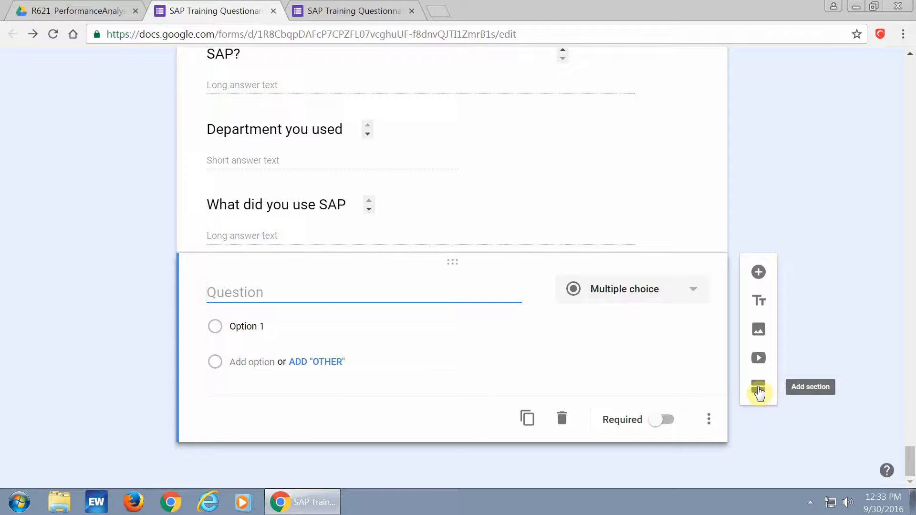
click(759, 389)
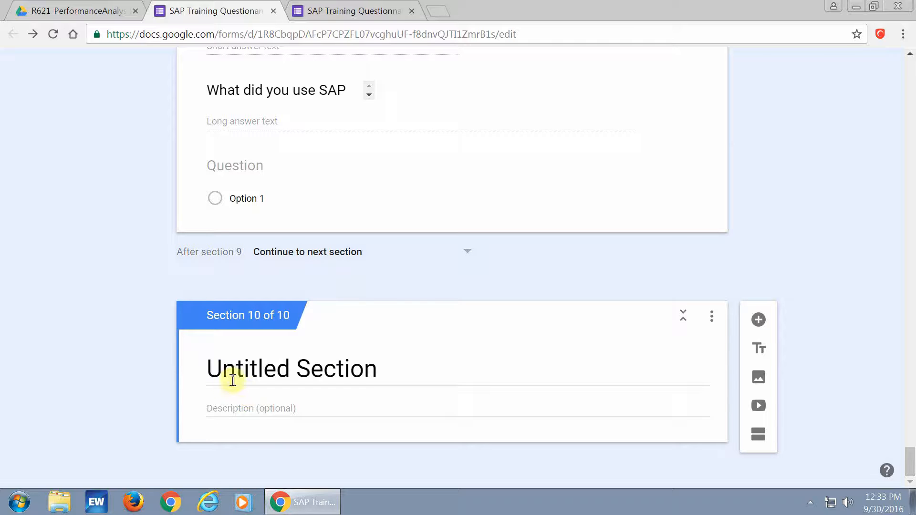
Select the new section's title text and place the cursor in its optional description.
click(214, 368)
click(342, 368)
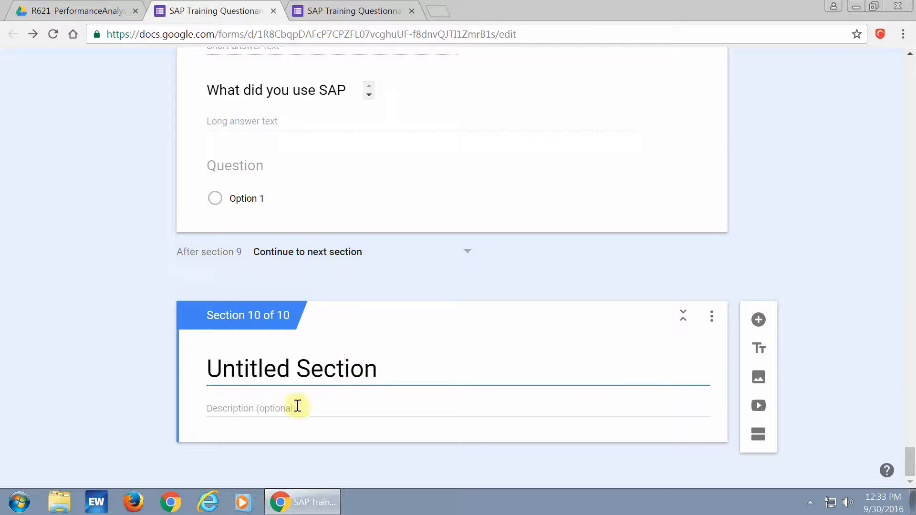
drag(209, 372, 382, 383)
click(223, 409)
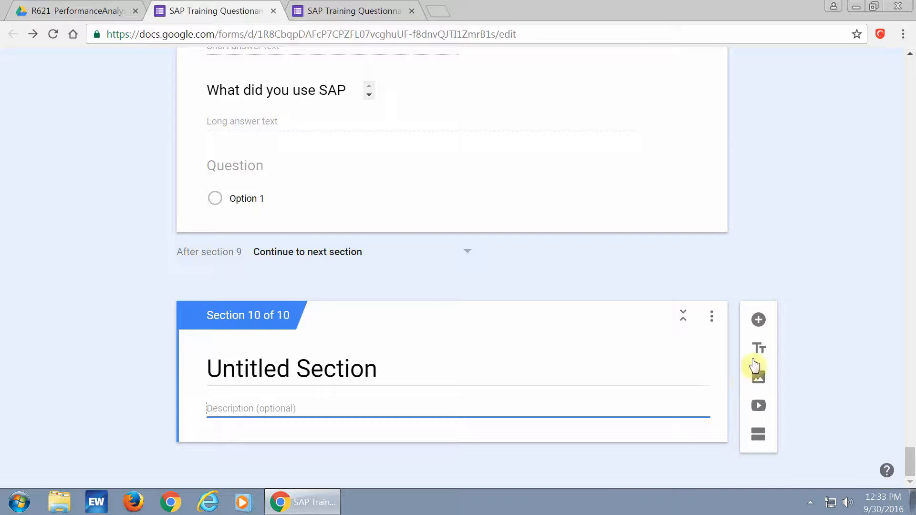
Add three blank multiple-choice questions to the new untitled section.
click(757, 322)
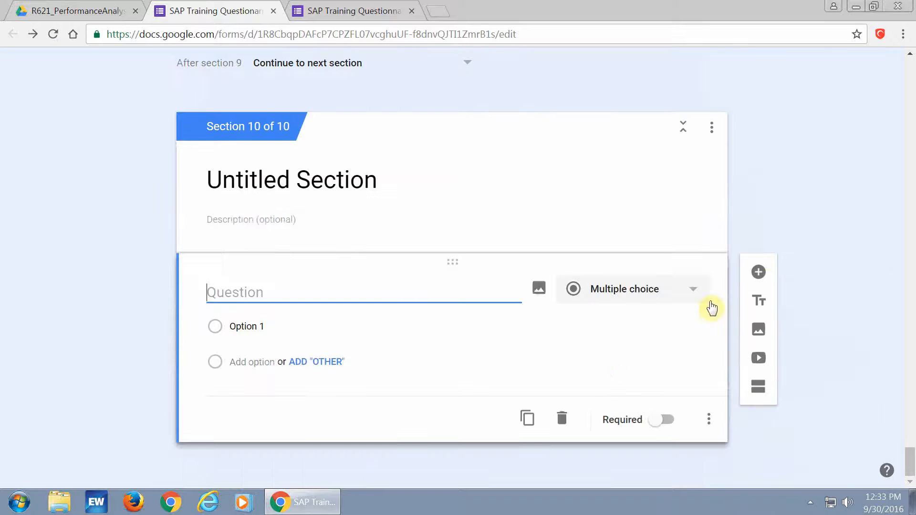
click(758, 273)
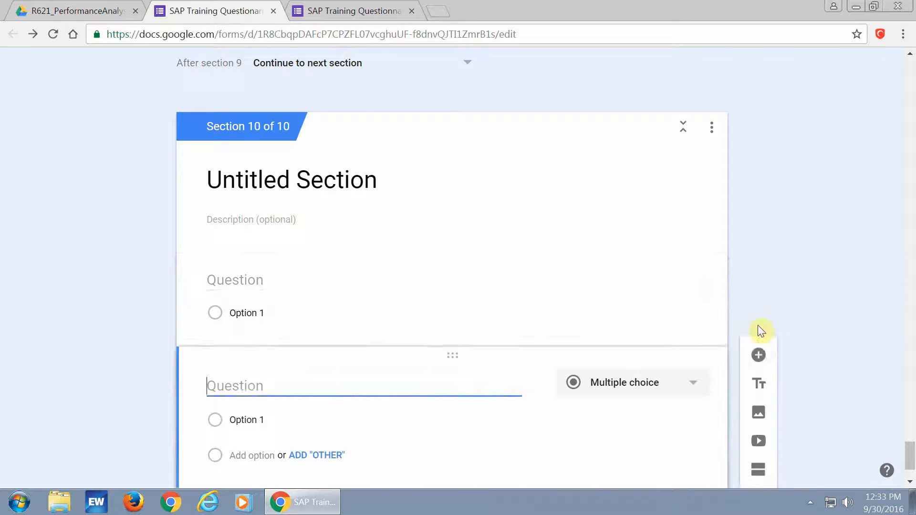
click(759, 357)
scroll(573, 333, up, 8)
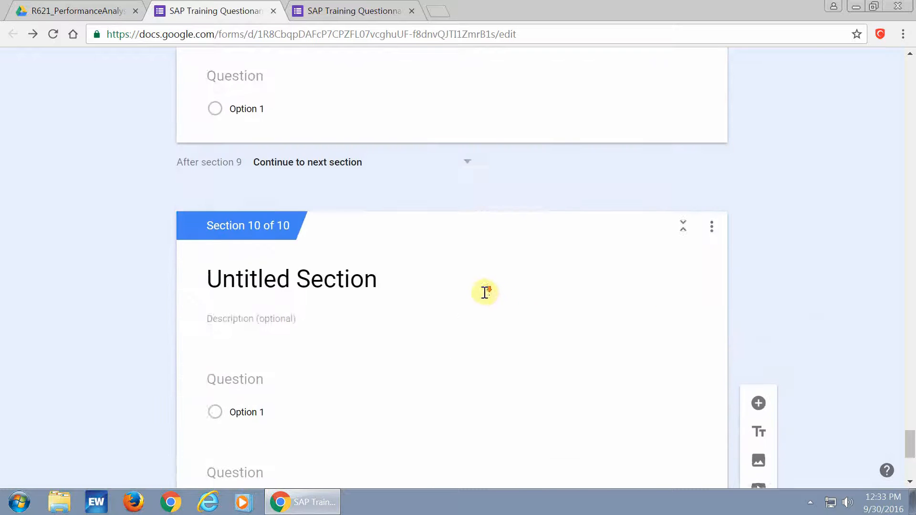
scroll(485, 293, down, 6)
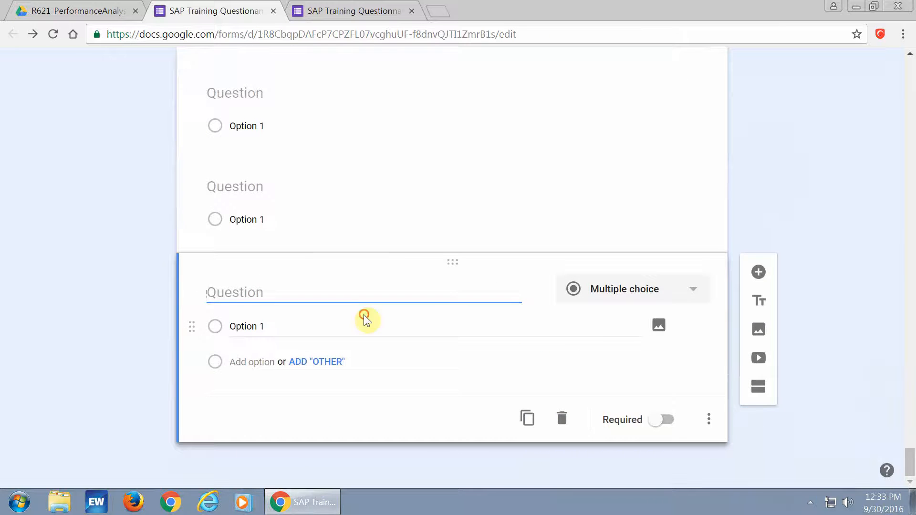
Select the middle and first blank questions and the title of the untitled section in turn.
click(379, 210)
click(399, 123)
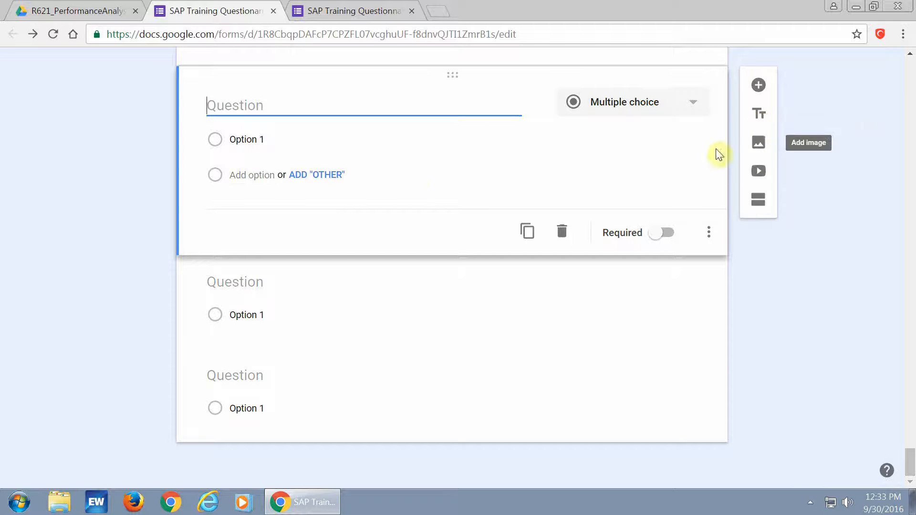
scroll(396, 178, up, 3)
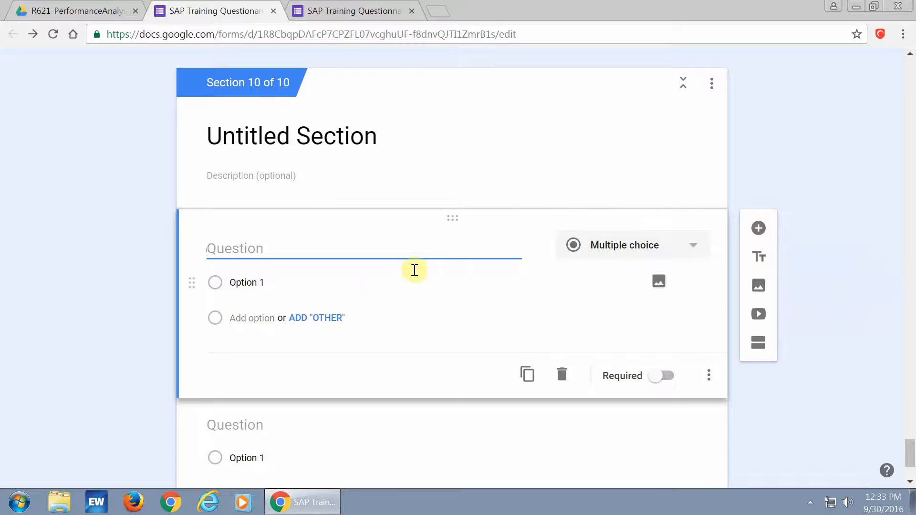
click(382, 136)
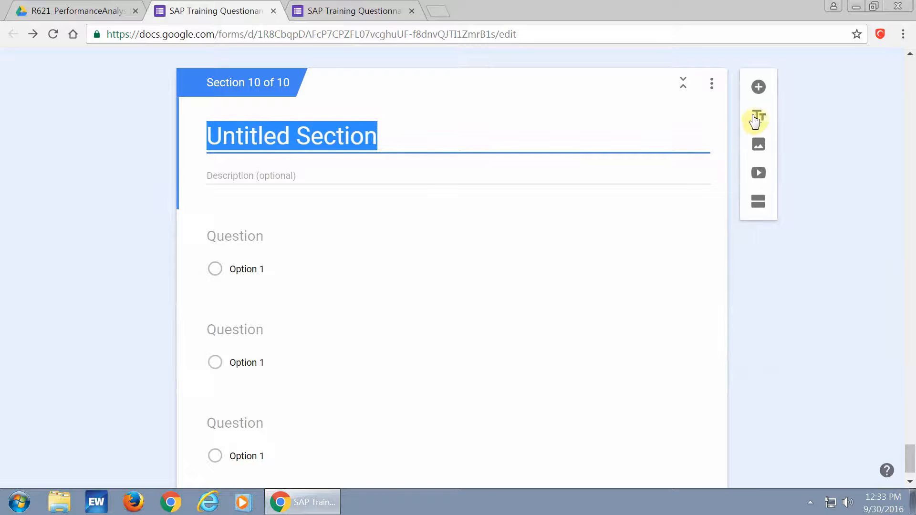
click(357, 236)
scroll(358, 239, down, 3)
Change the last blank question in the untitled section to the Short answer type.
click(486, 384)
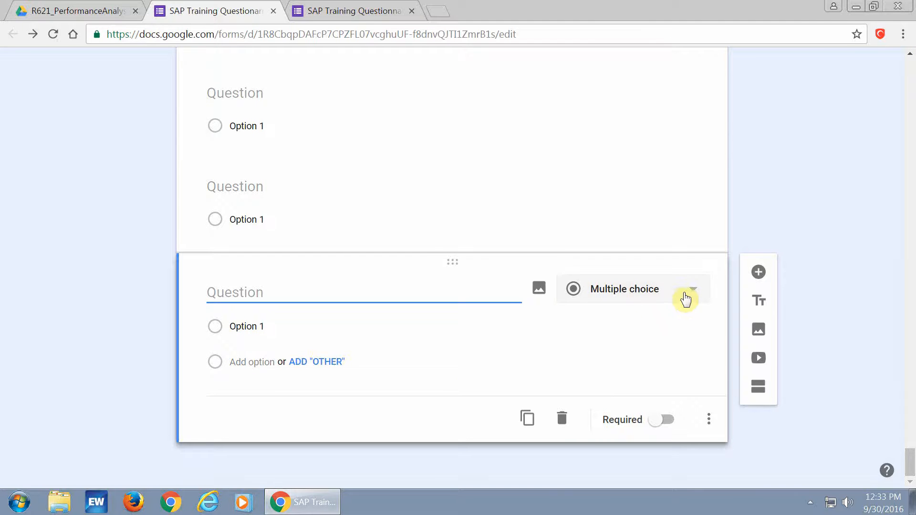
click(689, 295)
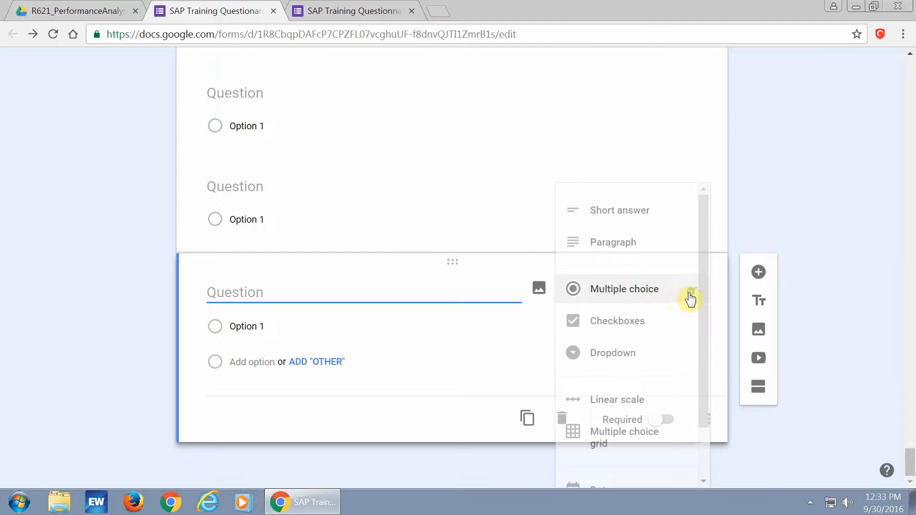
click(630, 212)
click(692, 320)
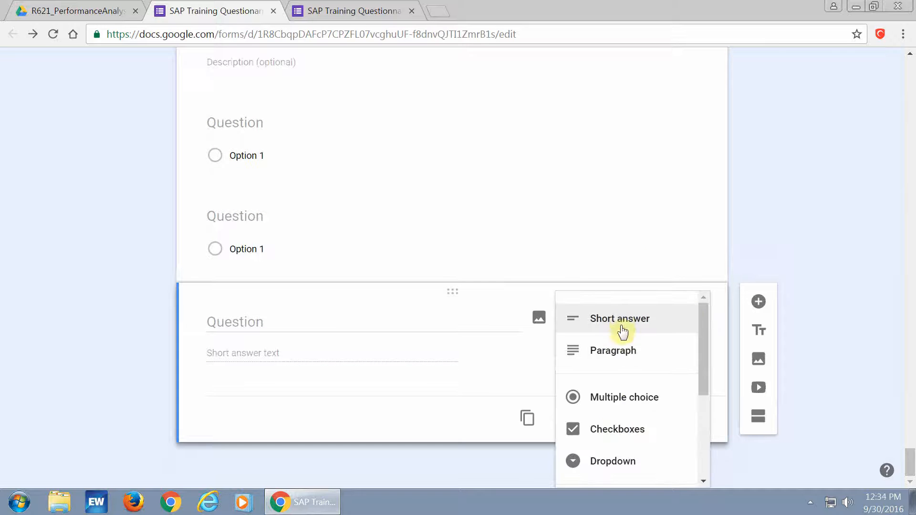
click(619, 331)
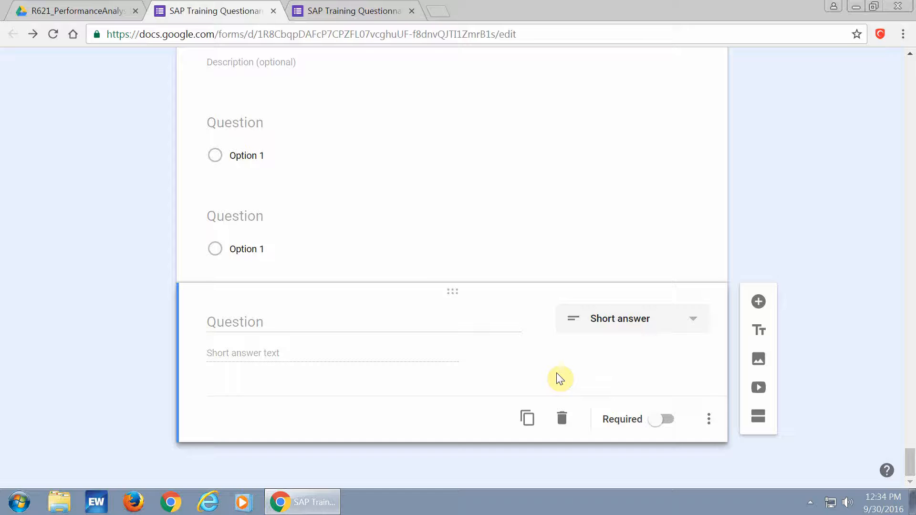
Show the short-answer question's description and try the filler text "adfadf a asdadfasdf adsf" in it before clearing it.
click(709, 420)
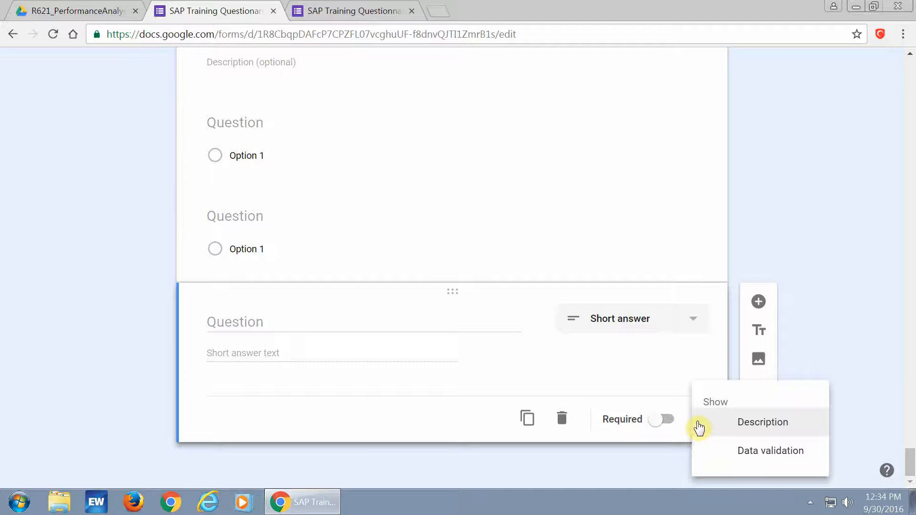
click(740, 423)
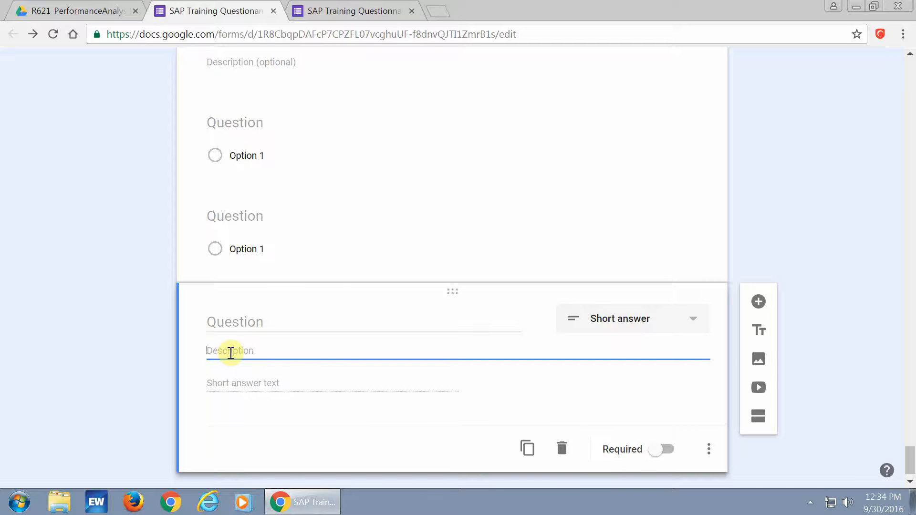
text(adfadf a asdadfasdf adsf)
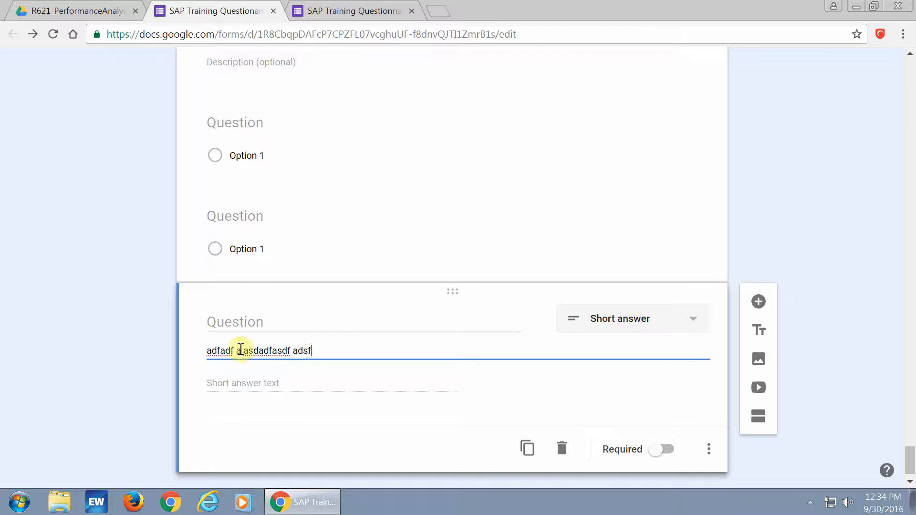
drag(316, 350, 204, 345)
key(BackSpace)
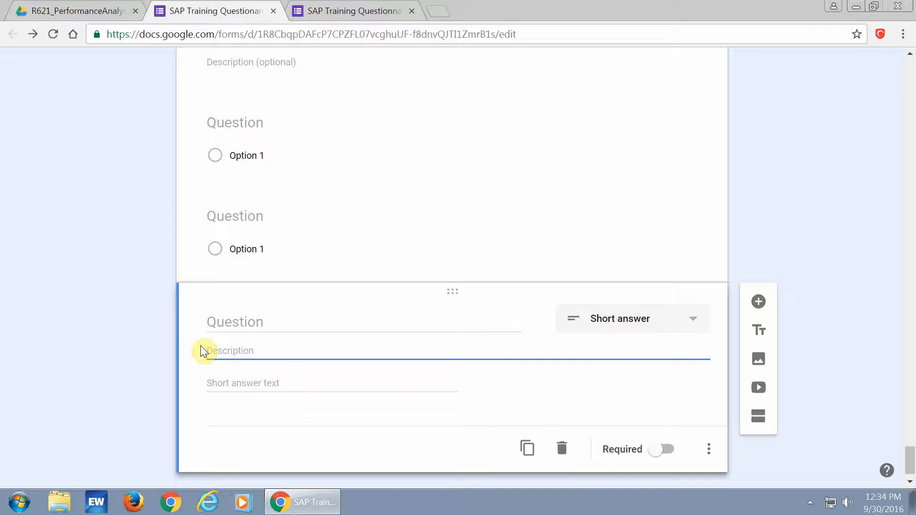
Try the description text "Type in this" on the short-answer question and erase it.
text(Type in this)
key(BackSpace)
key(BackSpace)
key(BackSpace)
key(BackSpace)
key(BackSpace)
key(BackSpace)
key(BackSpace)
key(BackSpace)
key(BackSpace)
key(BackSpace)
key(BackSpace)
key(BackSpace)
Try the description text "If no then leave blank" on the short-answer question and erase it.
text(I)
text(f no then leav)
text(blank)
key(BackSpace)
key(BackSpace)
key(BackSpace)
key(BackSpace)
key(BackSpace)
key(BackSpace)
key(BackSpace)
key(BackSpace)
key(BackSpace)
key(BackSpace)
key(BackSpace)
key(BackSpace)
key(BackSpace)
key(BackSpace)
key(BackSpace)
key(BackSpace)
key(BackSpace)
key(BackSpace)
key(BackSpace)
key(BackSpace)
key(BackSpace)
Try "If yes then describe" as the short-answer question's description and remove the description from the question.
text(If y)
drag(299, 351, 168, 347)
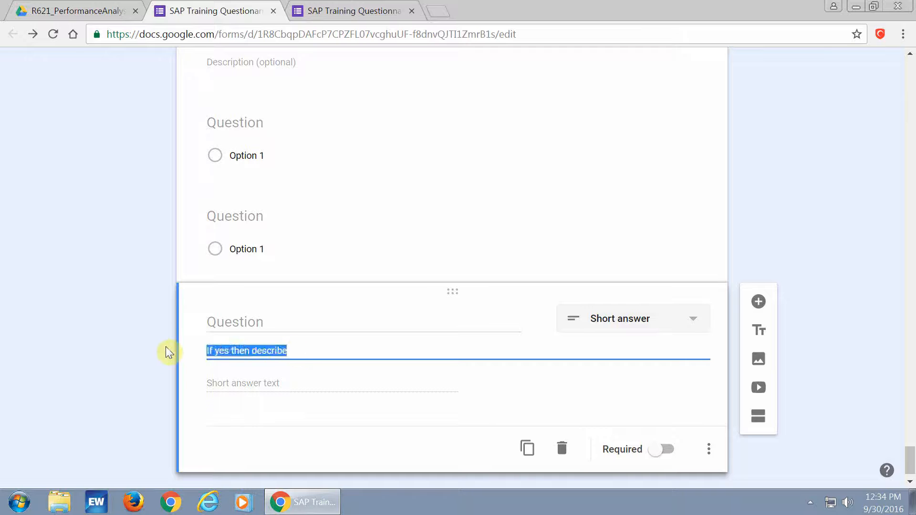
key(BackSpace)
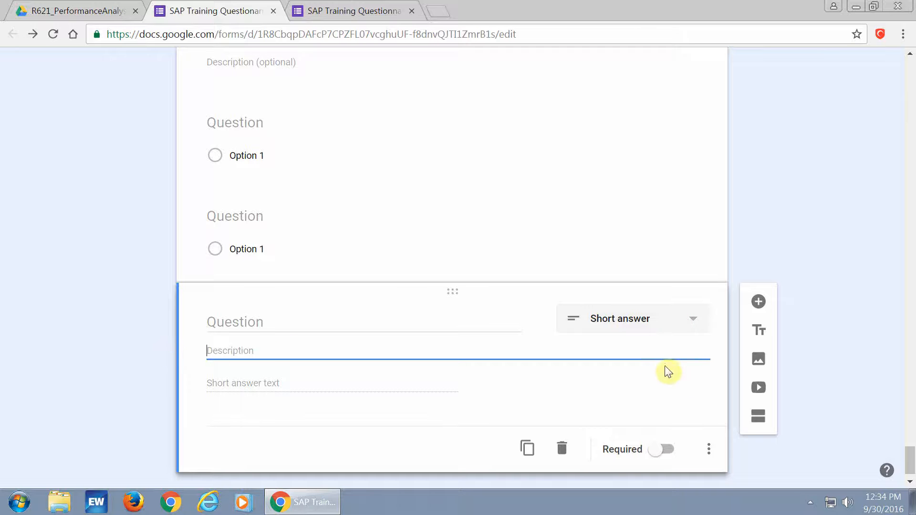
click(709, 451)
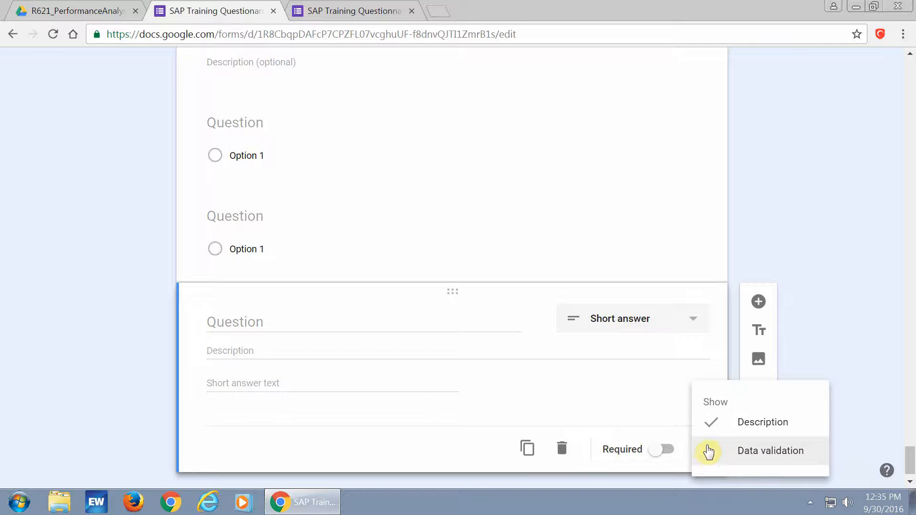
click(716, 429)
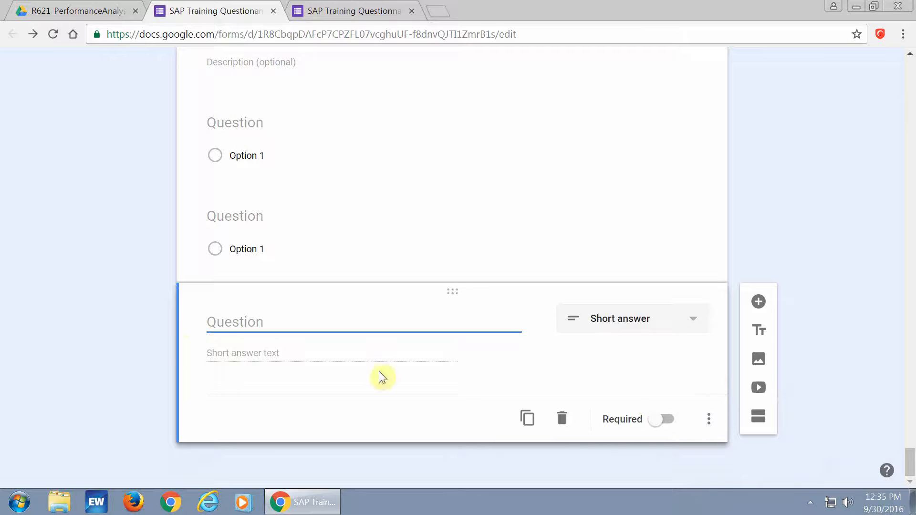
Add data validation to the short-answer question, requiring a number greater than 0.
click(702, 420)
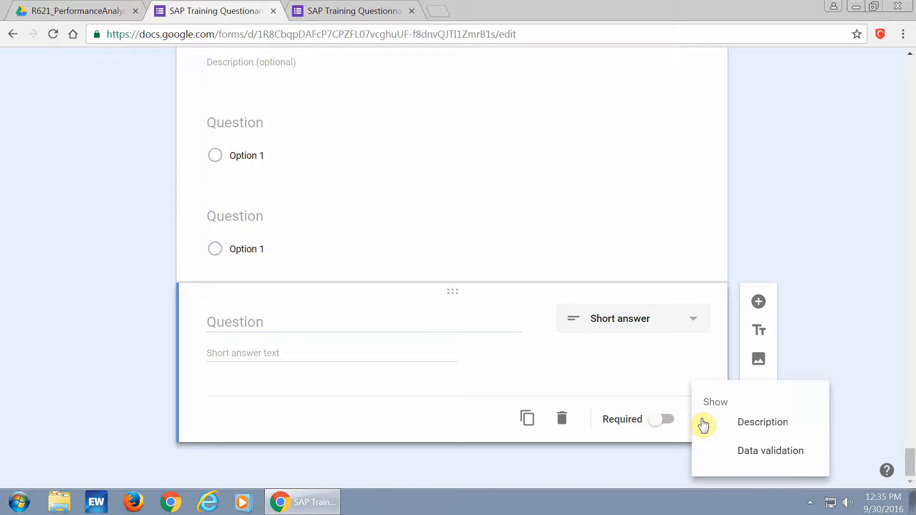
click(744, 452)
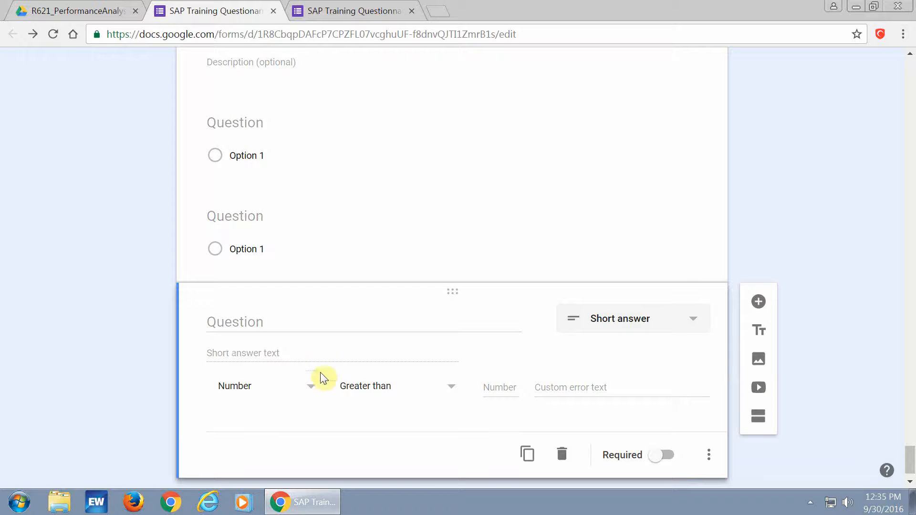
click(312, 388)
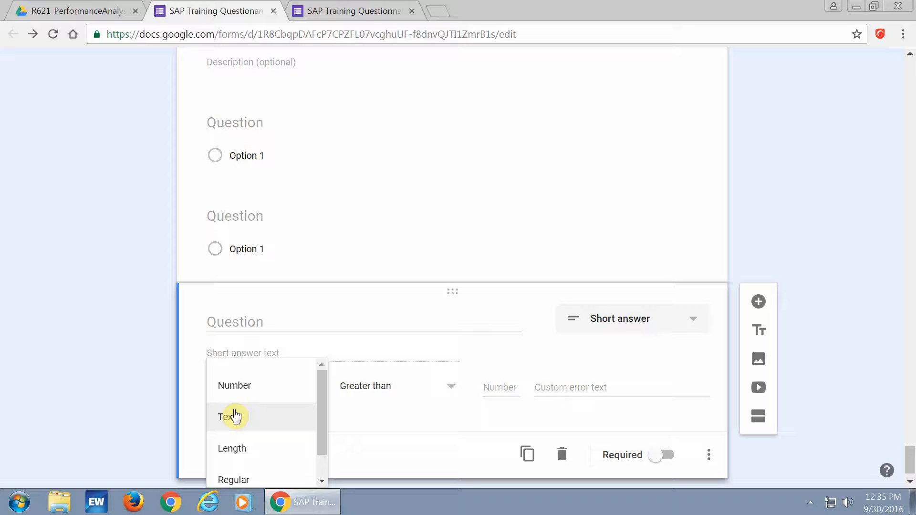
click(250, 387)
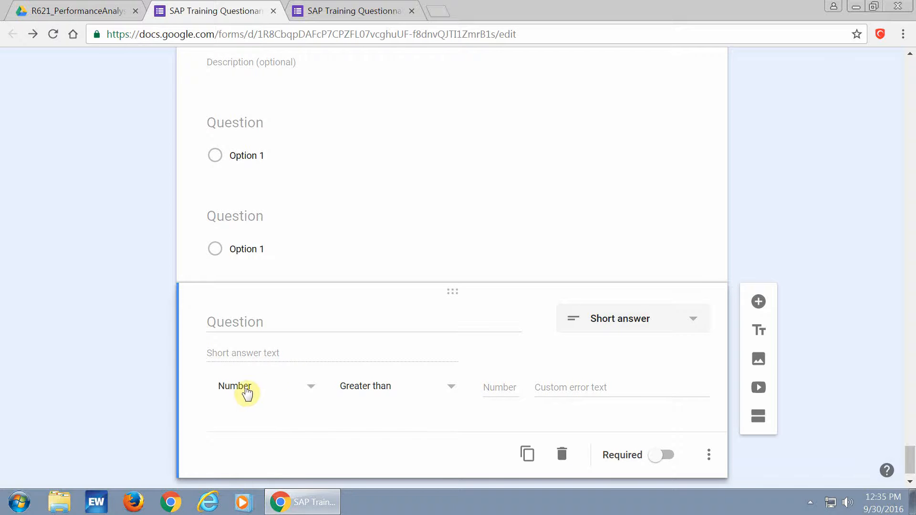
click(450, 388)
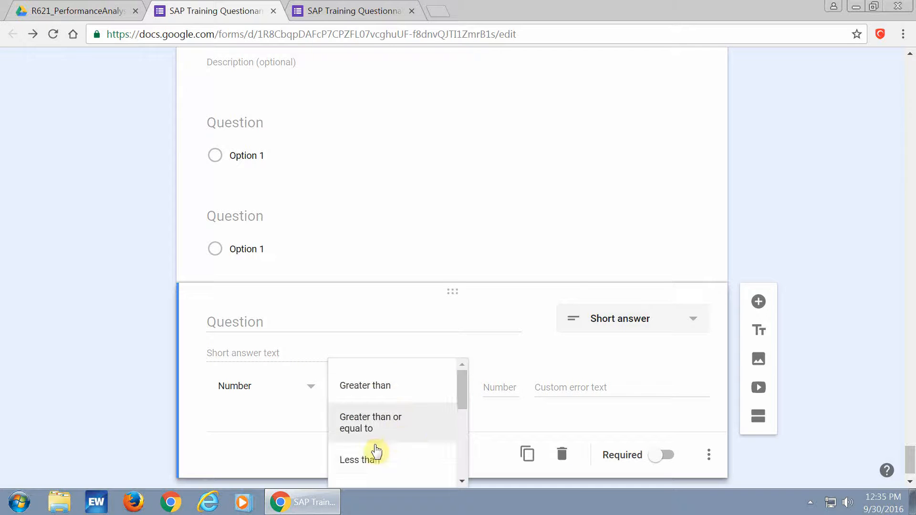
click(398, 395)
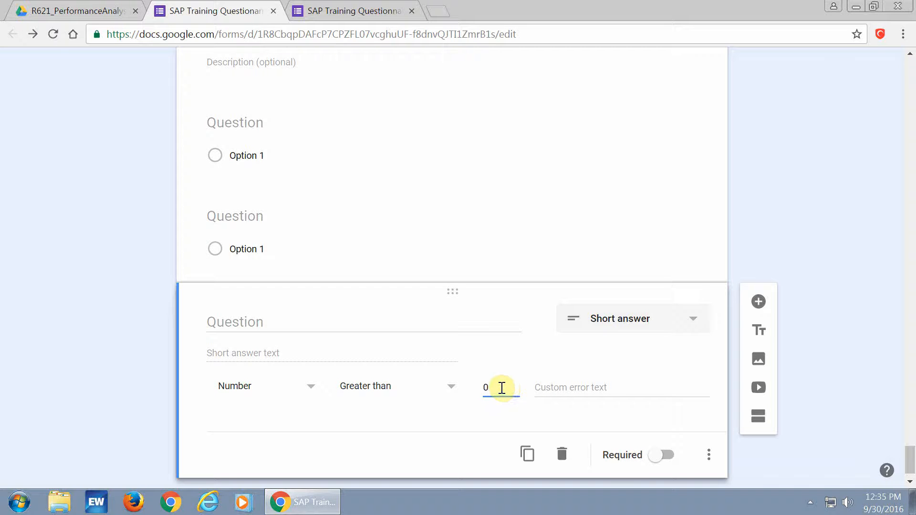
Enter "Must type in a number" as the custom error text for the short-answer question's number validation.
click(549, 389)
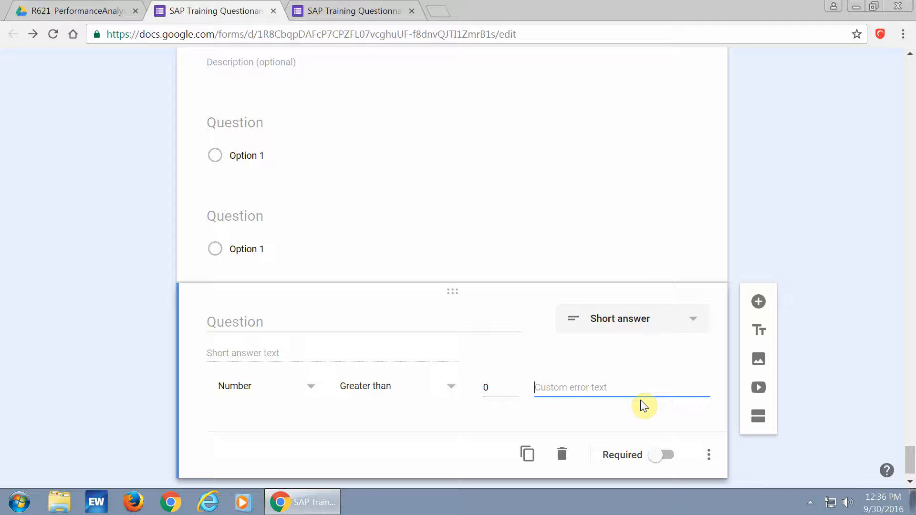
text(Must type in a number.)
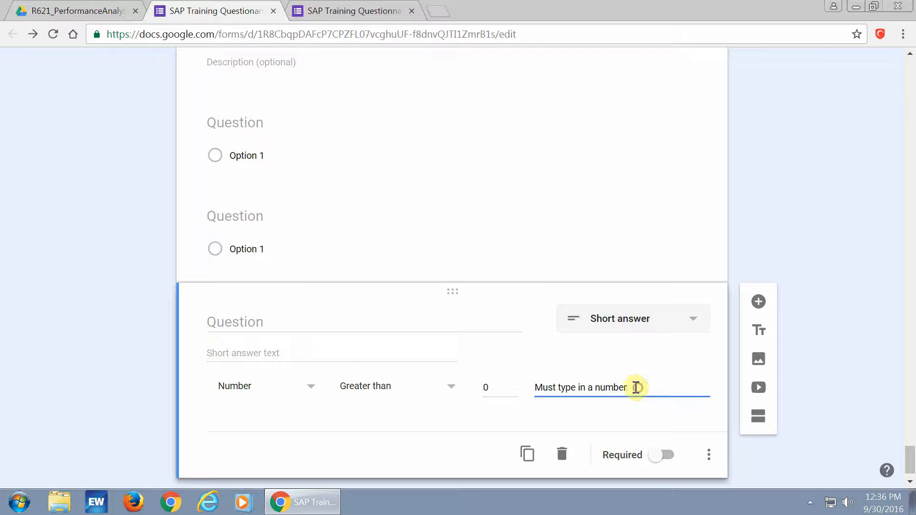
drag(636, 387, 527, 389)
Change the short-answer question's validation type to Text, review its available conditions and keep Contains.
click(316, 391)
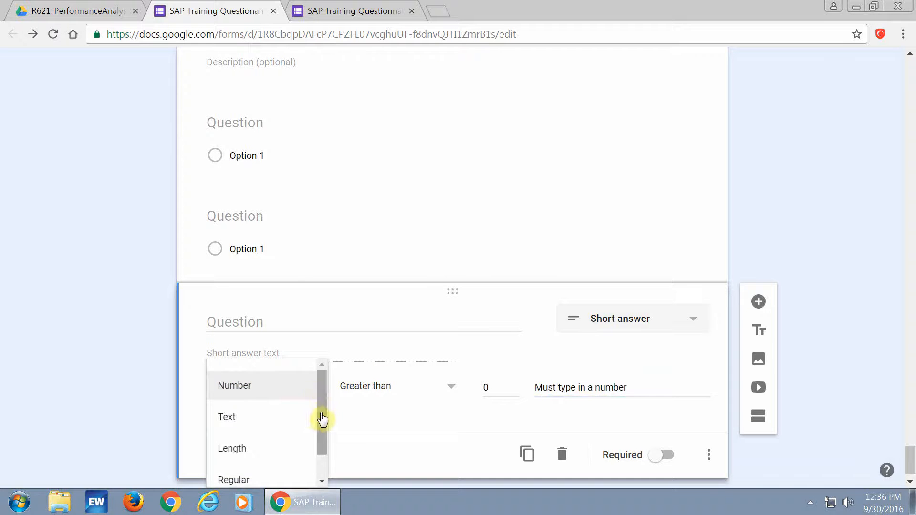
mouse_move(321, 419)
mouse_down()
mouse_move(313, 465)
mouse_move(321, 423)
mouse_up()
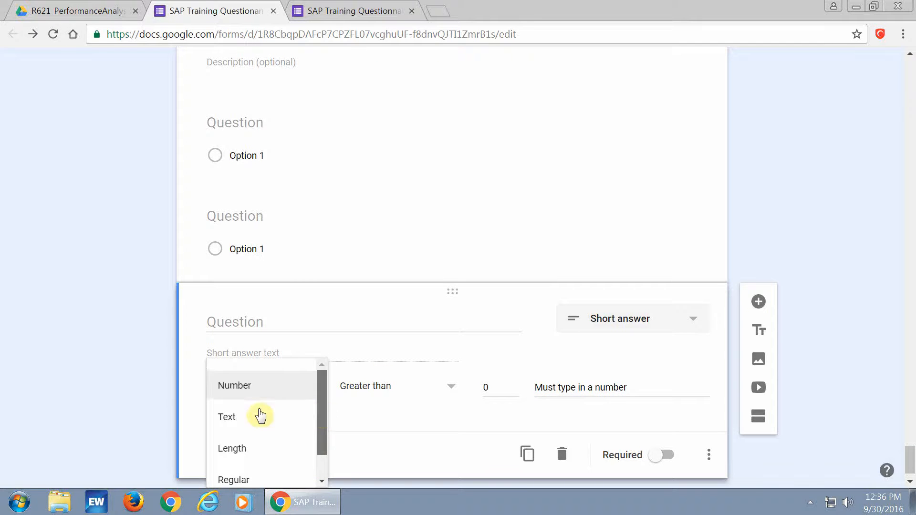
click(237, 414)
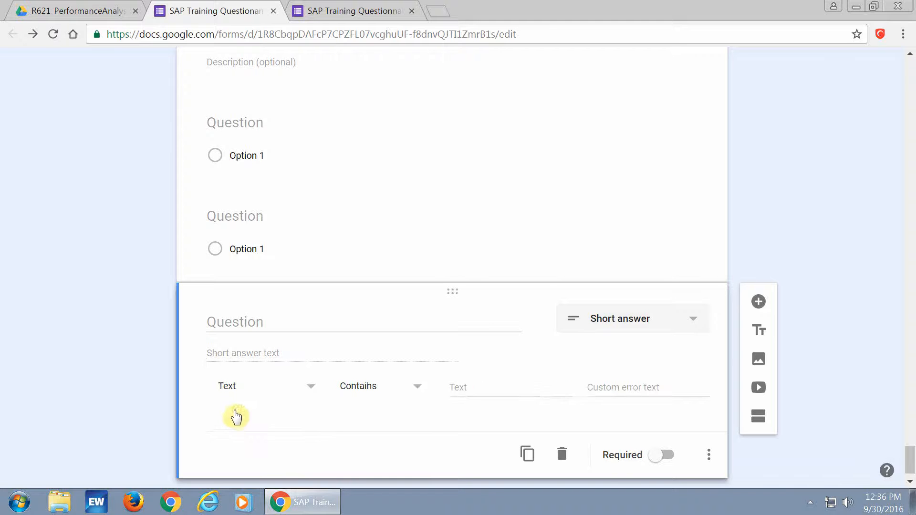
click(424, 387)
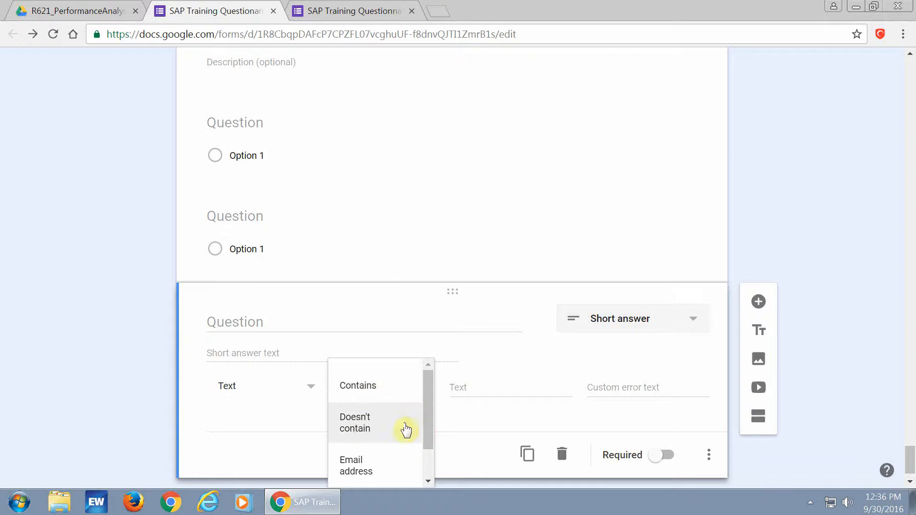
drag(429, 430, 428, 454)
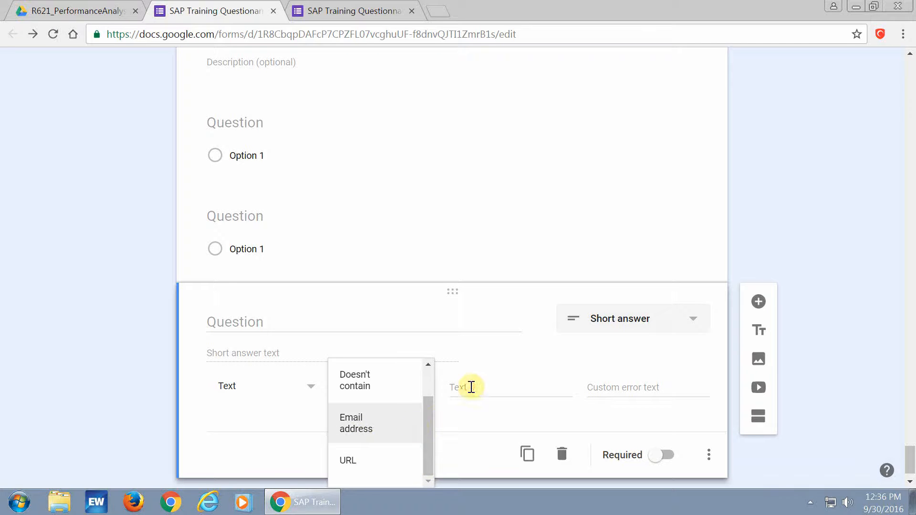
click(492, 387)
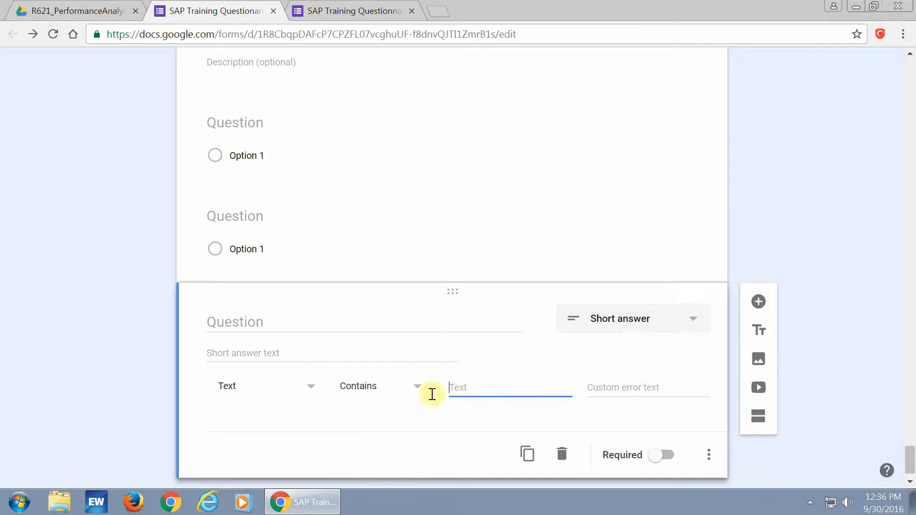
Change the short-answer question's validation type to Regular expression with the Contains condition, leaving the pattern empty.
click(313, 388)
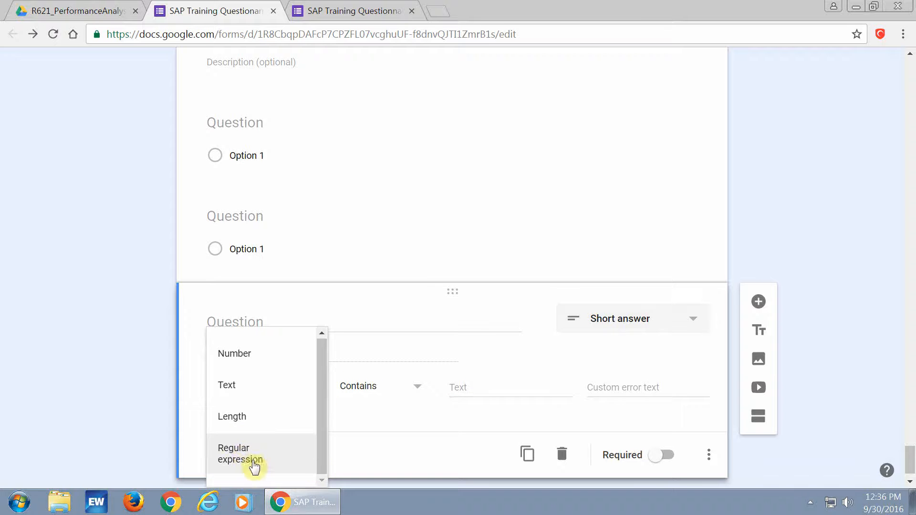
click(242, 453)
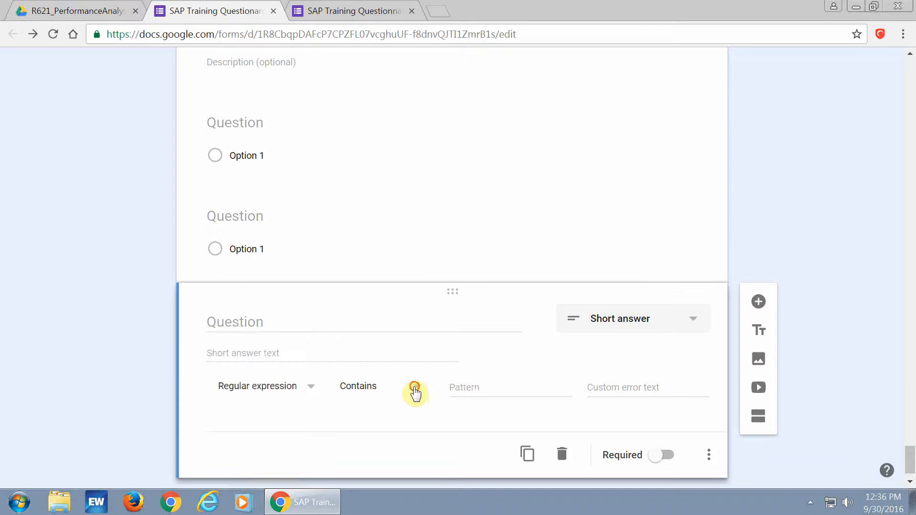
click(416, 389)
mouse_move(431, 394)
mouse_down()
mouse_move(431, 431)
mouse_move(437, 392)
mouse_up()
click(389, 395)
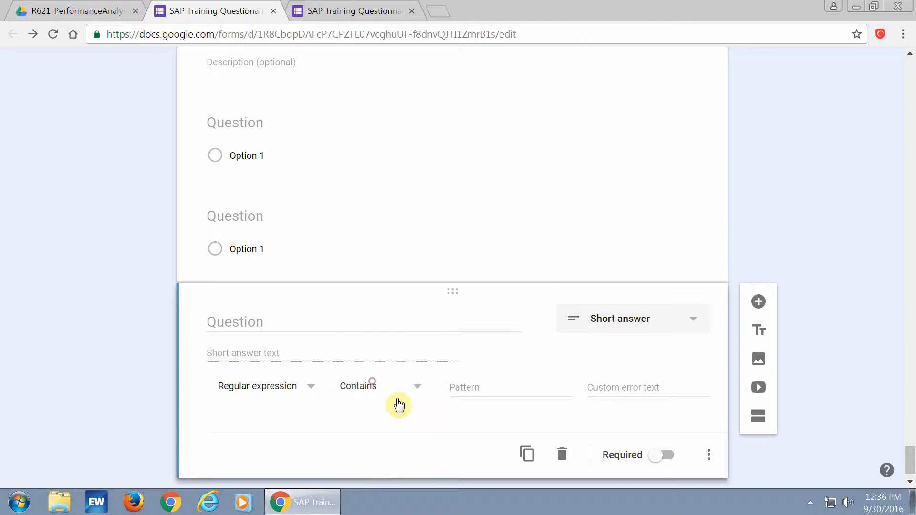
click(473, 389)
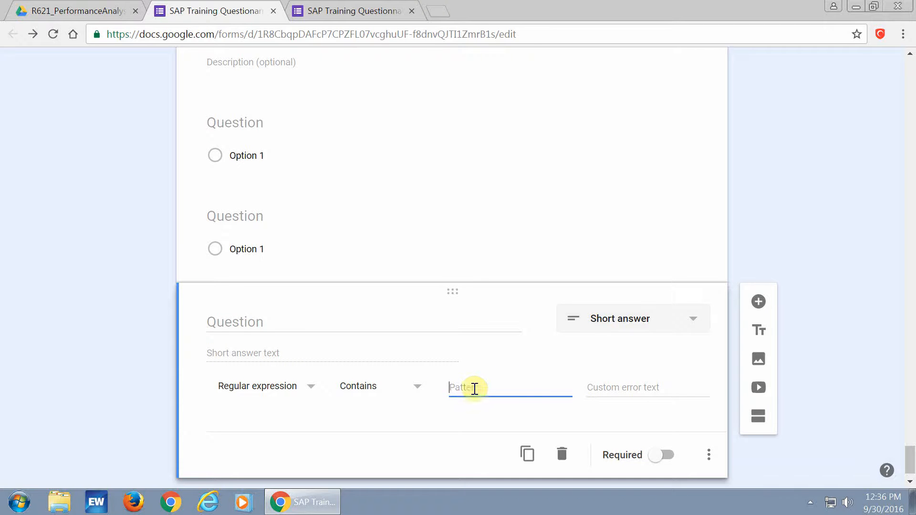
Switch the short-answer question's validation type to Number and back to Text, leaving the custom error text empty.
click(311, 387)
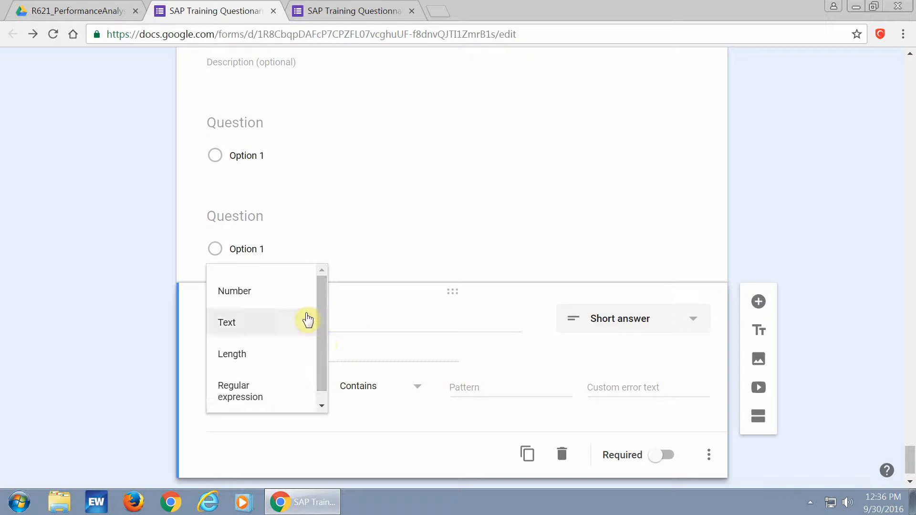
click(236, 293)
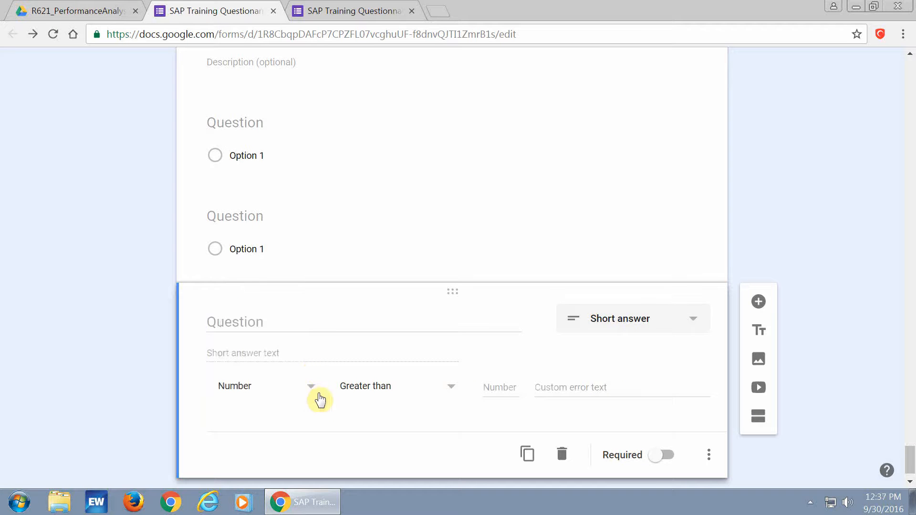
click(316, 397)
click(248, 427)
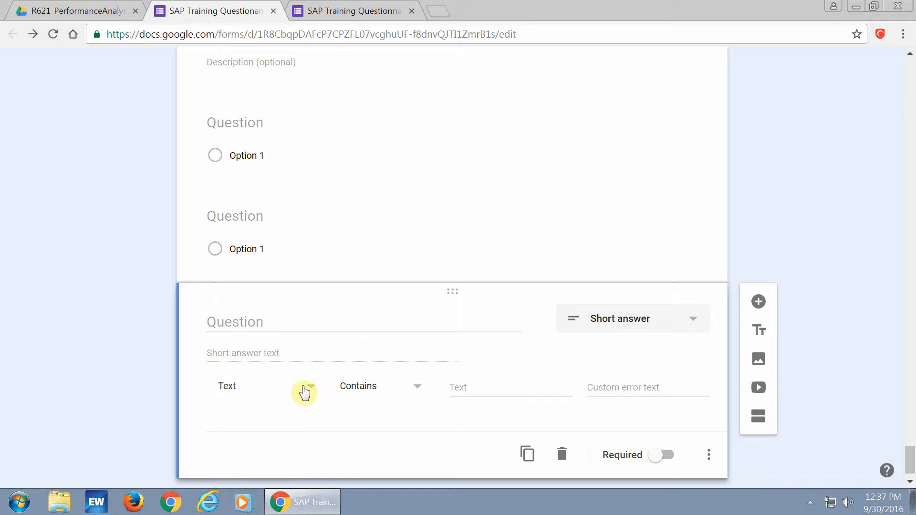
click(590, 386)
Delete section 10, the Untitled Section, together with its questions.
scroll(496, 358, down, 1)
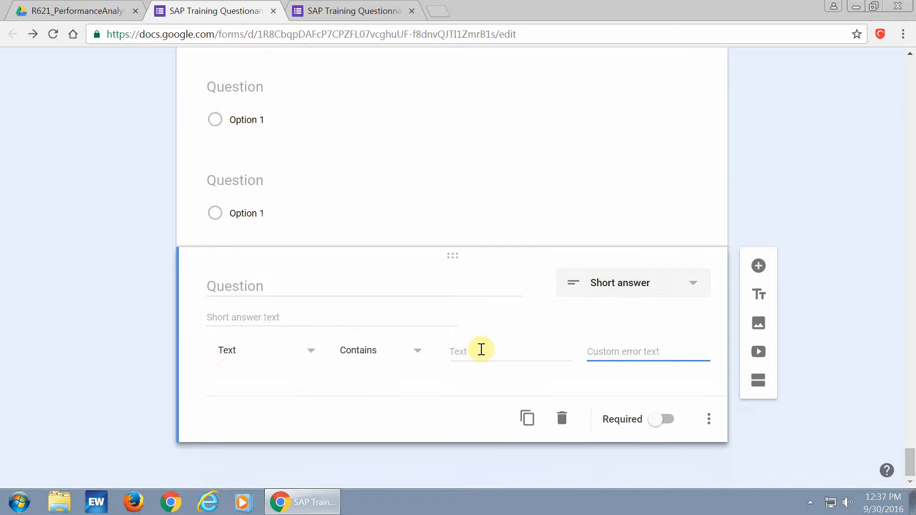
scroll(482, 350, up, 1)
scroll(481, 350, down, 1)
click(561, 425)
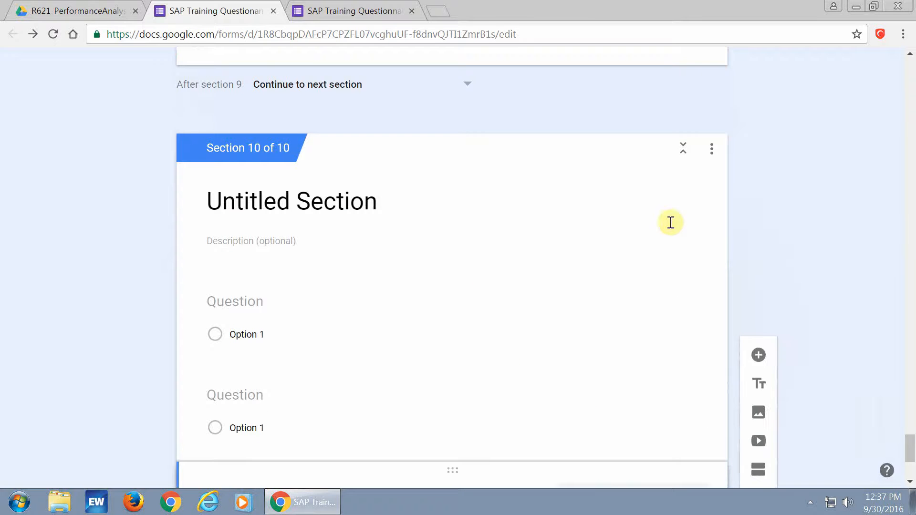
click(713, 151)
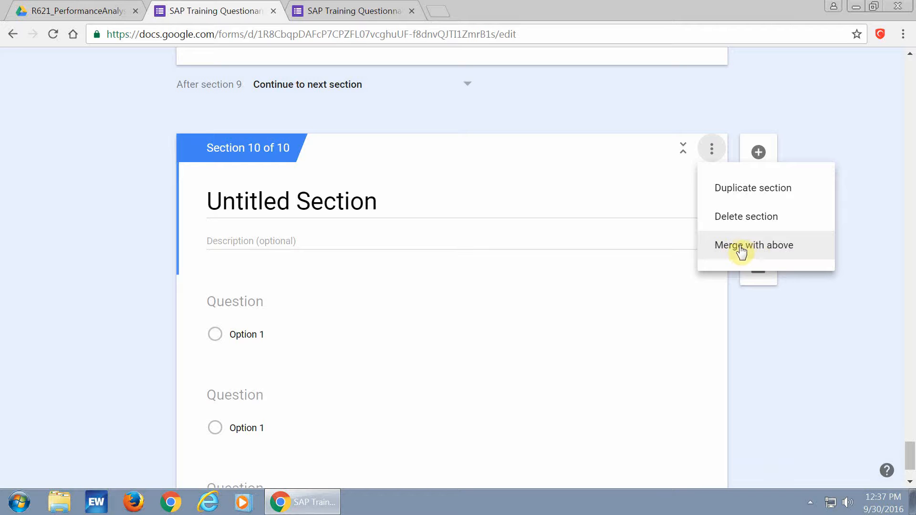
click(739, 222)
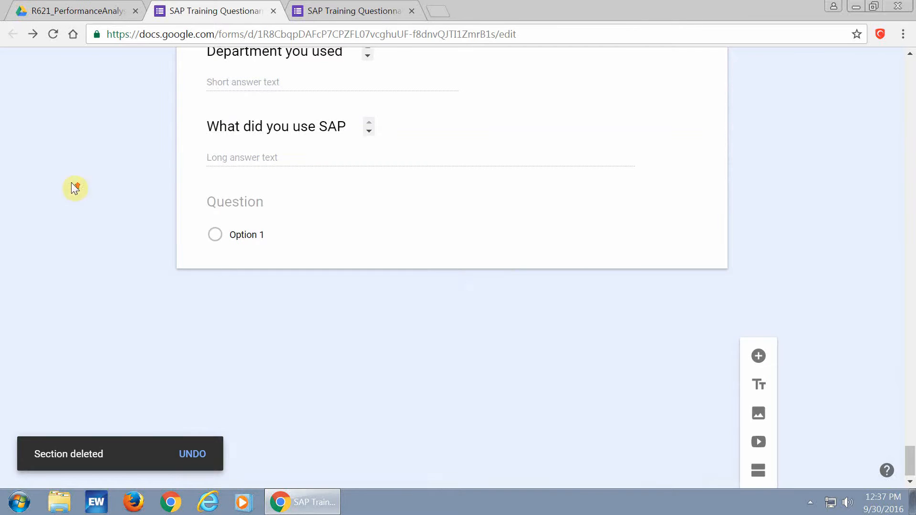
Delete the blank multiple-choice question at the end of the Suggestions and Submit section.
scroll(78, 157, up, 6)
scroll(105, 176, down, 2)
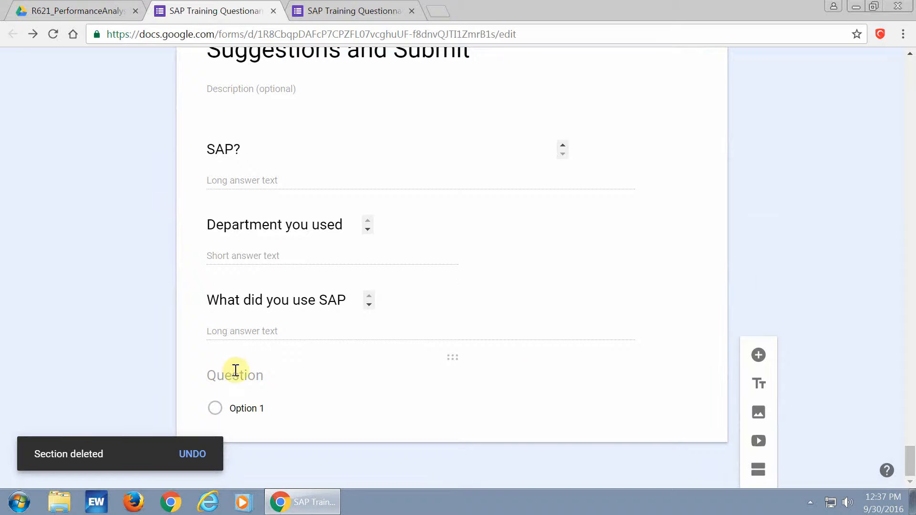
click(453, 359)
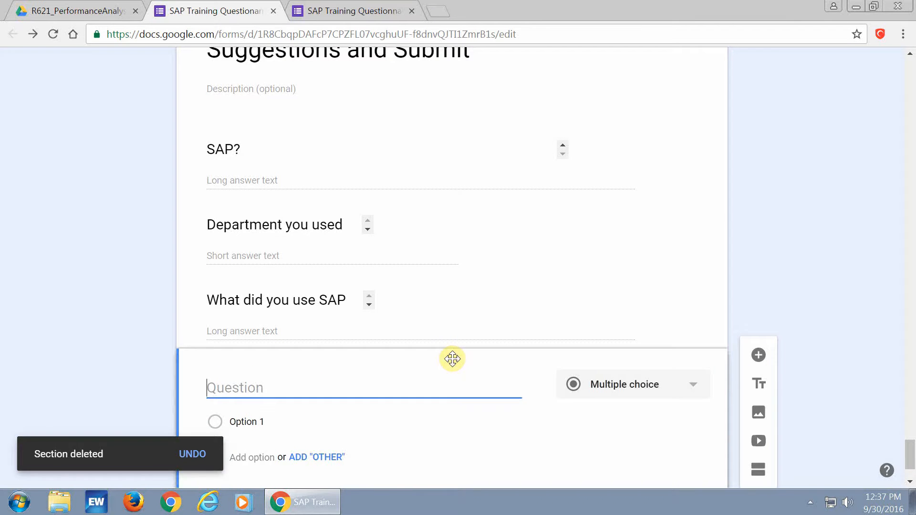
click(563, 420)
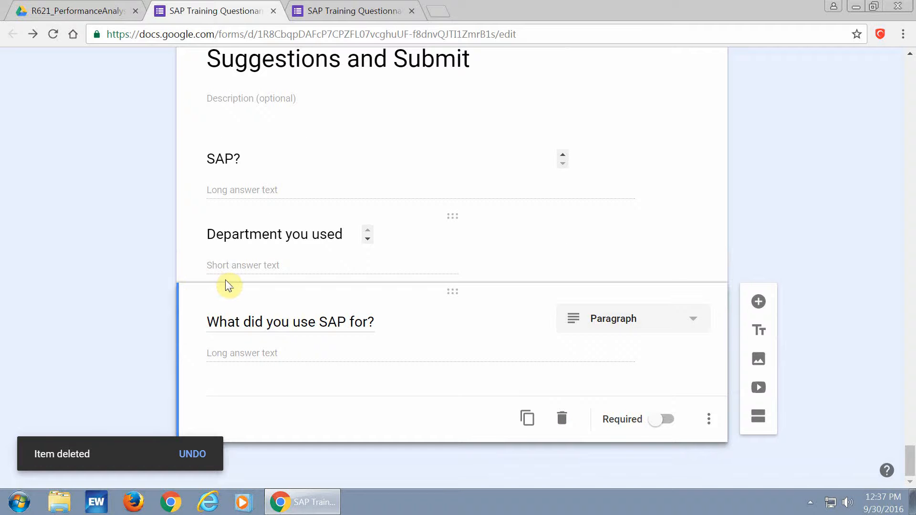
Go back to the General Description section and examine its training questions and the follow-up question's description.
scroll(150, 287, up, 18)
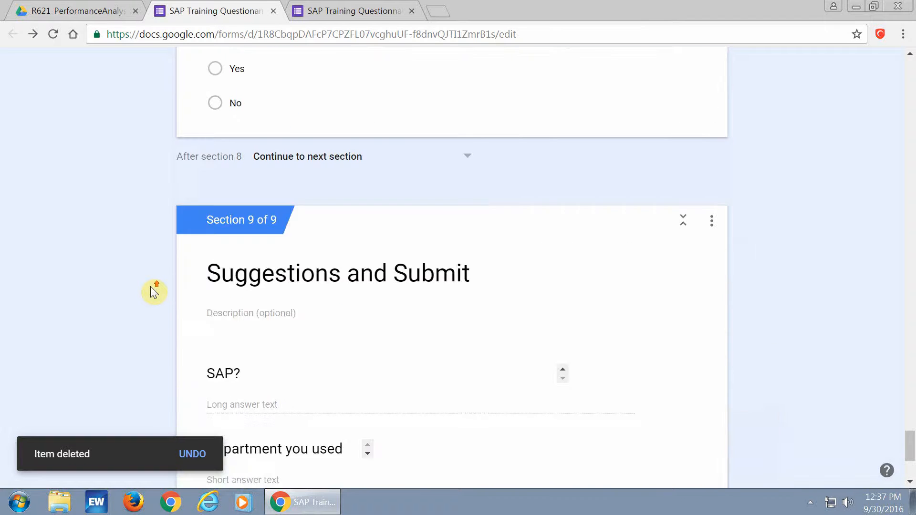
scroll(151, 287, up, 15)
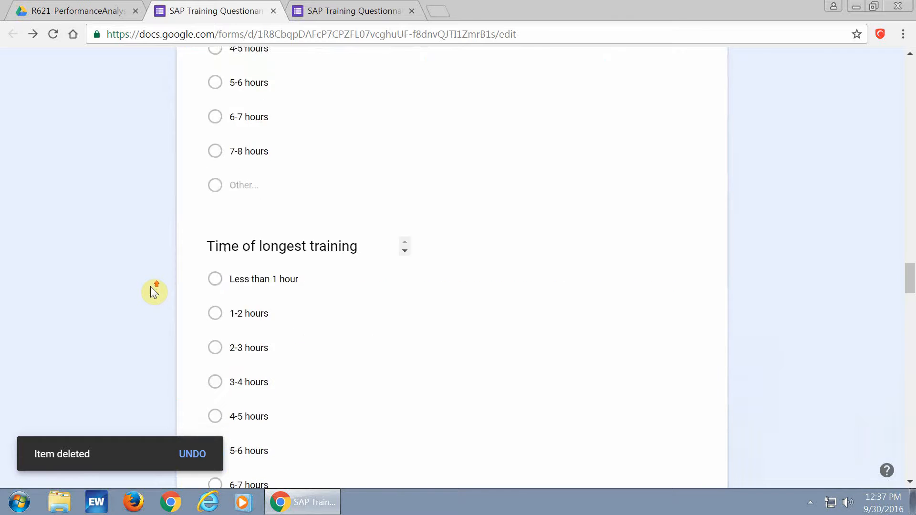
scroll(150, 287, up, 15)
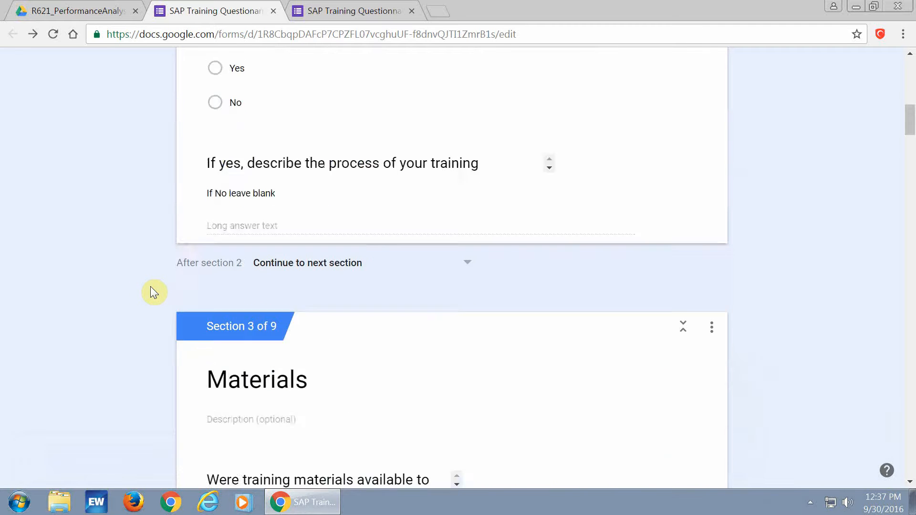
scroll(141, 258, down, 3)
scroll(115, 213, down, 4)
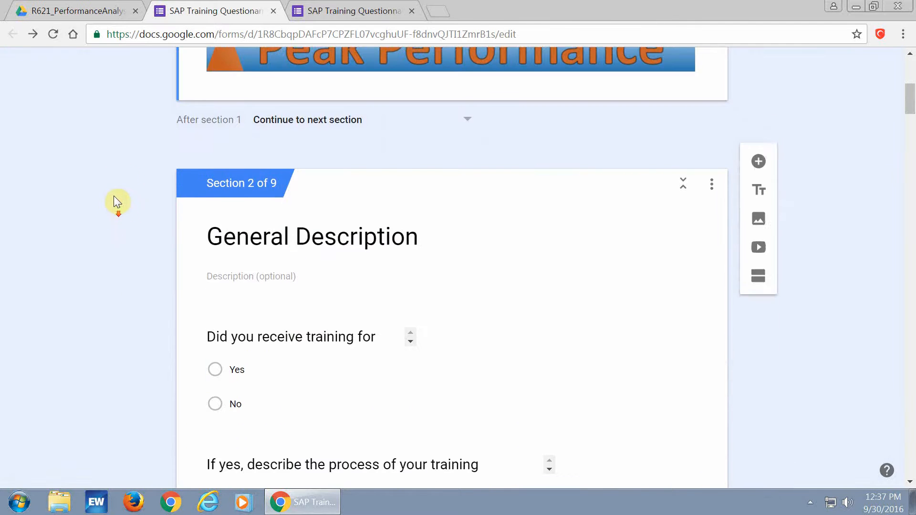
scroll(145, 122, down, 2)
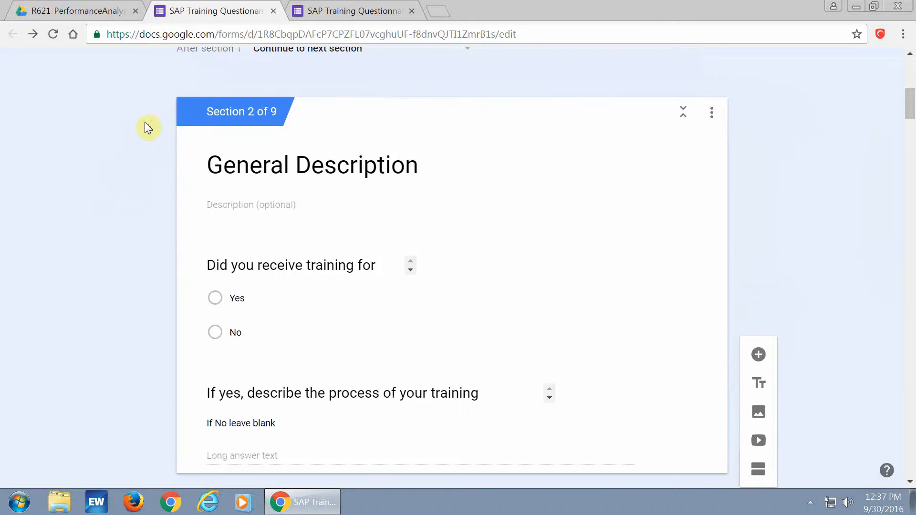
scroll(166, 122, down, 4)
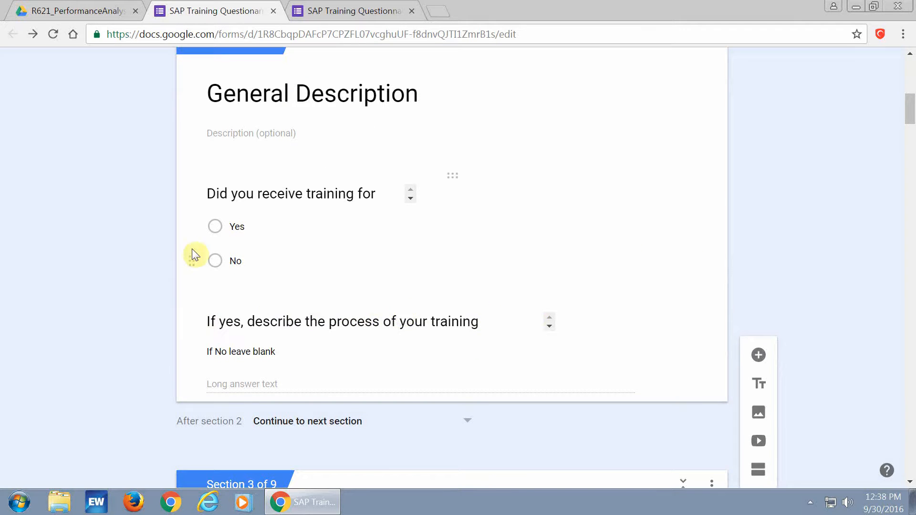
scroll(172, 235, up, 6)
scroll(143, 214, down, 4)
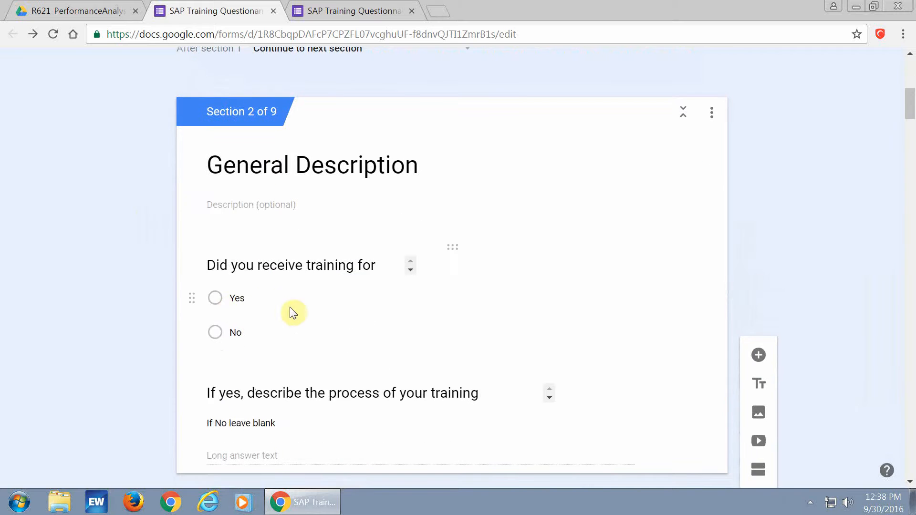
Open the "Did you receive training for SAP?" question and examine the section each answer leads to and the follow-up question.
click(315, 305)
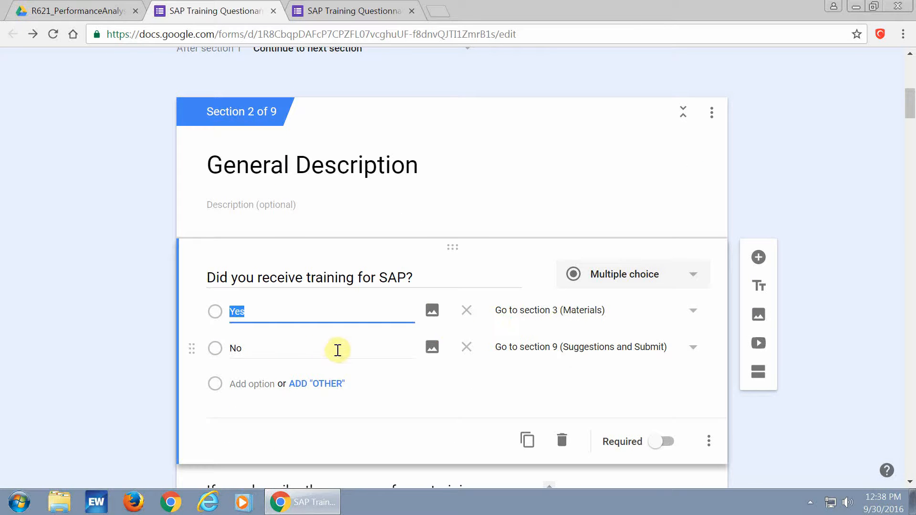
click(106, 295)
scroll(106, 295, down, 3)
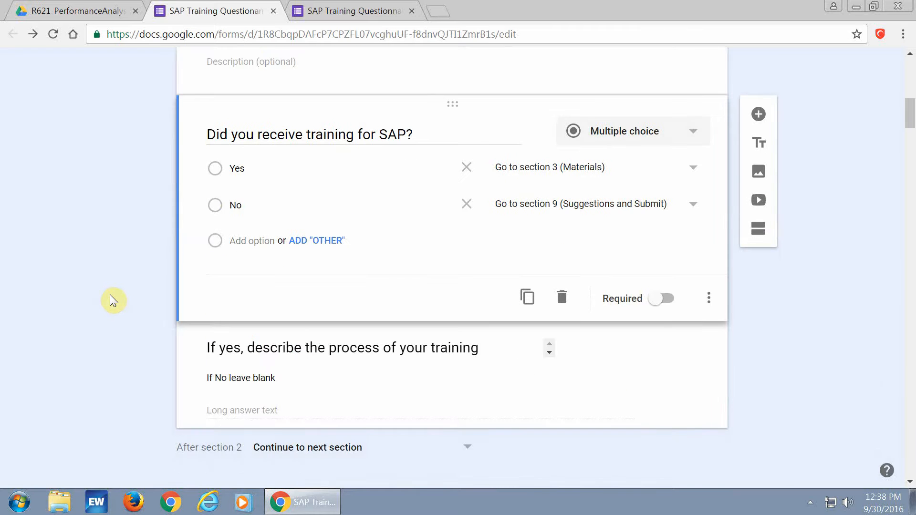
scroll(111, 295, down, 3)
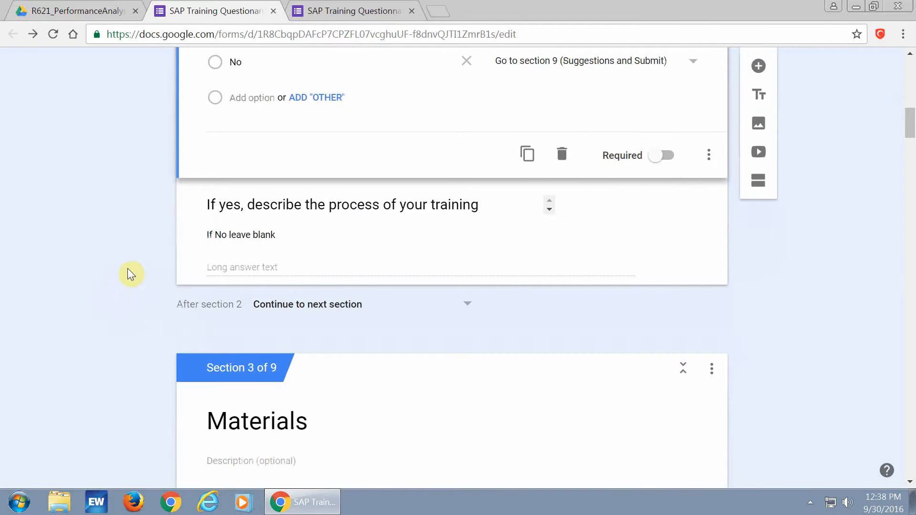
scroll(128, 270, up, 2)
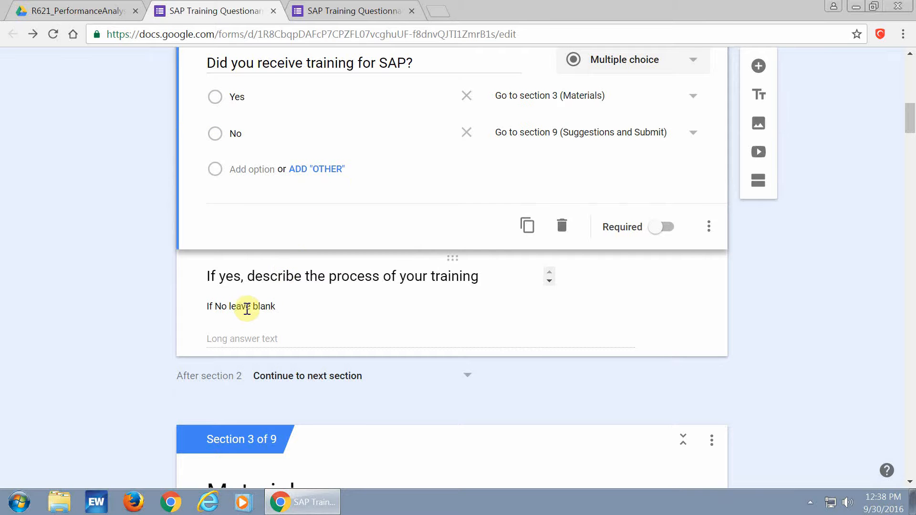
Switch to the live form and return from Suggestions and Submit to the General Description section to view its questions.
click(337, 10)
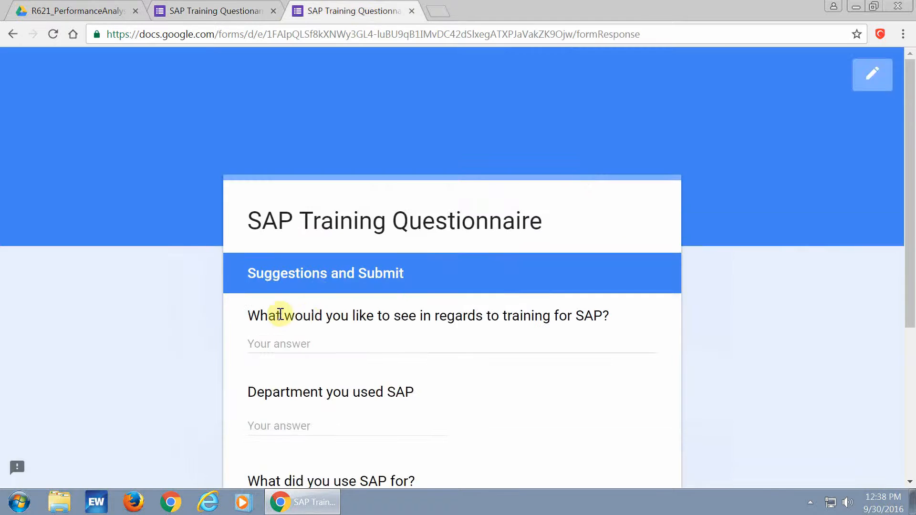
scroll(279, 315, down, 5)
click(282, 359)
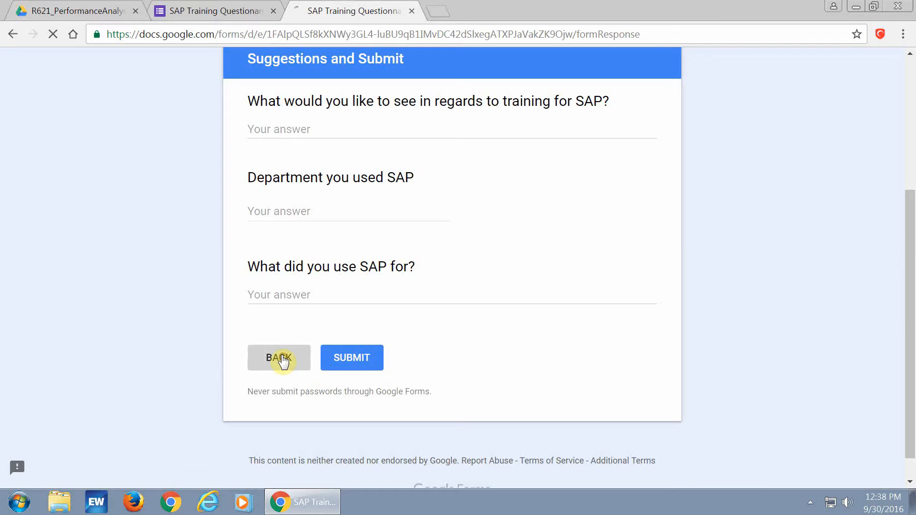
scroll(334, 258, down, 4)
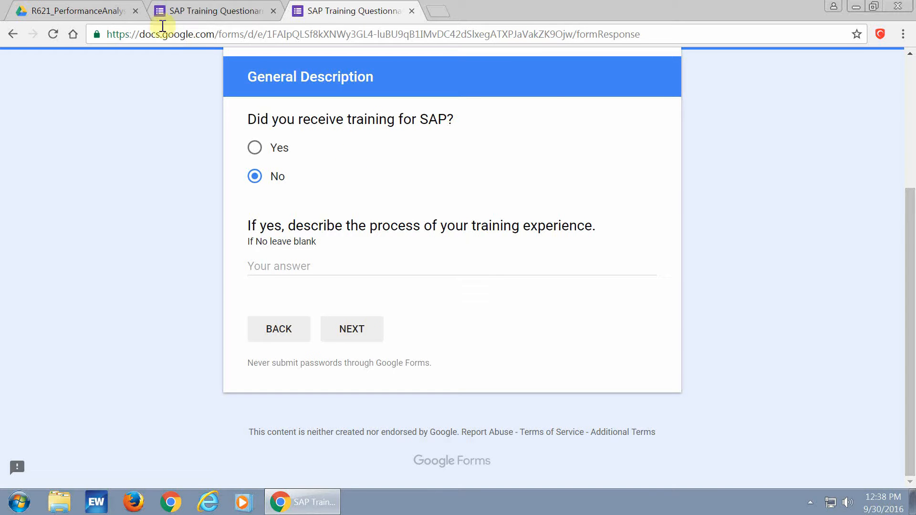
Return to the form editor and review the destination options for after section 2, leaving the setting as it is.
click(221, 17)
scroll(344, 260, down, 3)
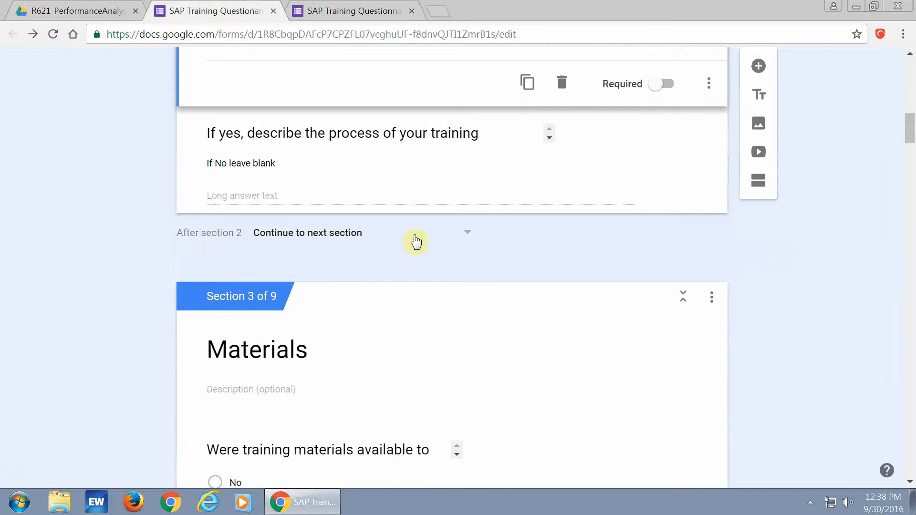
click(467, 242)
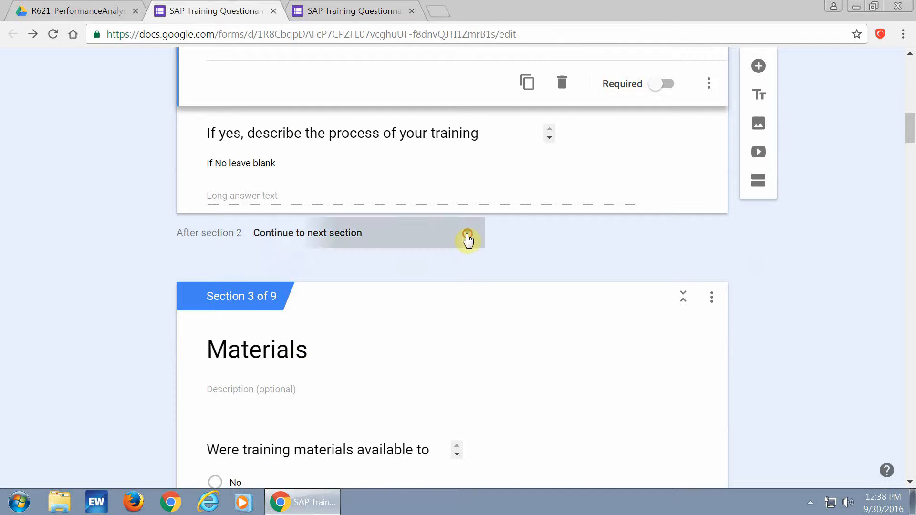
drag(478, 200, 493, 306)
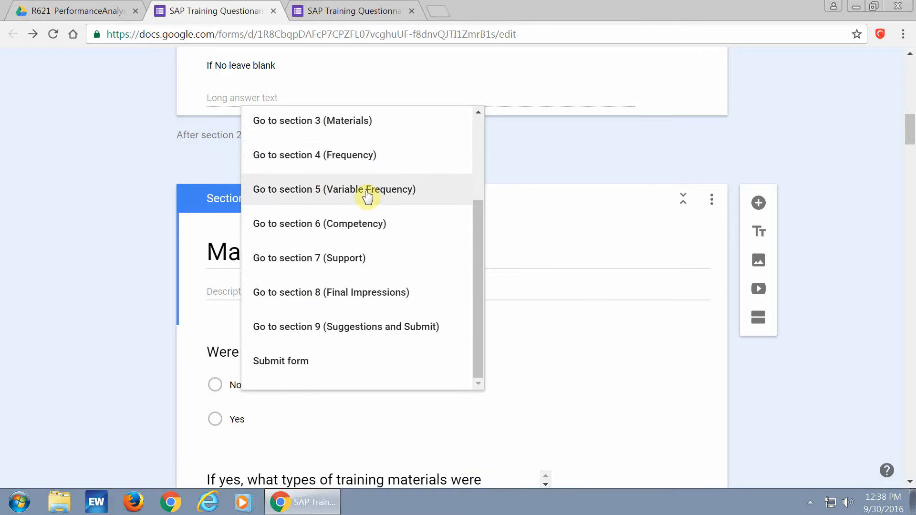
click(560, 159)
scroll(456, 176, up, 2)
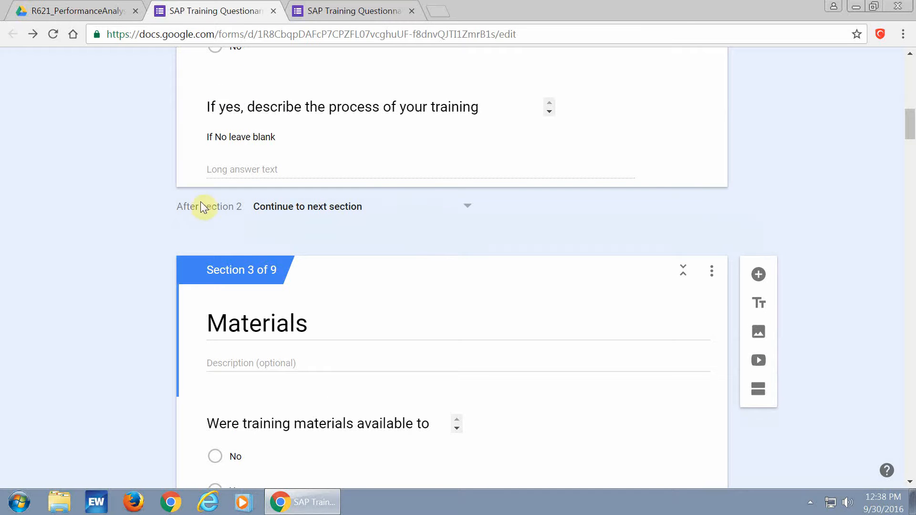
Check the "Go to section based on answer" option of the "Did you receive training for SAP?" question without changing it.
scroll(139, 202, up, 3)
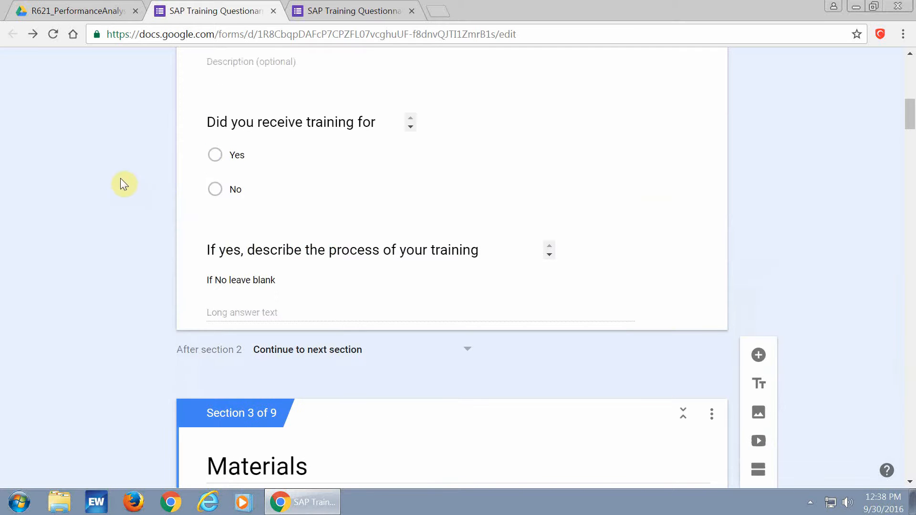
scroll(118, 181, up, 2)
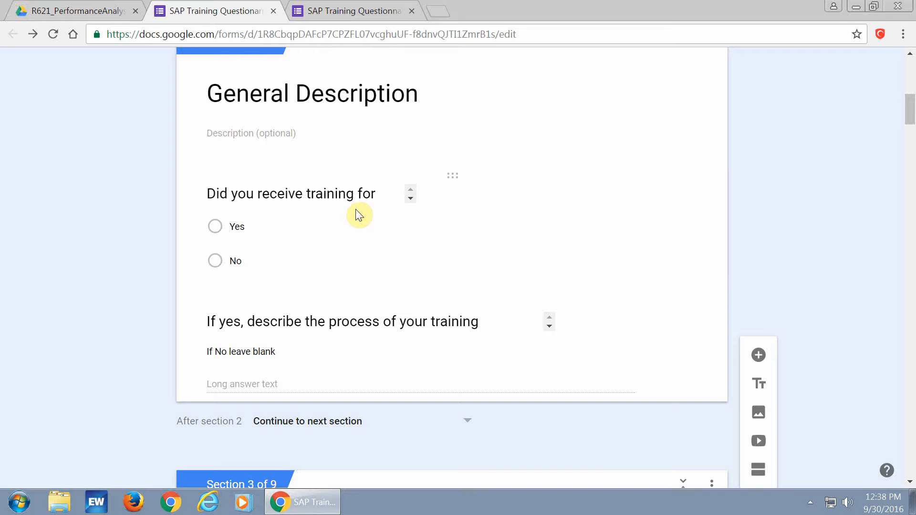
click(448, 178)
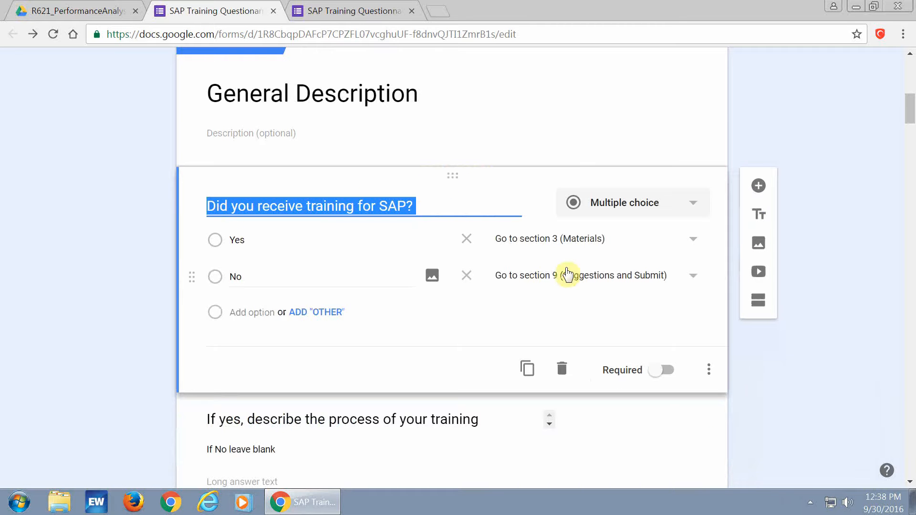
click(709, 370)
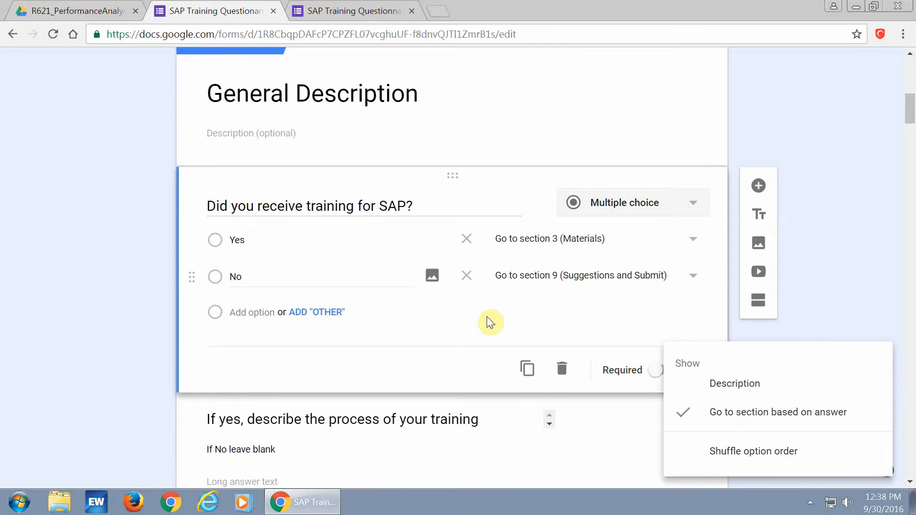
click(469, 187)
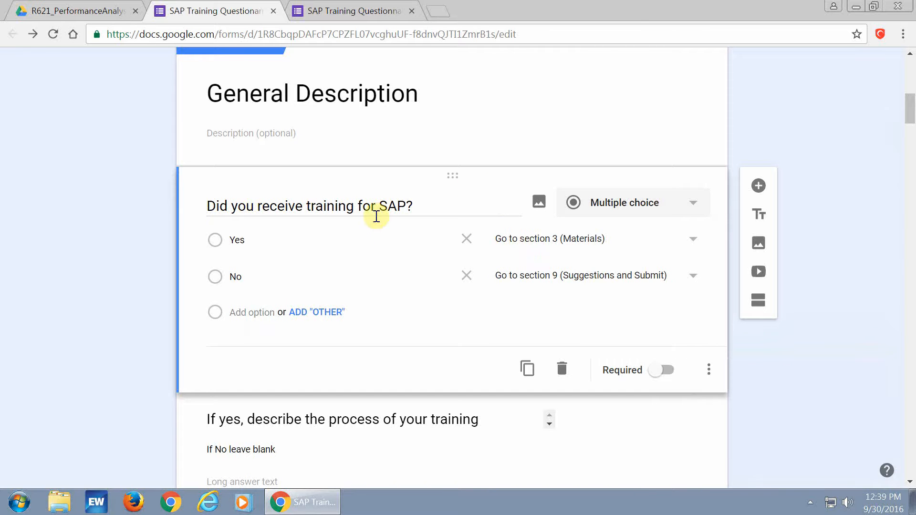
Look through the questionnaire's sections and questions once more, finishing at the beginning of section 1.
scroll(333, 237, down, 3)
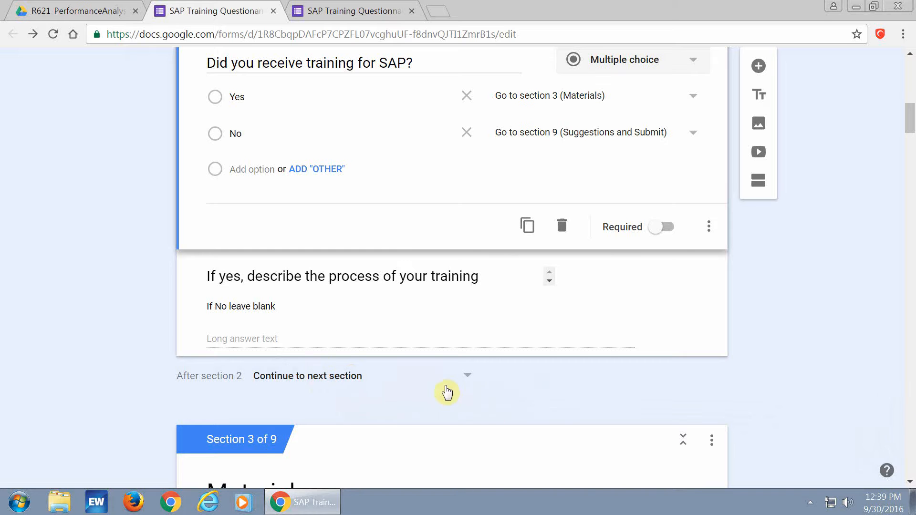
scroll(119, 303, up, 2)
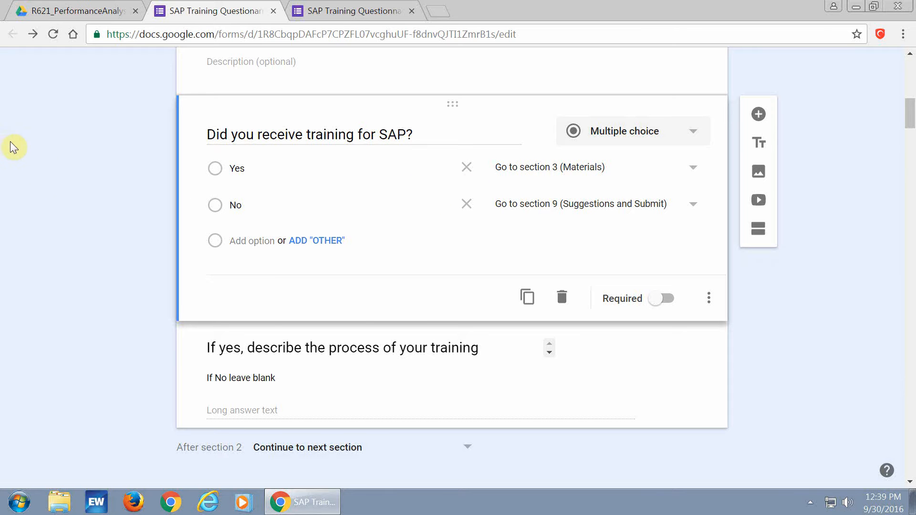
scroll(100, 227, up, 6)
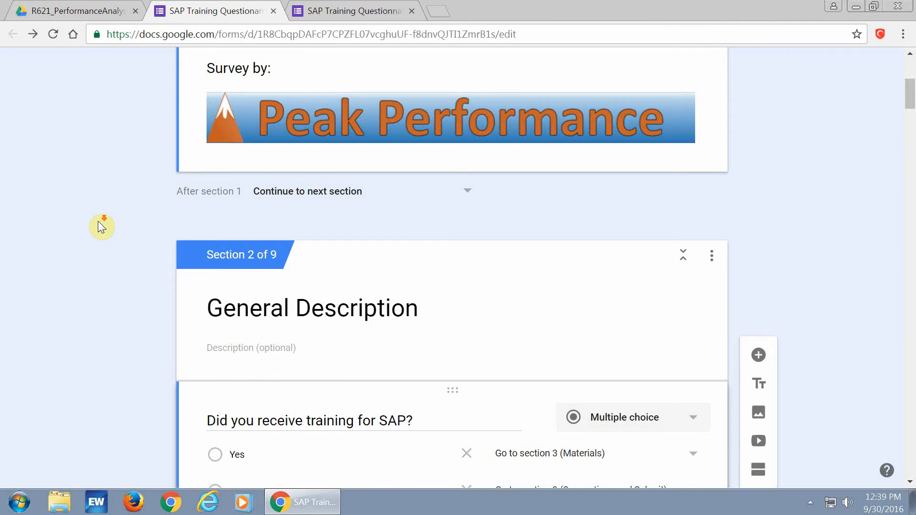
scroll(98, 221, down, 20)
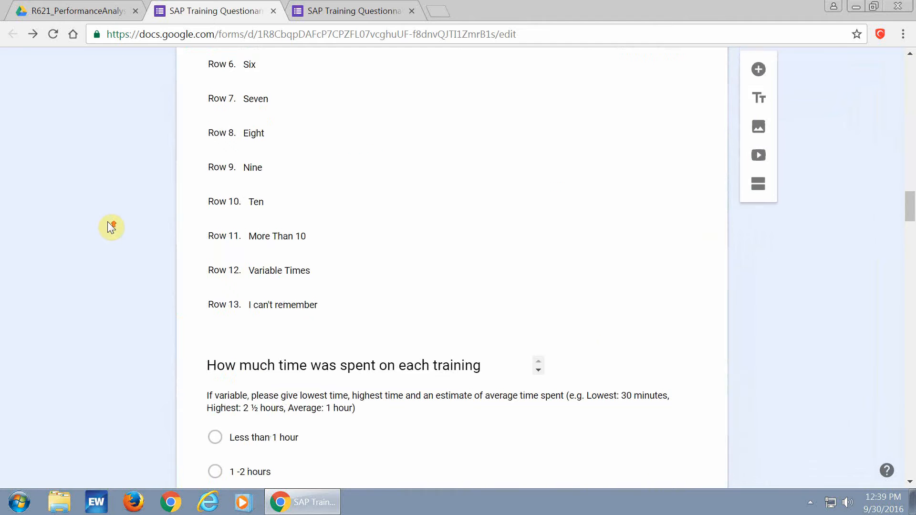
scroll(108, 222, up, 20)
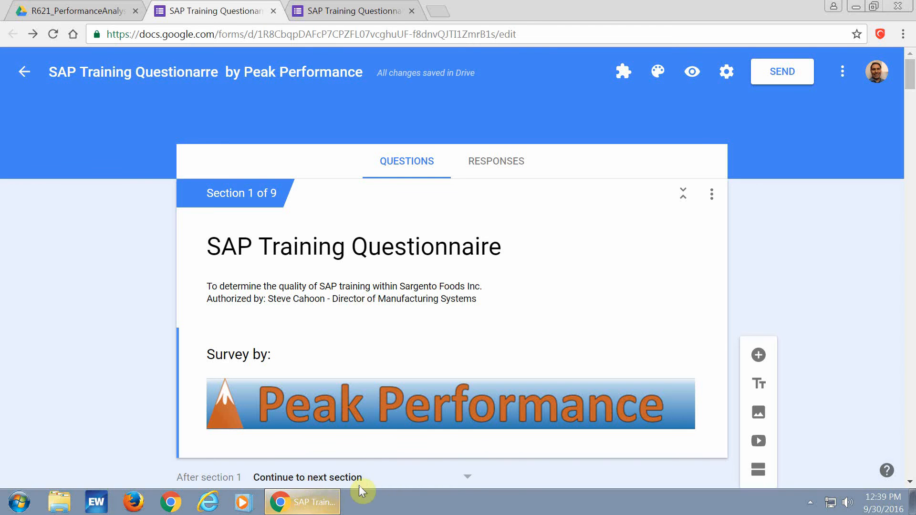
click(809, 502)
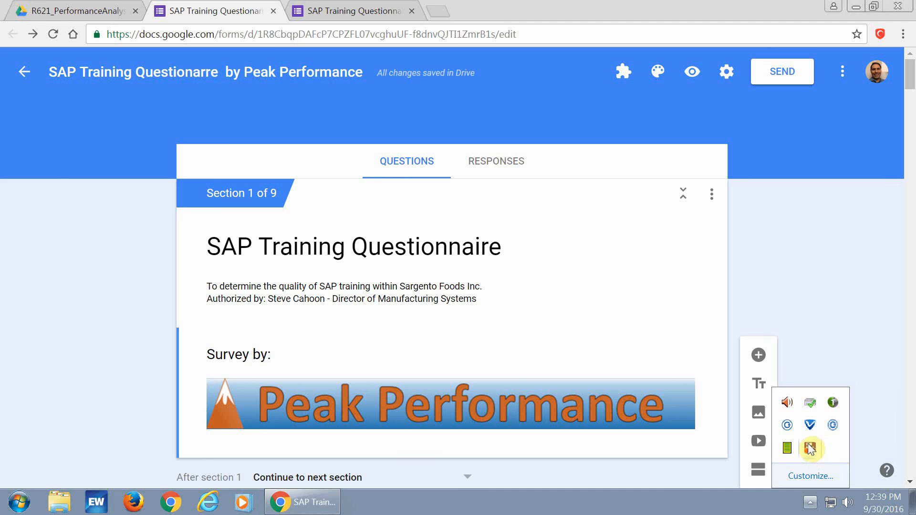
right_click(810, 448)
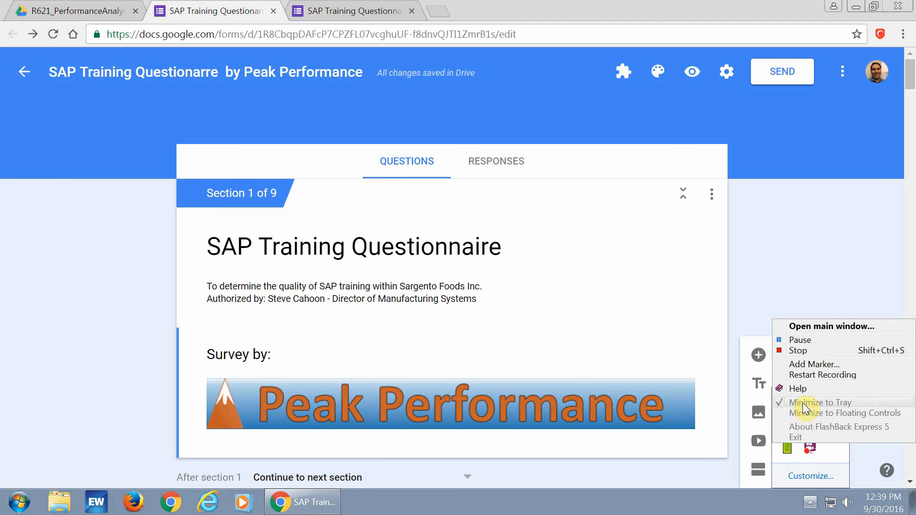